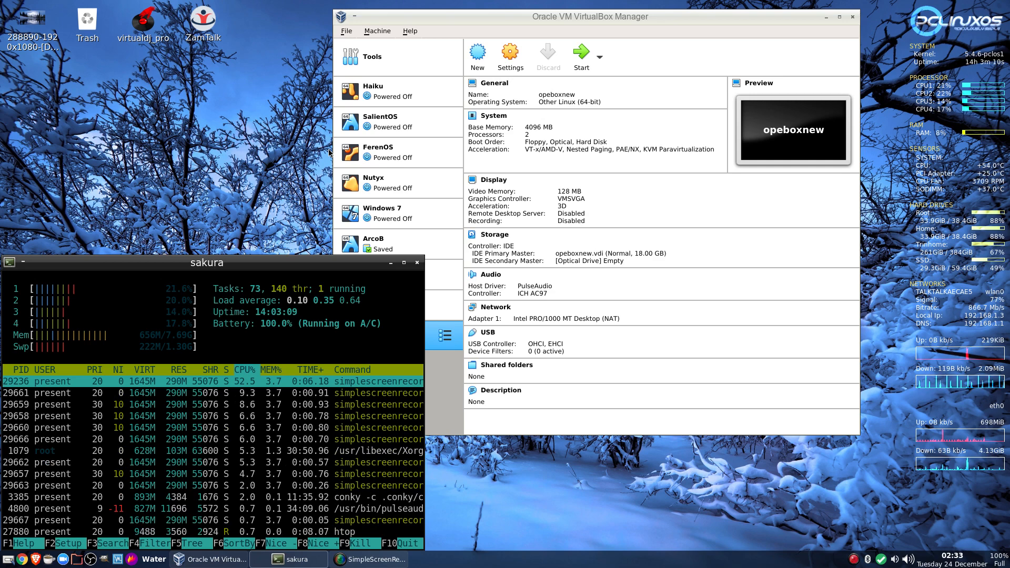
Switch to the Brave browser and open the Community-pclinuxos64-openbox-2019.12 release topic in the PCLinuxOS General News and Announcements board.
{"action": "left_click", "coordinate": [523, 18]}
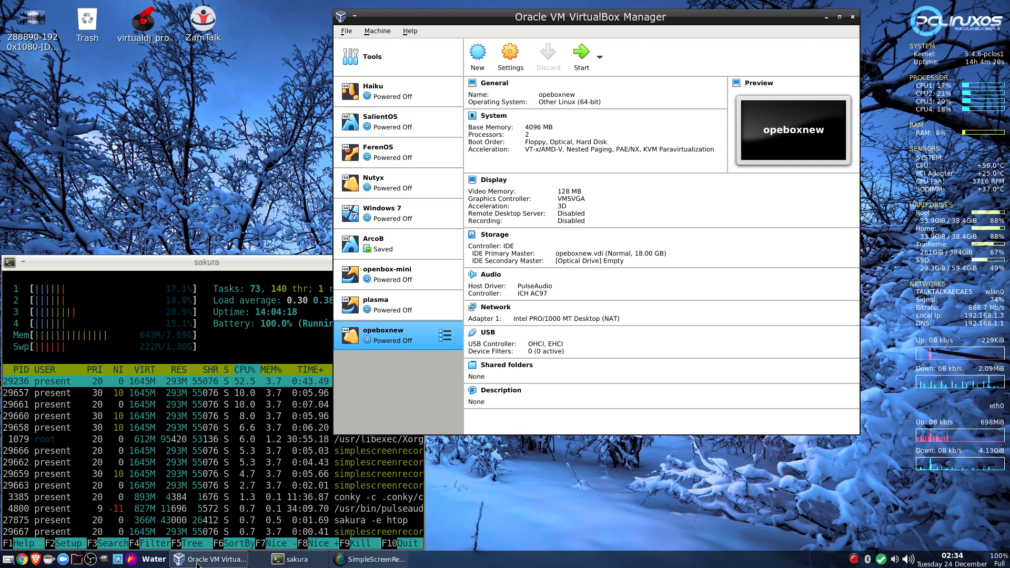
{"action": "left_click", "coordinate": [35, 560]}
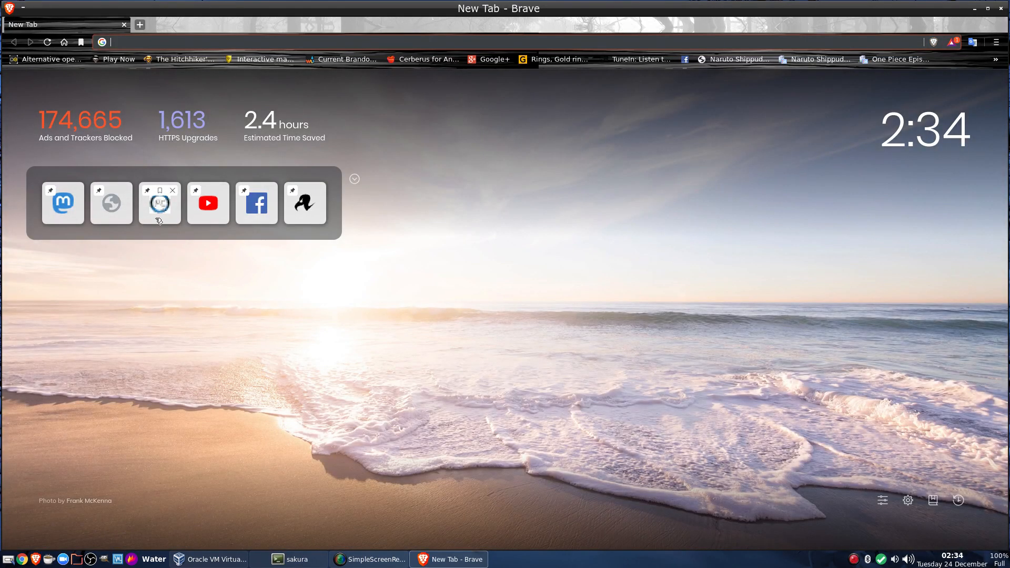
{"action": "left_click", "coordinate": [158, 221]}
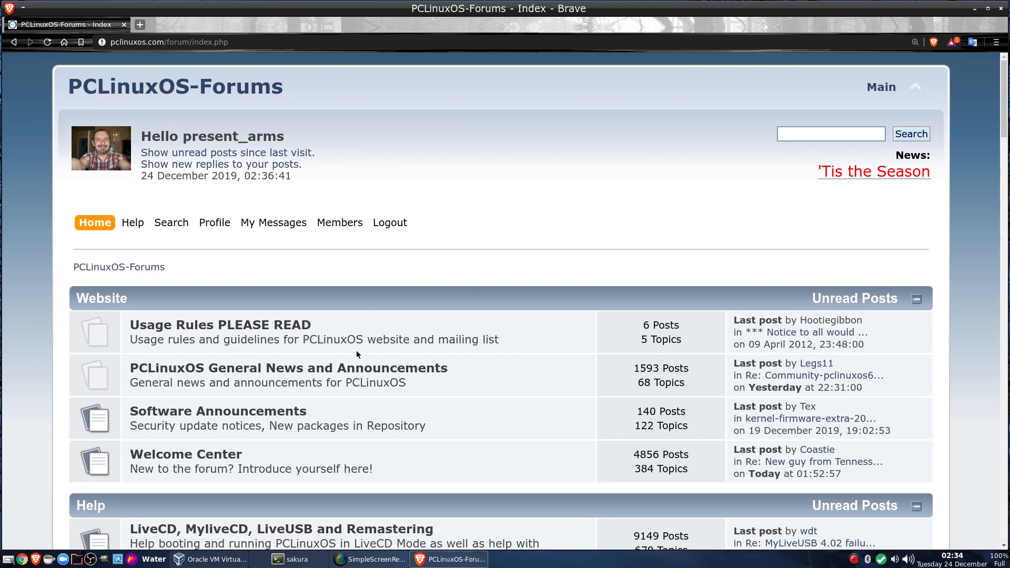
{"action": "left_click", "coordinate": [355, 366]}
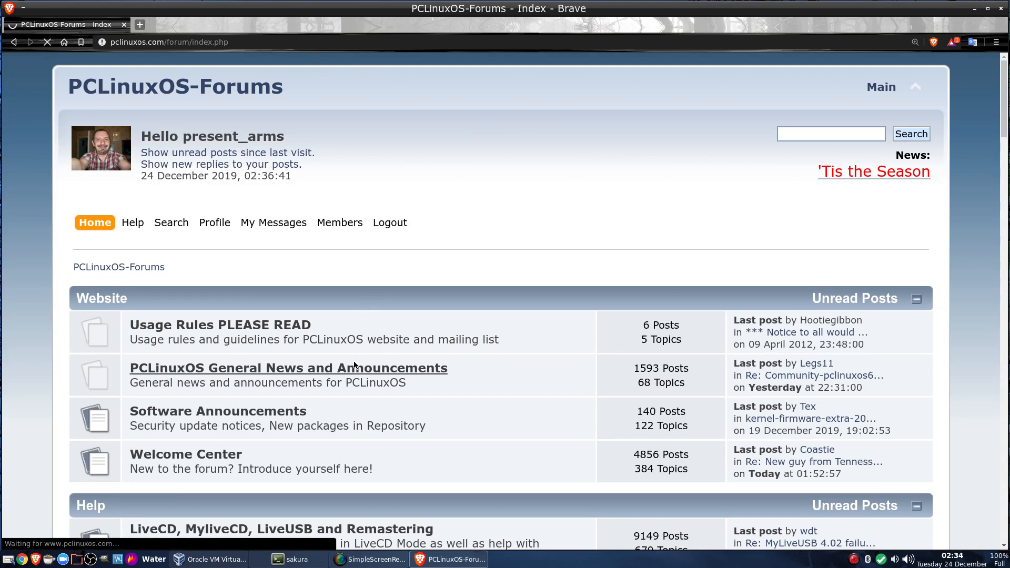
{"action": "scroll", "coordinate": [338, 357], "scroll_direction": "down", "scroll_amount": 7}
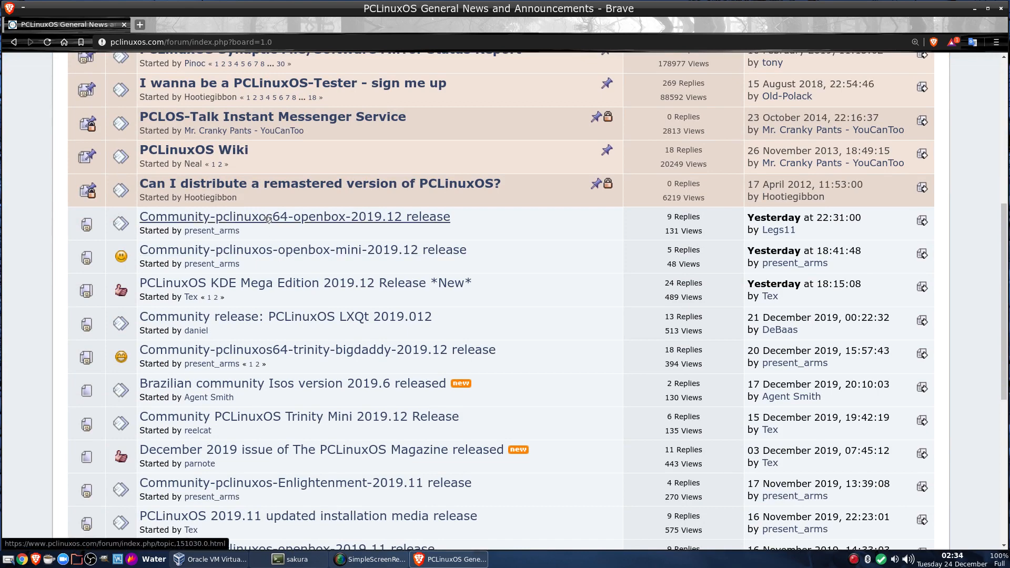
{"action": "left_click", "coordinate": [269, 220]}
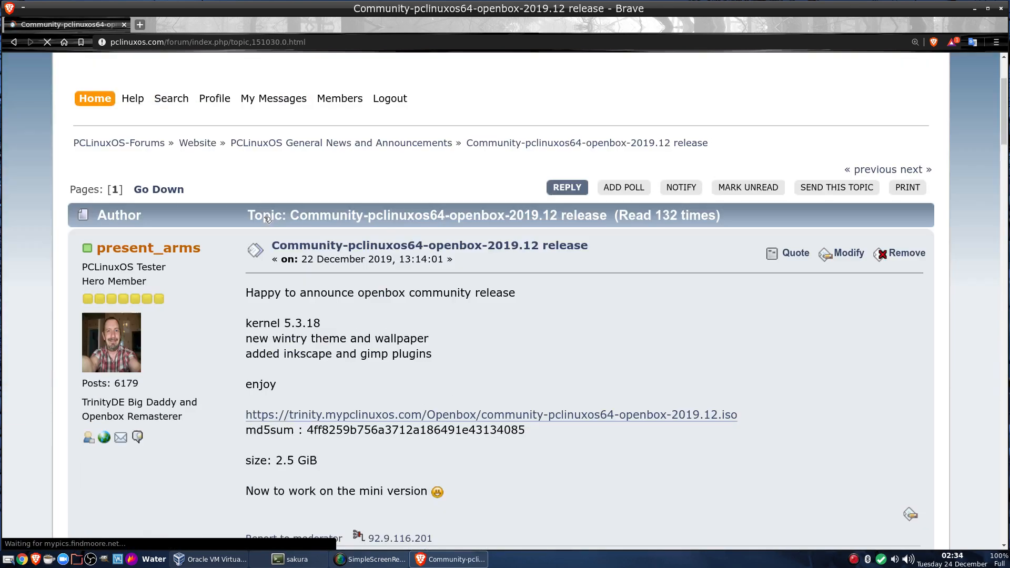
Read the release topic's replies, especially the post about booting in legacy mode and vga=788, and close the browser.
{"action": "scroll", "coordinate": [267, 219], "scroll_direction": "down", "scroll_amount": 10}
{"action": "scroll", "coordinate": [268, 220], "scroll_direction": "down", "scroll_amount": 18}
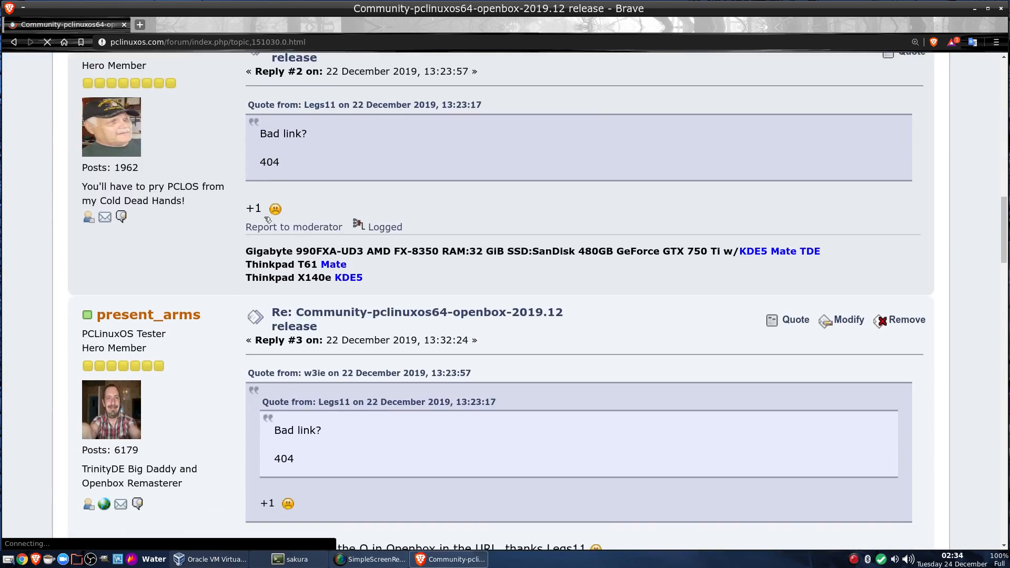
{"action": "scroll", "coordinate": [268, 220], "scroll_direction": "up", "scroll_amount": 8}
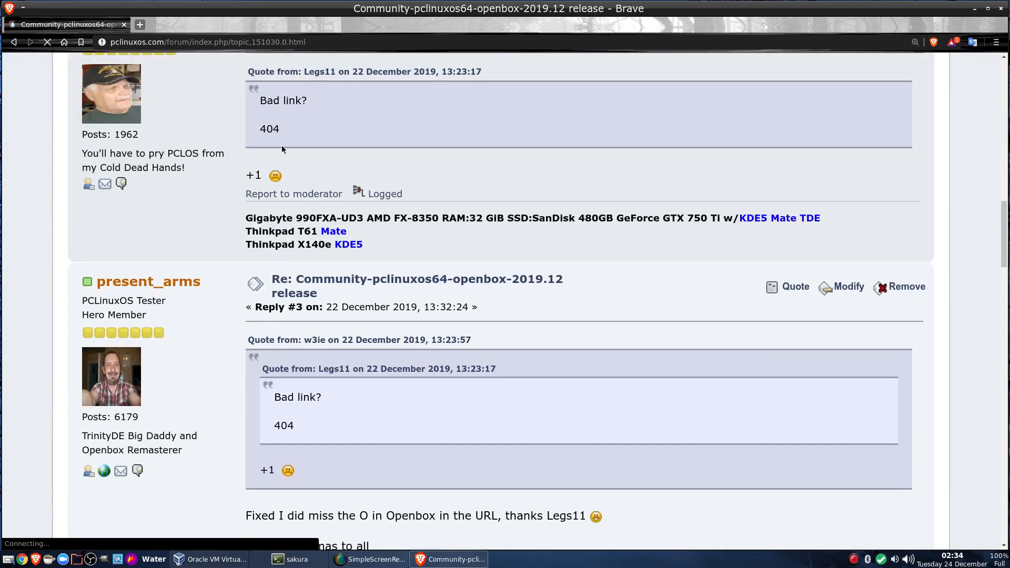
{"action": "scroll", "coordinate": [377, 195], "scroll_direction": "down", "scroll_amount": 3}
{"action": "scroll", "coordinate": [377, 195], "scroll_direction": "down", "scroll_amount": 7}
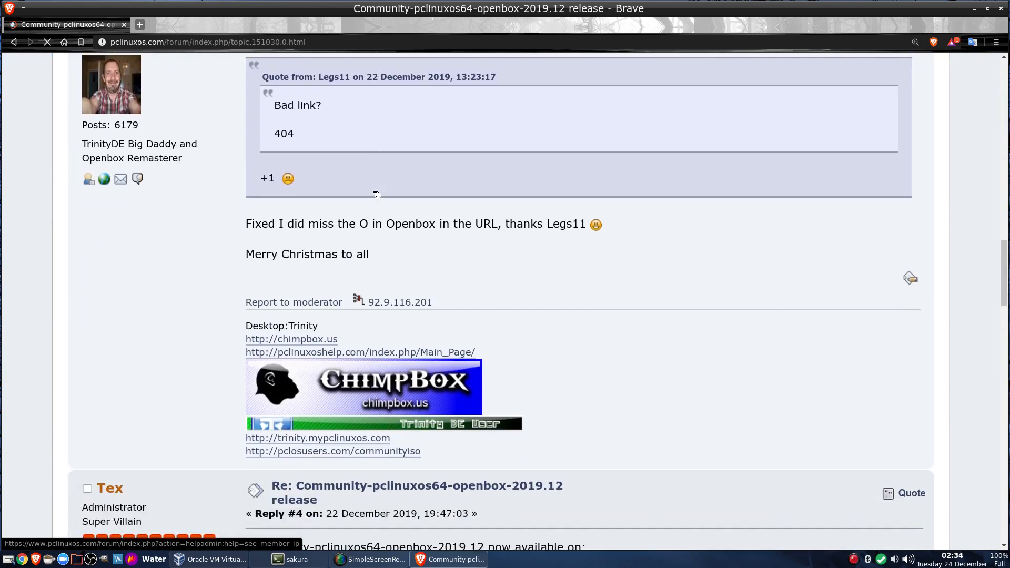
{"action": "scroll", "coordinate": [377, 195], "scroll_direction": "down", "scroll_amount": 5}
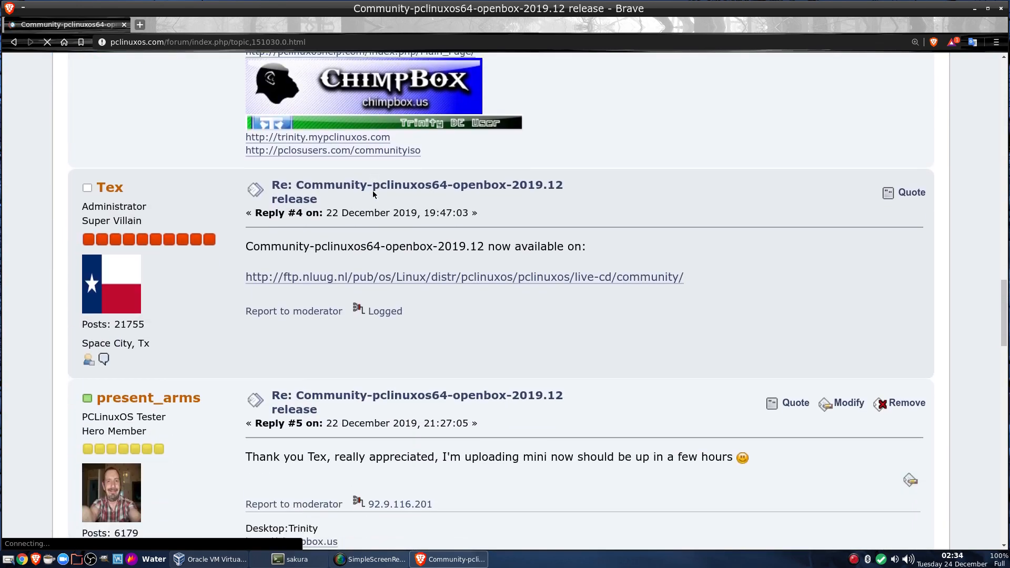
{"action": "scroll", "coordinate": [373, 195], "scroll_direction": "down", "scroll_amount": 1}
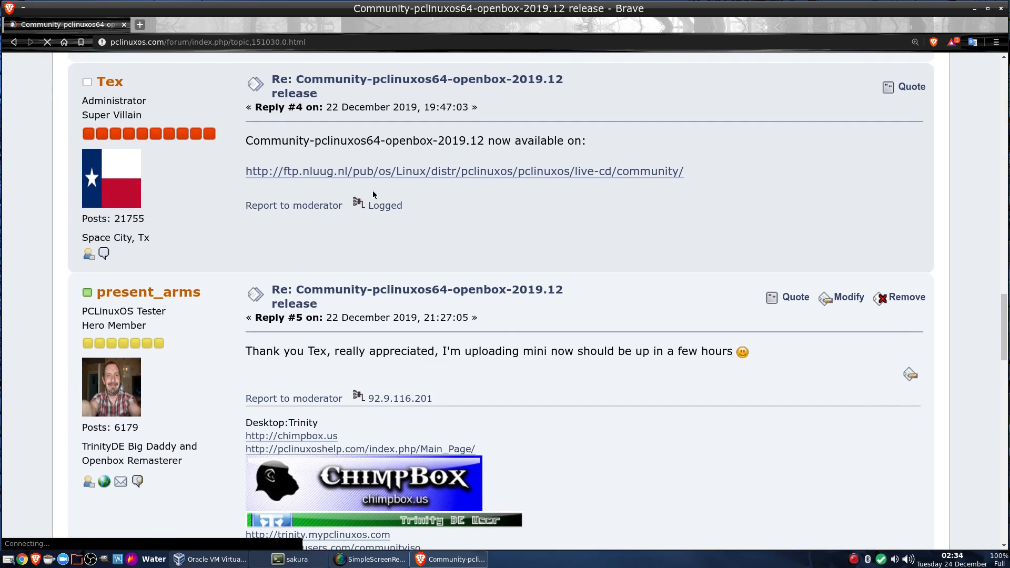
{"action": "scroll", "coordinate": [373, 194], "scroll_direction": "down", "scroll_amount": 8}
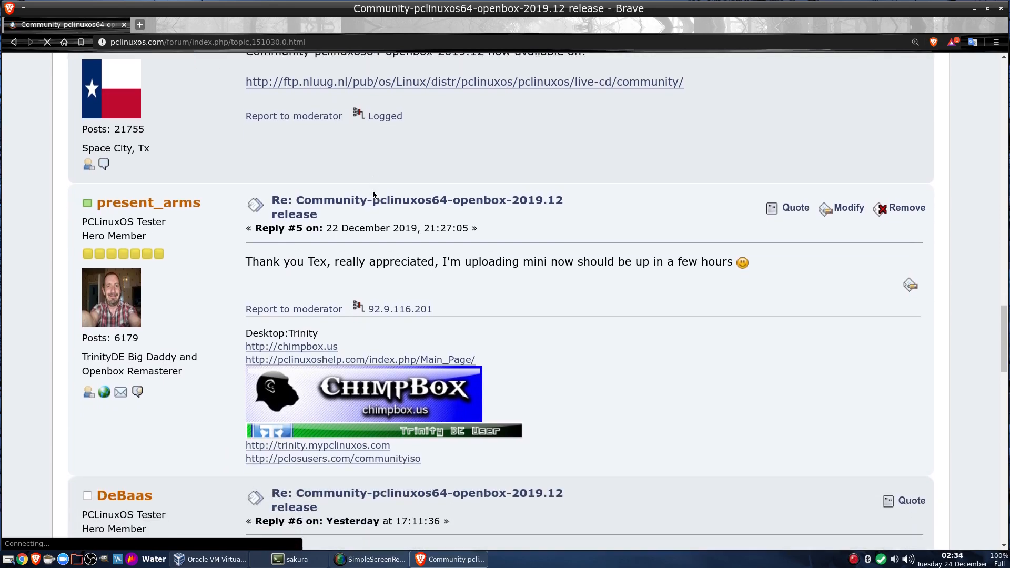
{"action": "scroll", "coordinate": [373, 194], "scroll_direction": "down", "scroll_amount": 6}
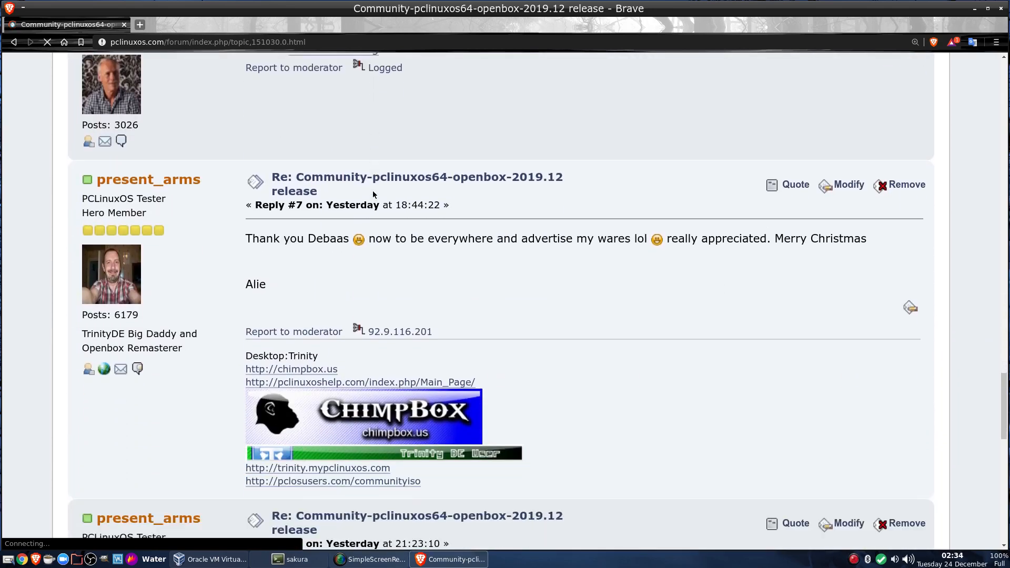
{"action": "scroll", "coordinate": [373, 194], "scroll_direction": "down", "scroll_amount": 8}
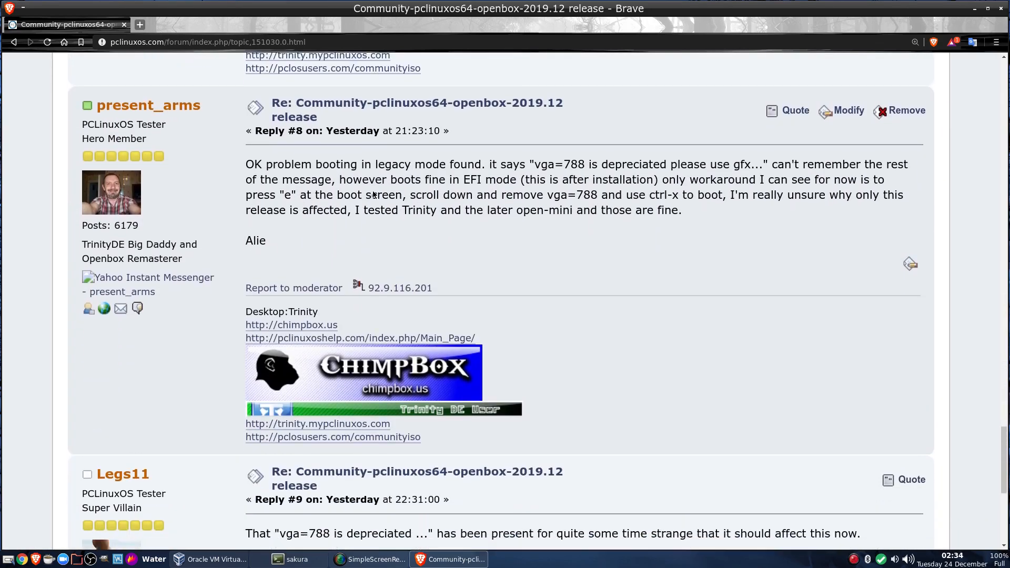
{"action": "scroll", "coordinate": [373, 194], "scroll_direction": "up", "scroll_amount": 2}
{"action": "left_click_drag", "start_coordinate": [535, 165], "coordinate": [730, 151]}
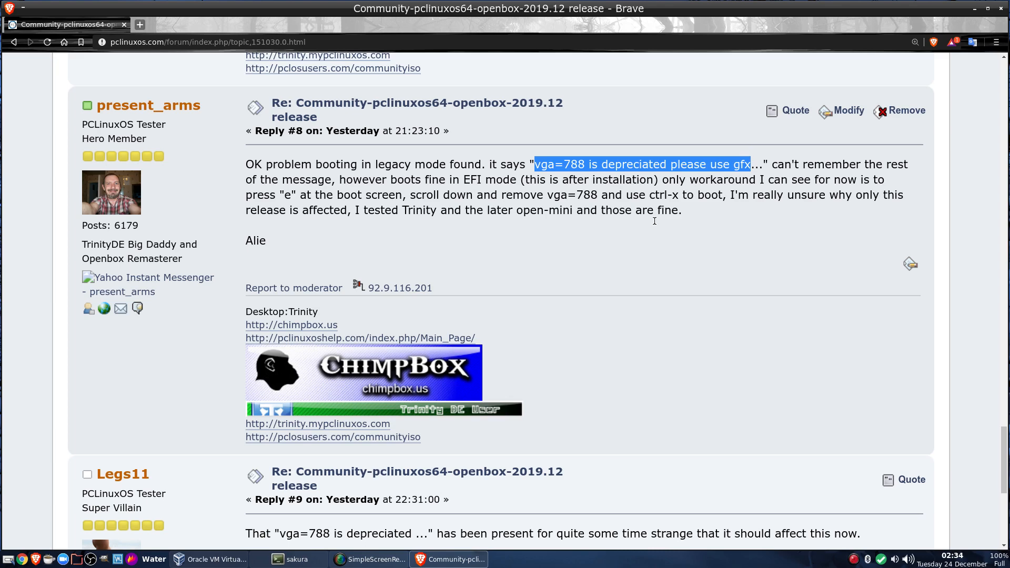
{"action": "left_click", "coordinate": [636, 243]}
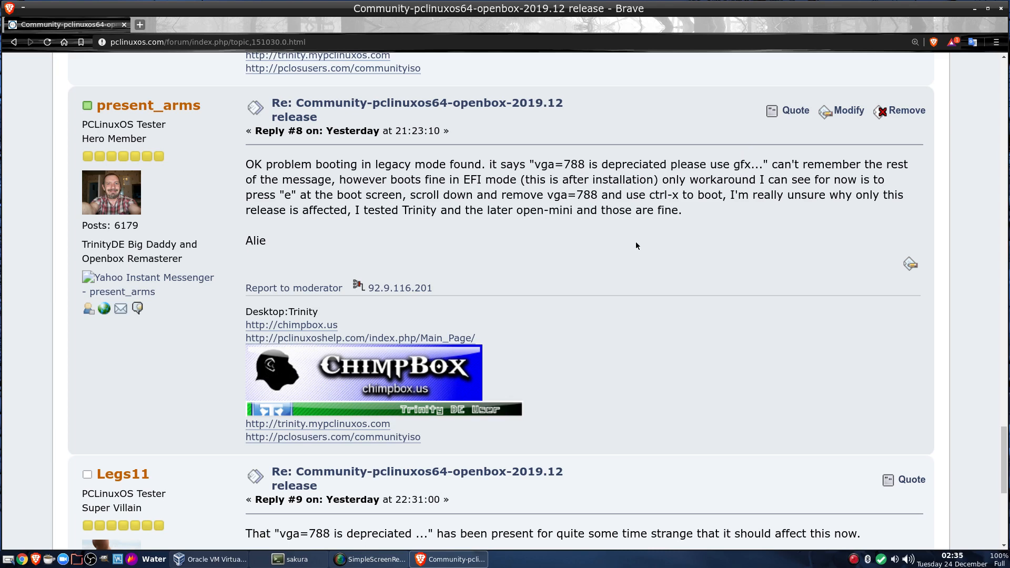
{"action": "scroll", "coordinate": [636, 246], "scroll_direction": "down", "scroll_amount": 5}
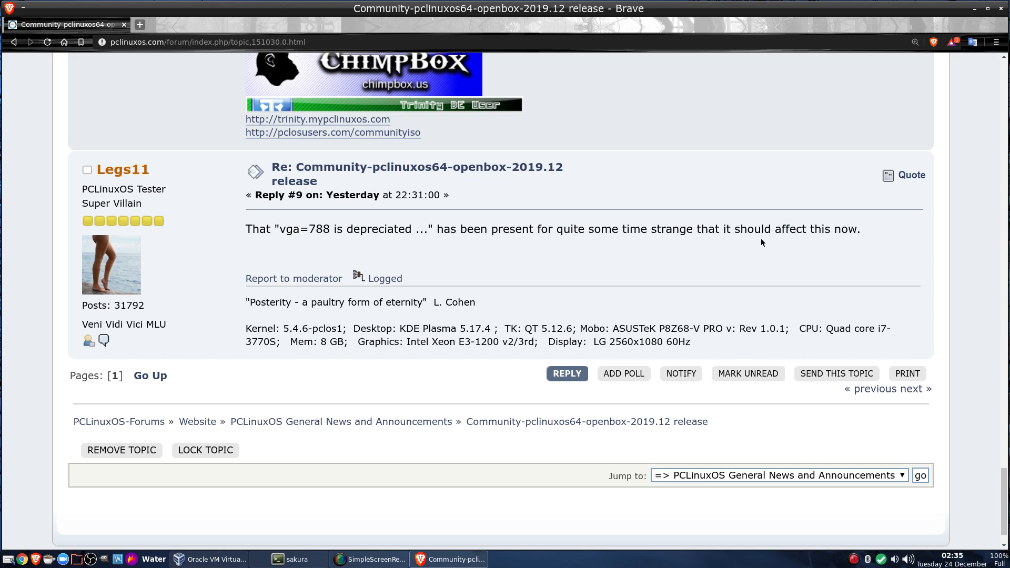
{"action": "left_click", "coordinate": [1003, 8]}
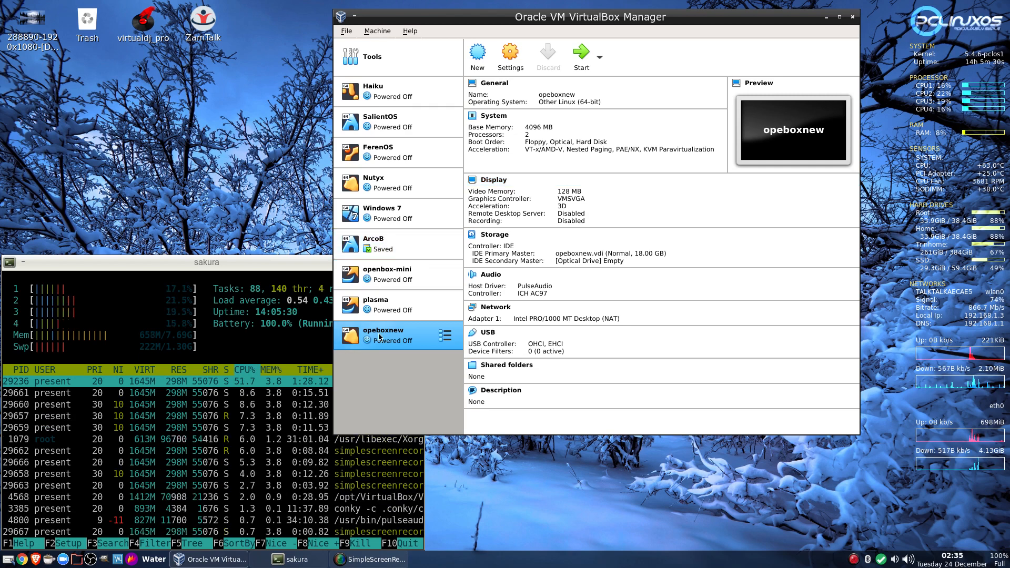
Start the opeboxnew virtual machine and inspect its motherboard settings, including the EFI option.
{"action": "left_click", "coordinate": [581, 68]}
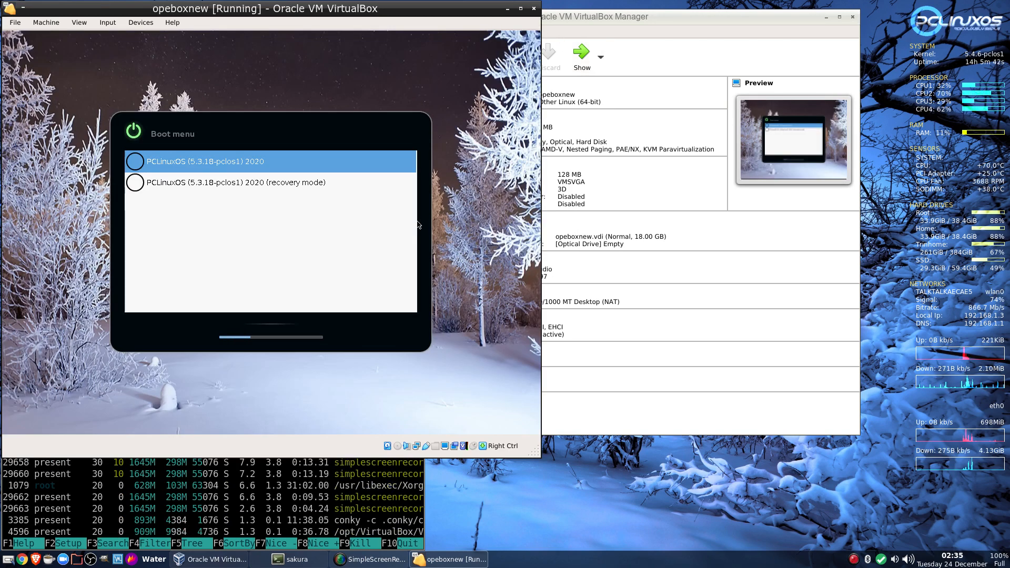
{"action": "key", "text": "Down"}
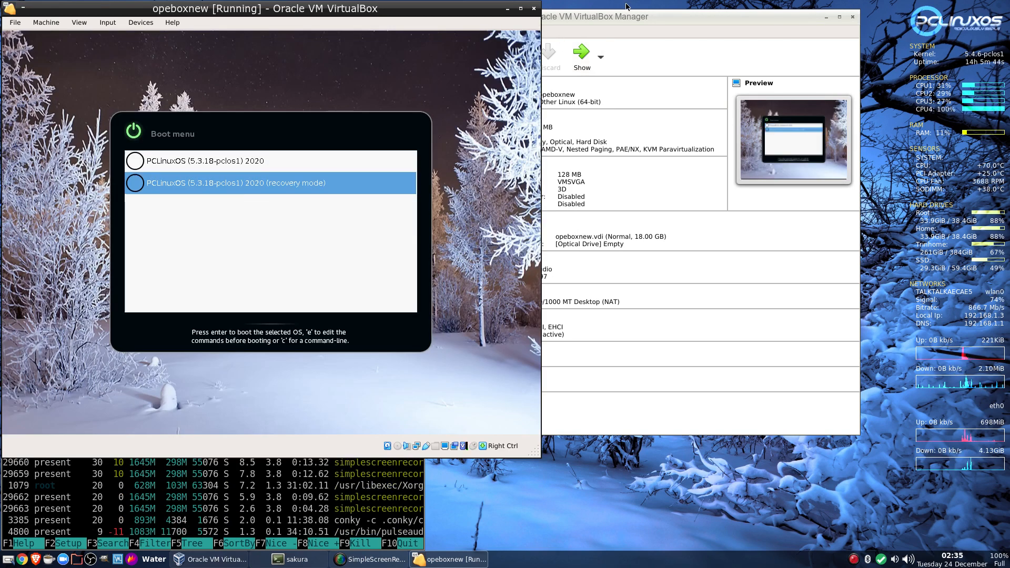
{"action": "left_click", "coordinate": [561, 115]}
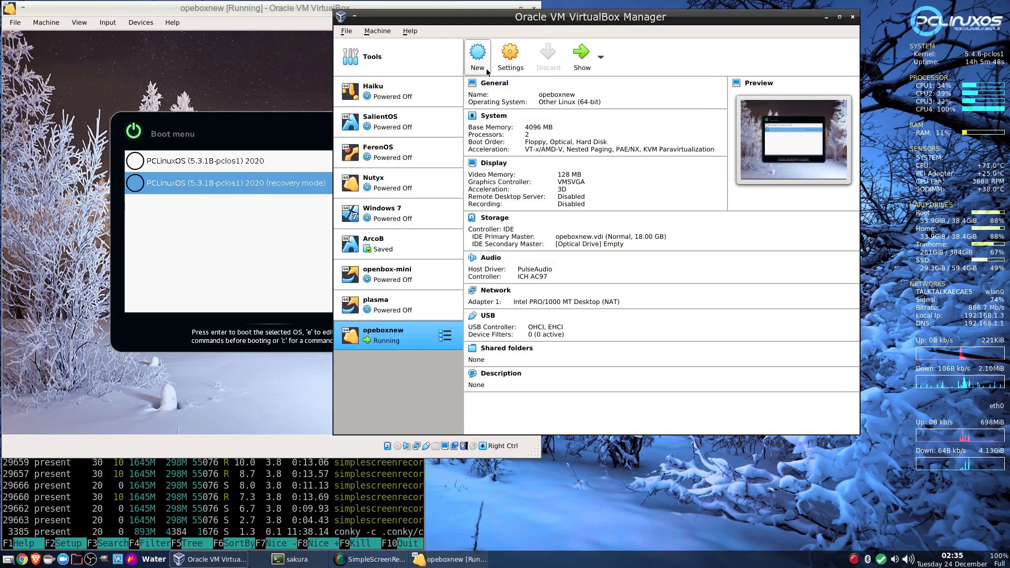
{"action": "left_click", "coordinate": [510, 67]}
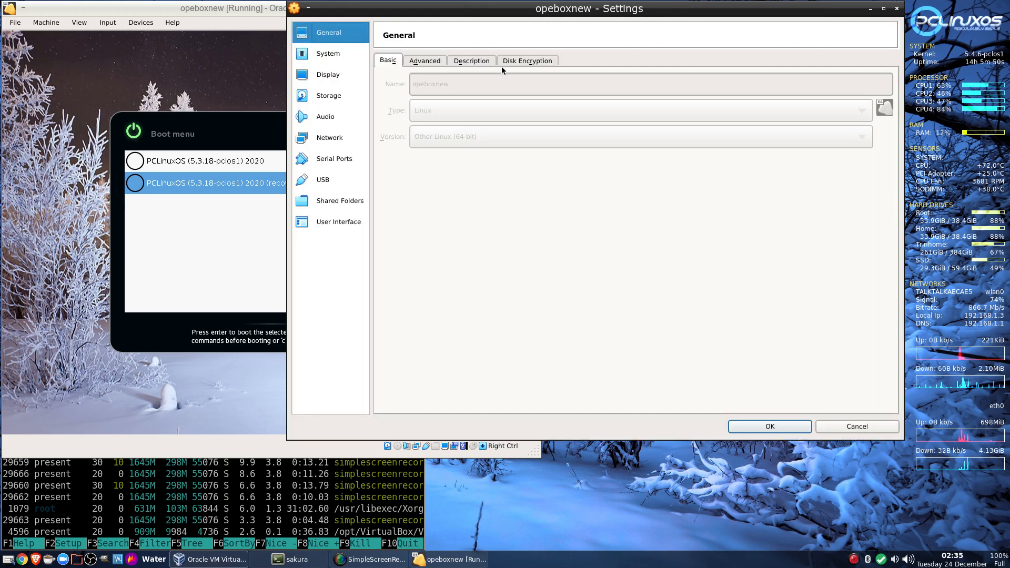
{"action": "left_click", "coordinate": [327, 54]}
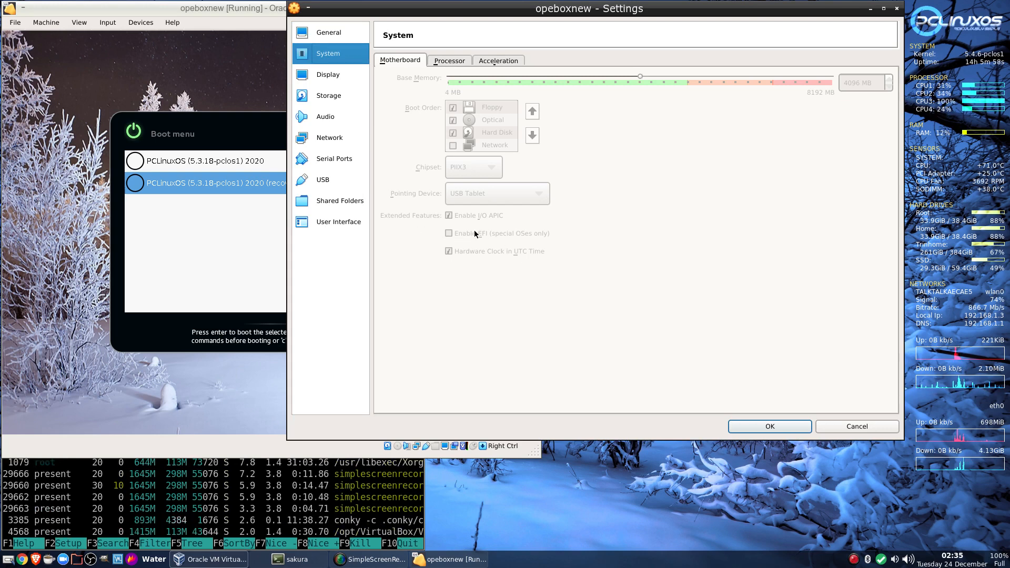
Boot PCLinuxOS from the virtual machine's boot menu and power off the machine at the login screen.
{"action": "left_click", "coordinate": [165, 219]}
{"action": "key", "text": "Return"}
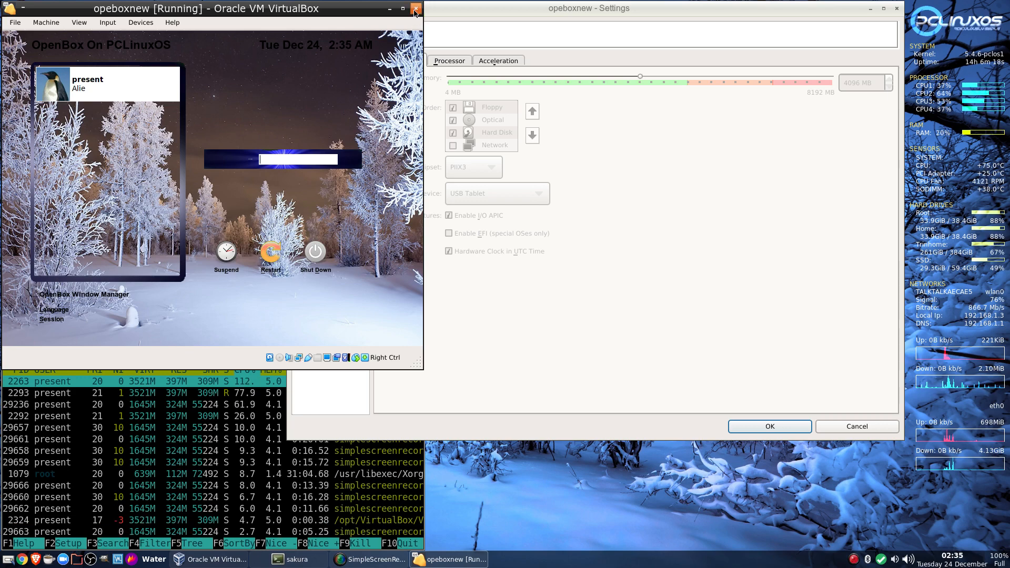
{"action": "left_click", "coordinate": [415, 10]}
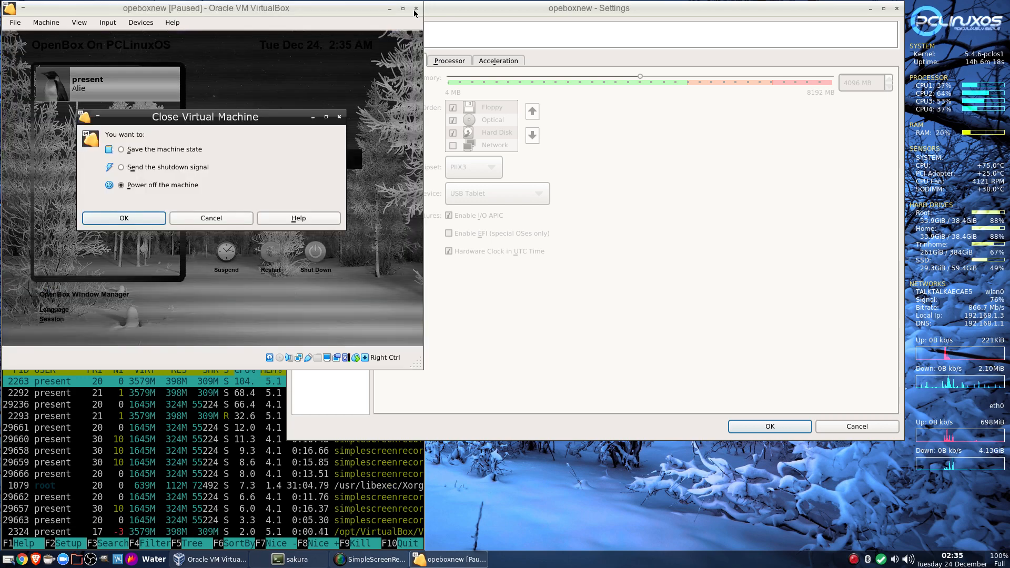
{"action": "left_click", "coordinate": [130, 219]}
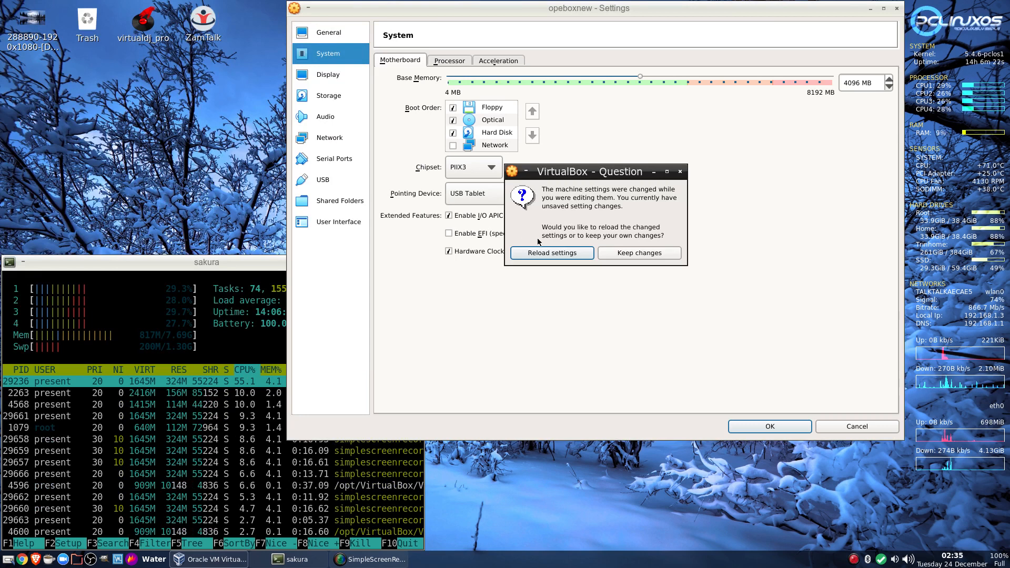
Keep the settings changes, review opeboxnew's processor settings, and leave the settings without saving.
{"action": "left_click", "coordinate": [622, 258]}
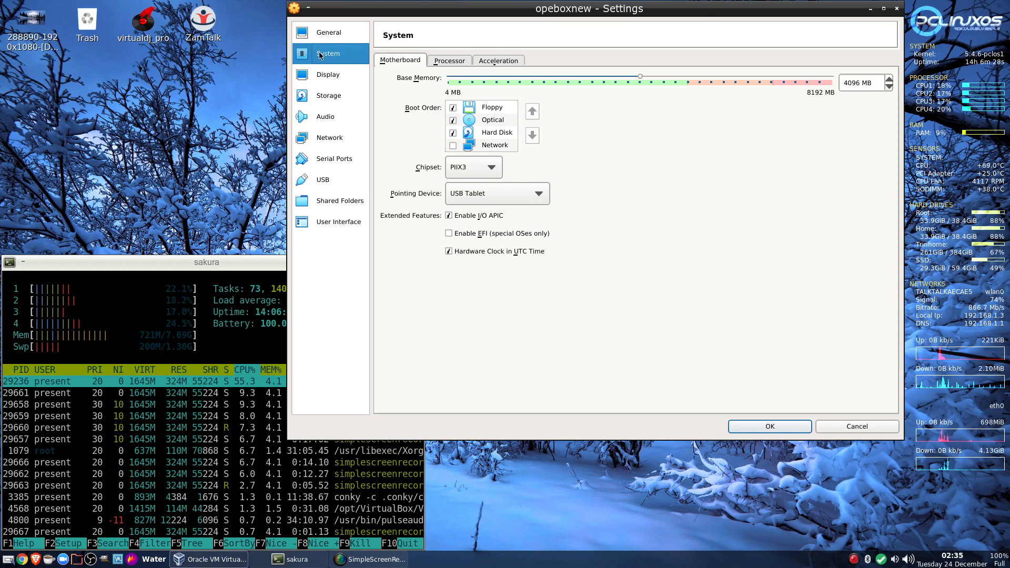
{"action": "left_click", "coordinate": [455, 62]}
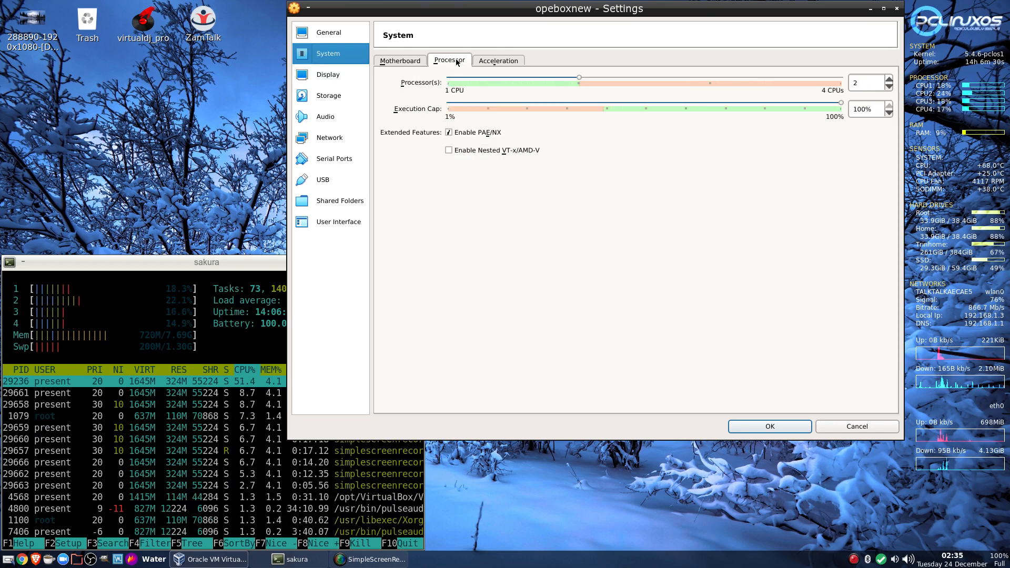
{"action": "left_click", "coordinate": [848, 425]}
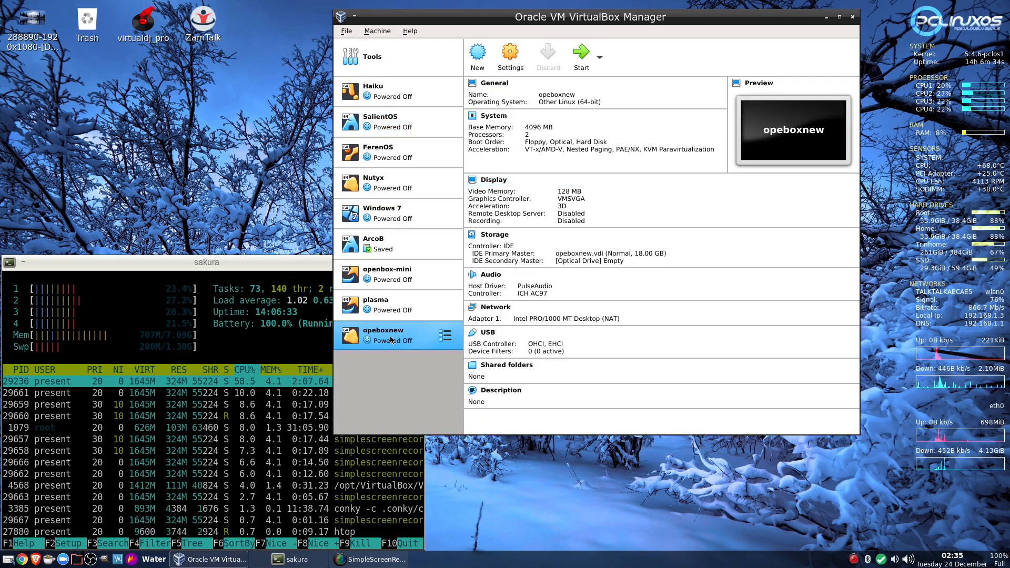
Attach community-pclinuxos64-openbox-2019.12.iso to the optical drive of the opeboxnew virtual machine.
{"action": "left_click", "coordinate": [583, 261]}
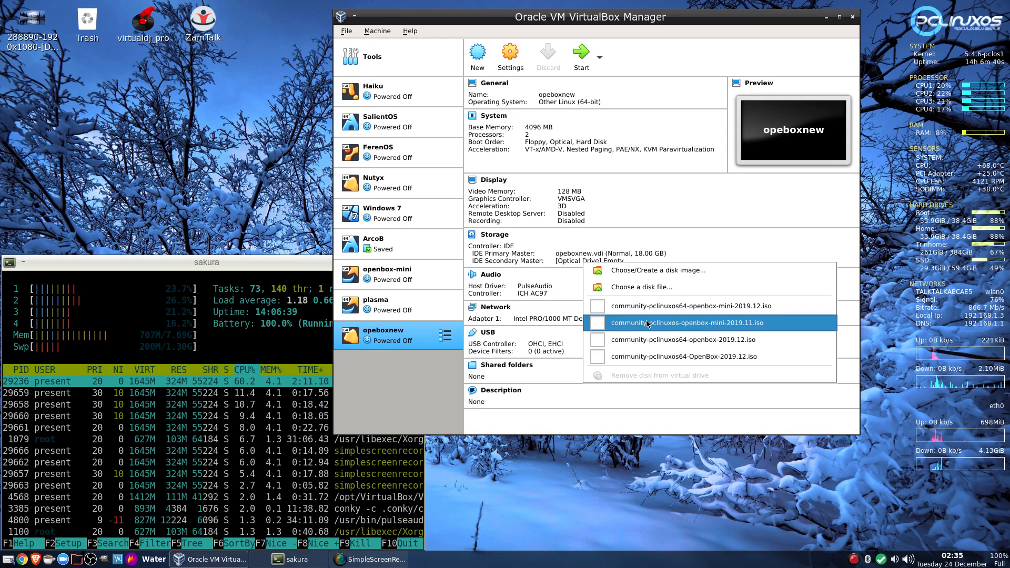
{"action": "left_click", "coordinate": [598, 340]}
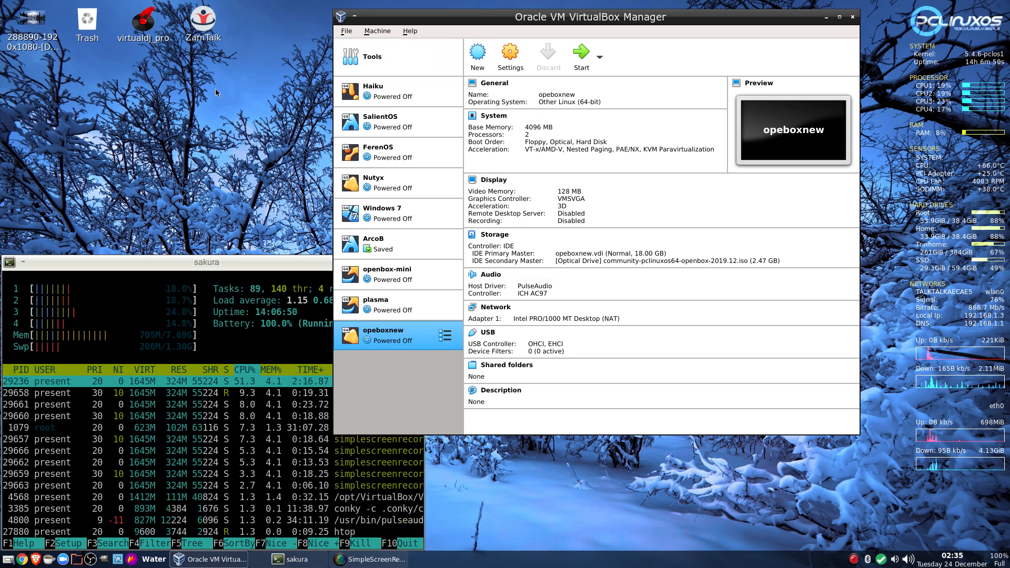
Open a new terminal window from the desktop.
{"action": "right_click", "coordinate": [184, 93]}
{"action": "mouse_move", "coordinate": [213, 116]}
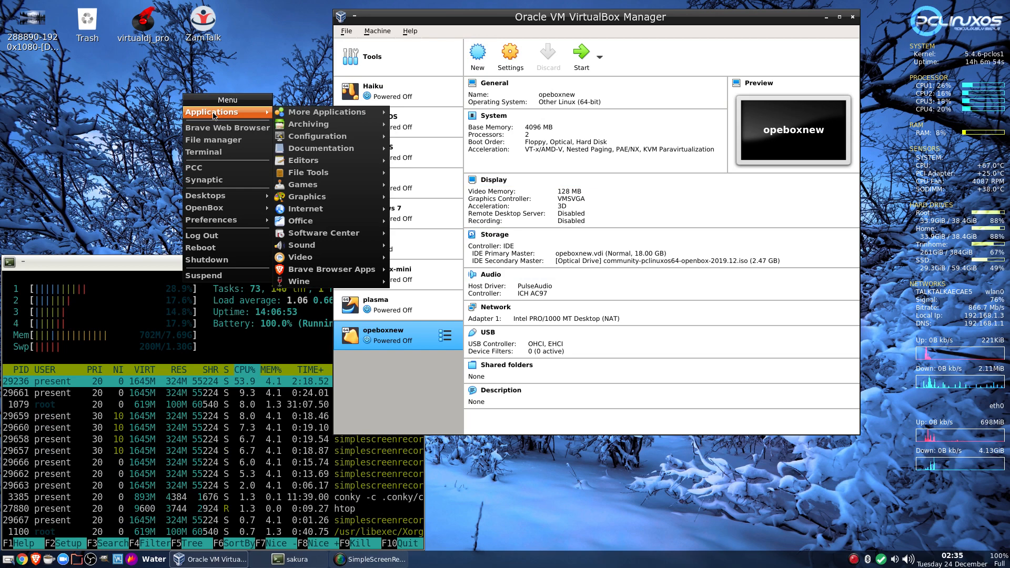
{"action": "left_click", "coordinate": [212, 154]}
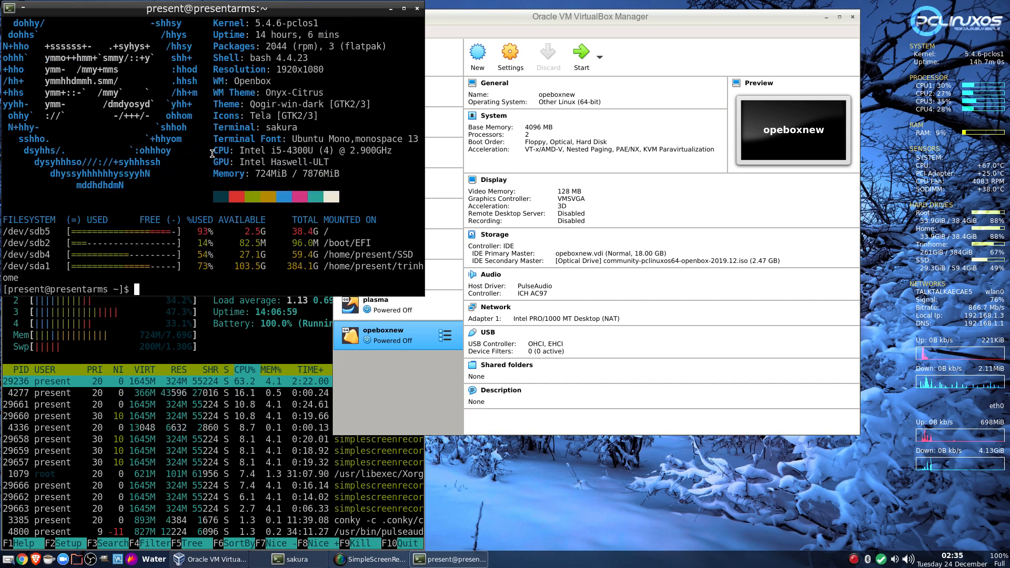
Try to connect over SSH to trinity.mypclinuxos.com without a user name, and cancel at the password prompt.
{"action": "type", "text": "shh -"}
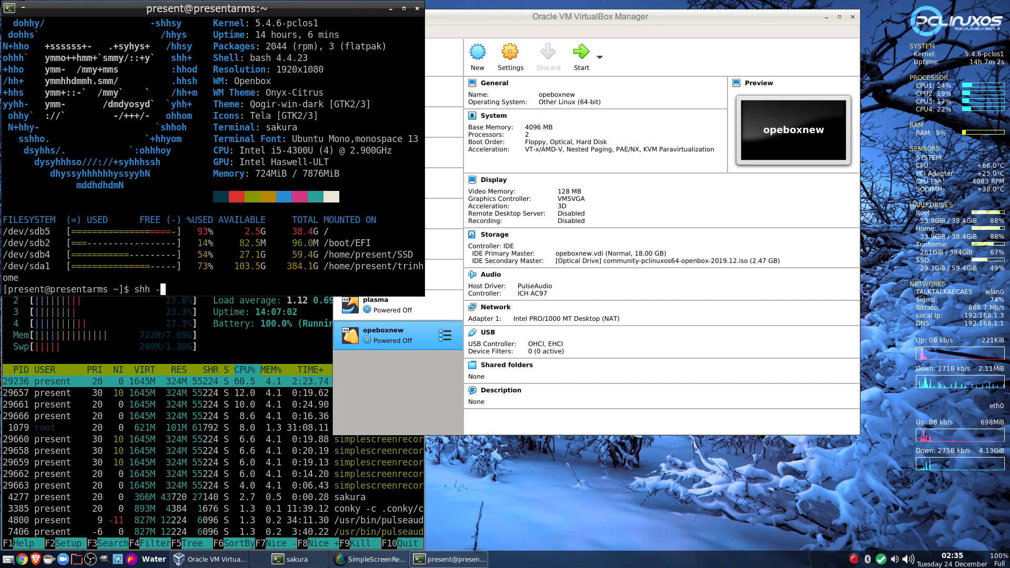
{"action": "key", "text": "BackSpace"}
{"action": "key", "text": "BackSpace"}
{"action": "key", "text": "BackSpace"}
{"action": "key", "text": "BackSpace"}
{"action": "type", "text": "sj"}
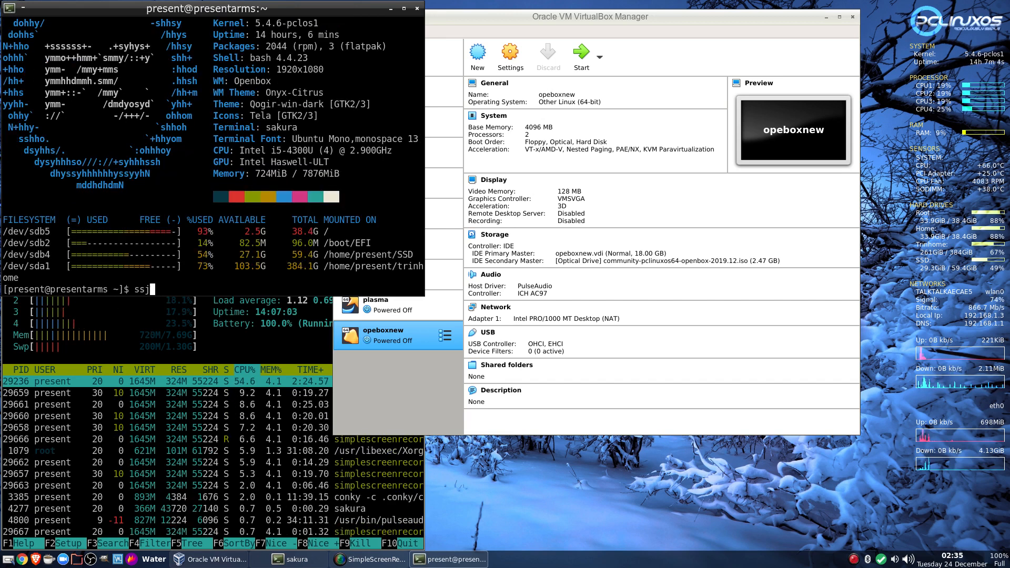
{"action": "type", "text": "h trinity."}
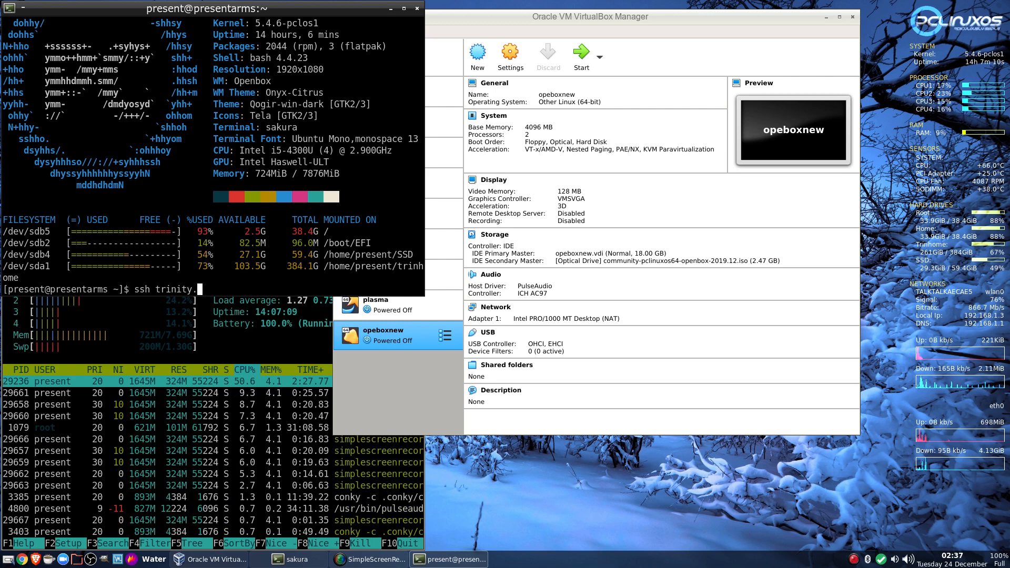
{"action": "type", "text": "mypclun"}
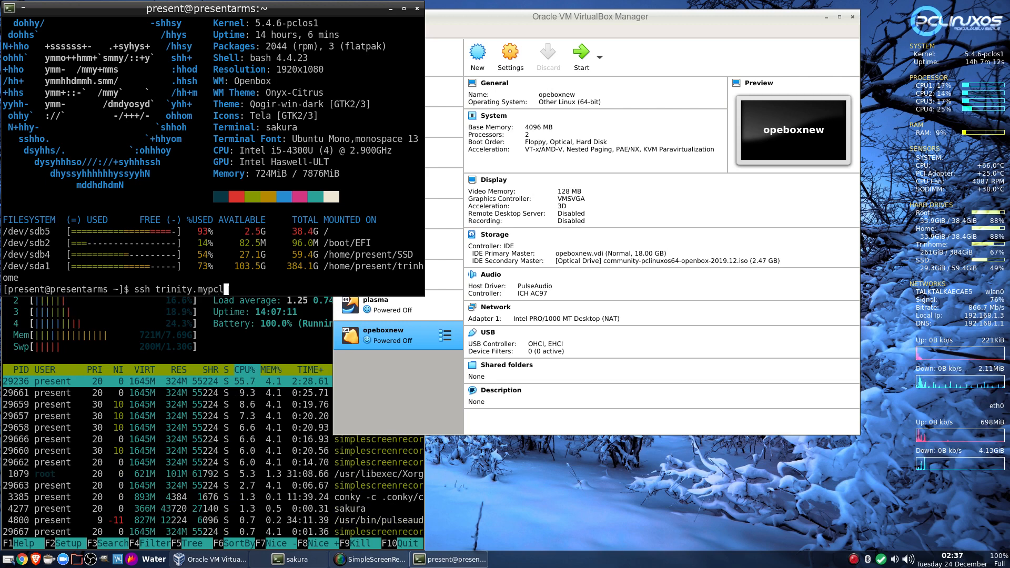
{"action": "key", "text": "BackSpace"}
{"action": "key", "text": "BackSpace"}
{"action": "type", "text": "i"}
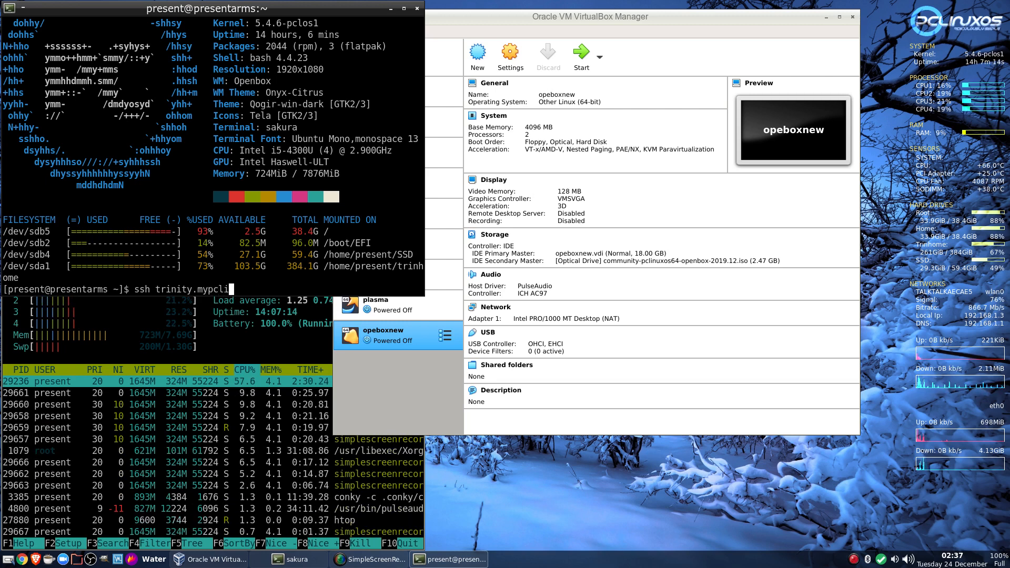
{"action": "type", "text": "nux"}
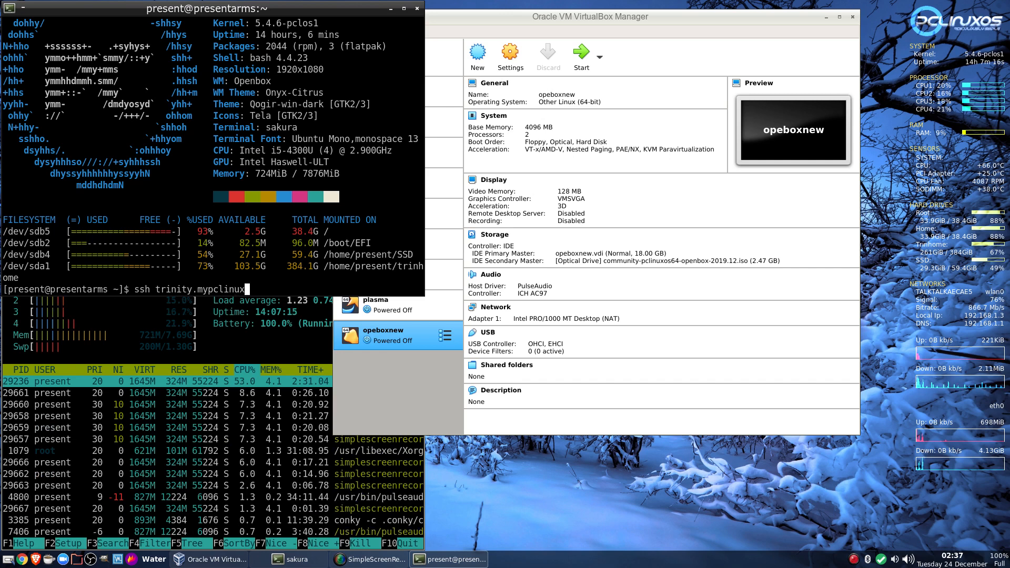
{"action": "type", "text": "os.com"}
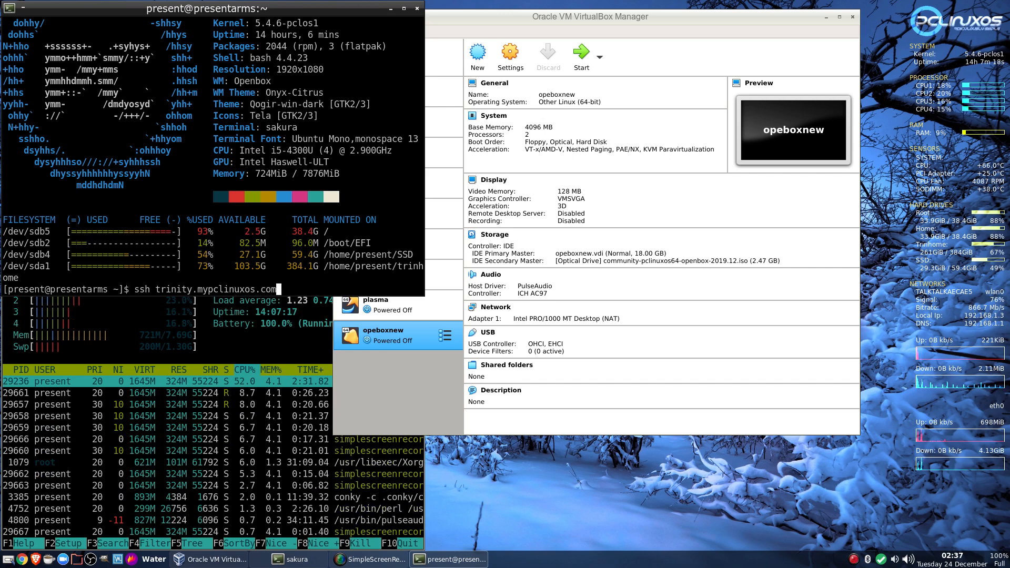
{"action": "key", "text": "Return"}
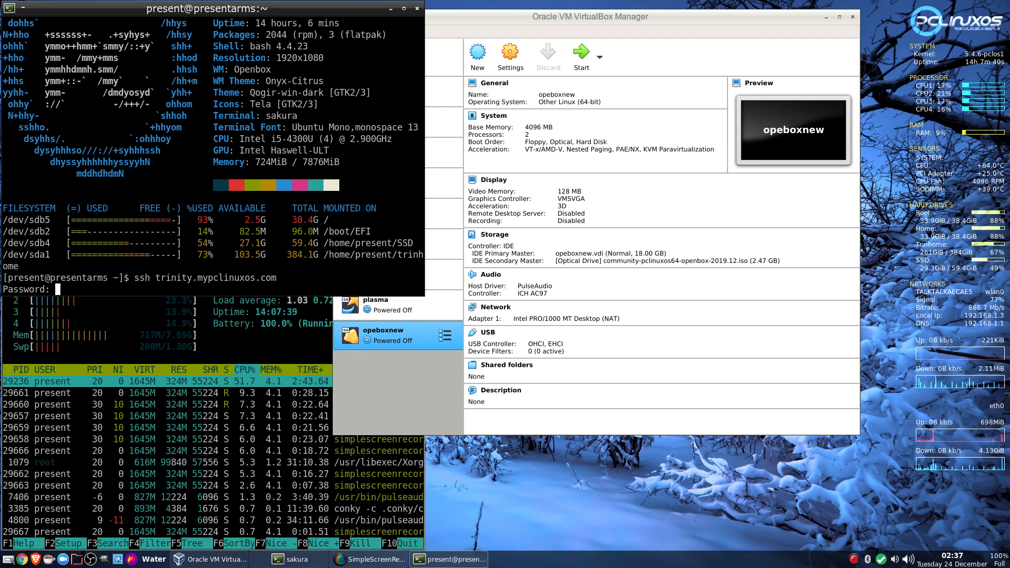
{"action": "key", "text": "ctrl+c"}
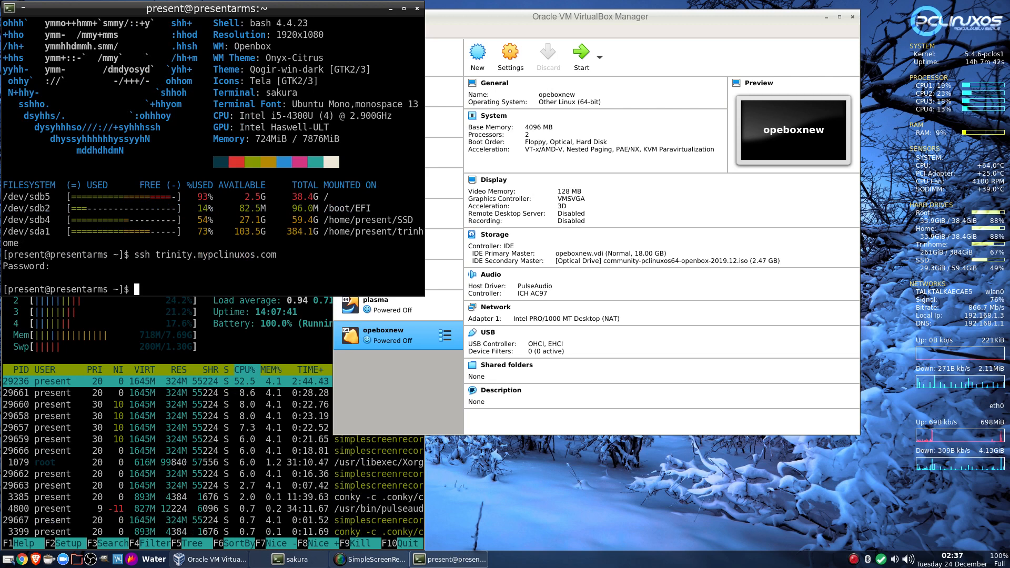
Log in over SSH as user trinity on trinity.mypclinuxos.com, reusing the previous command and entering the account password.
{"action": "key", "text": "Up"}
{"action": "key", "text": "Left"}
{"action": "key", "text": "Left"}
{"action": "key", "text": "Left"}
{"action": "key", "text": "Left"}
{"action": "key", "text": "Left"}
{"action": "key", "text": "Left"}
{"action": "key", "text": "Left"}
{"action": "key", "text": "Left"}
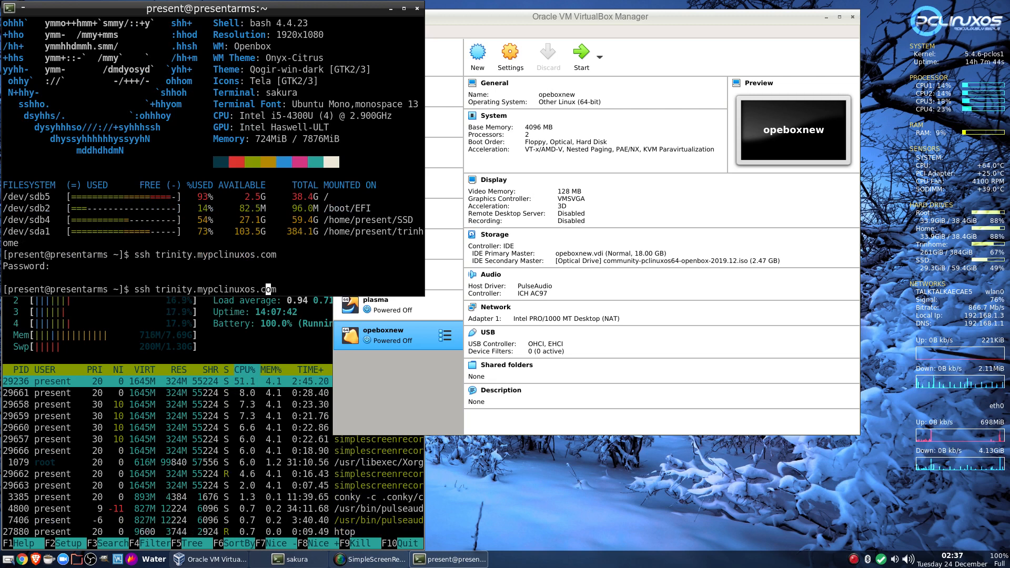
{"action": "key", "text": "Left"}
{"action": "key", "text": "Left"}
{"action": "key", "text": "Left"}
{"action": "key", "text": "Left"}
{"action": "key", "text": "Left"}
{"action": "key", "text": "Left"}
{"action": "key", "text": "Left"}
{"action": "key", "text": "Left"}
{"action": "key", "text": "Left"}
{"action": "key", "text": "Left"}
{"action": "key", "text": "Left"}
{"action": "key", "text": "Left"}
{"action": "key", "text": "Left"}
{"action": "key", "text": "Left"}
{"action": "key", "text": "Left"}
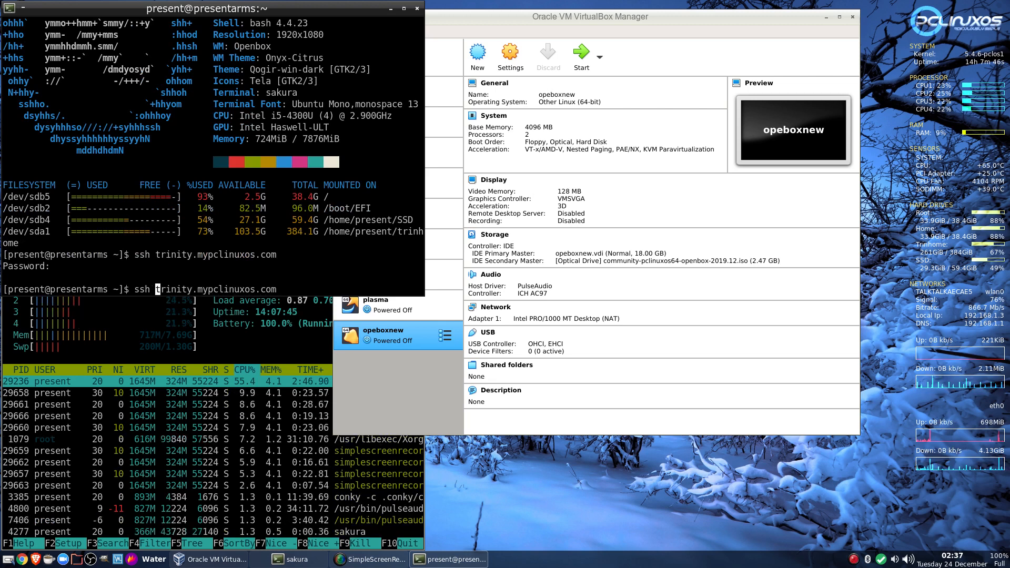
{"action": "type", "text": "trinity@"}
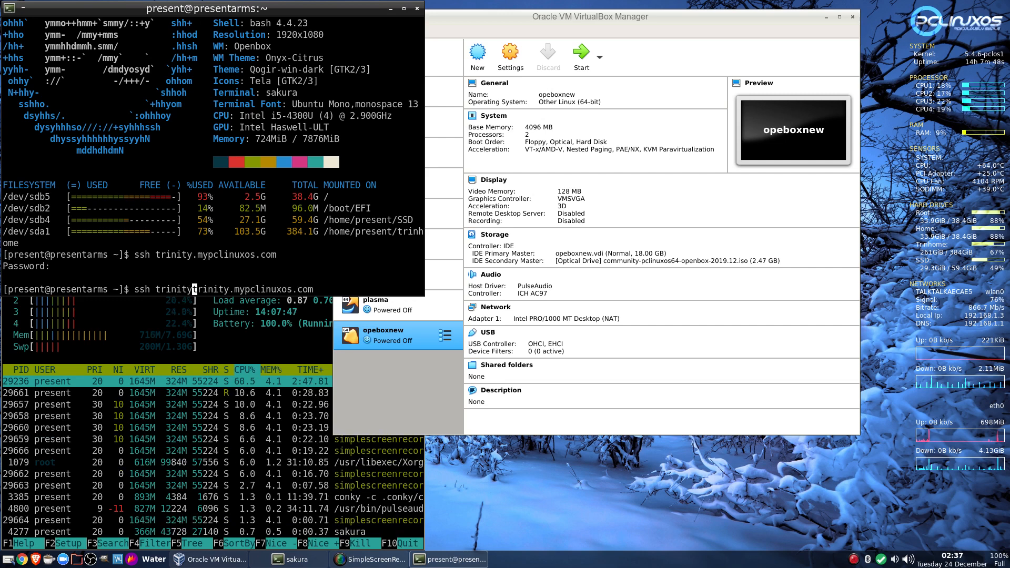
{"action": "key", "text": "Return"}
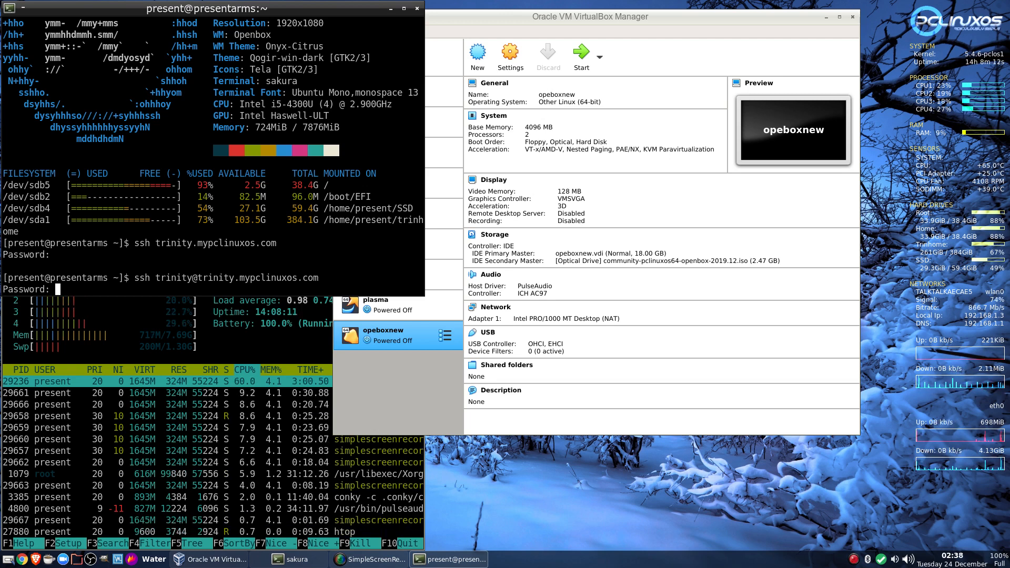
{"action": "key", "text": "Return"}
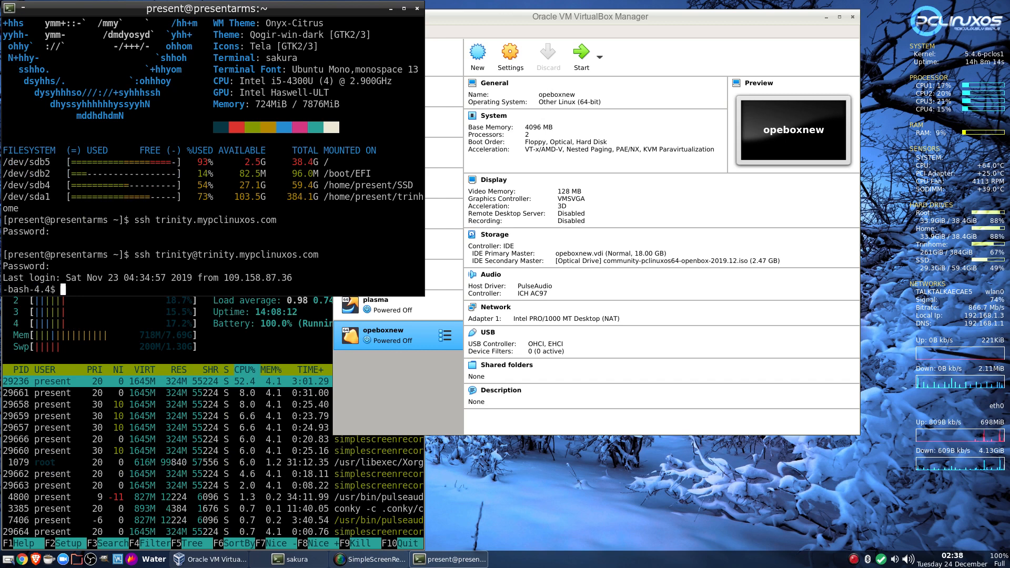
Change to the Openbox directory on the server and list its files.
{"action": "type", "text": "cd "}
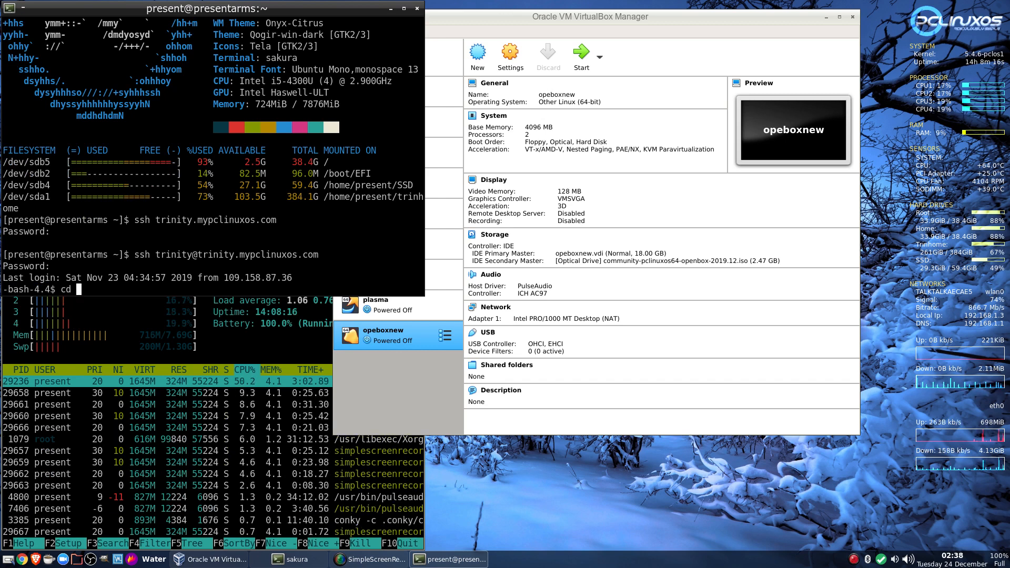
{"action": "type", "text": "Op"}
{"action": "key", "text": "Tab"}
{"action": "key", "text": "Tab"}
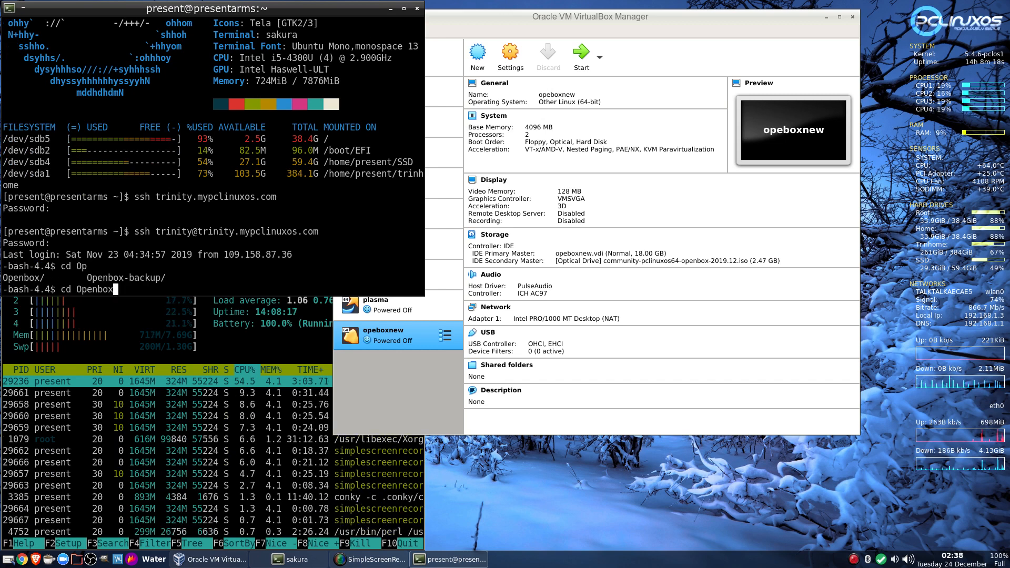
{"action": "key", "text": "Return"}
{"action": "type", "text": "ls"}
{"action": "key", "text": "Return"}
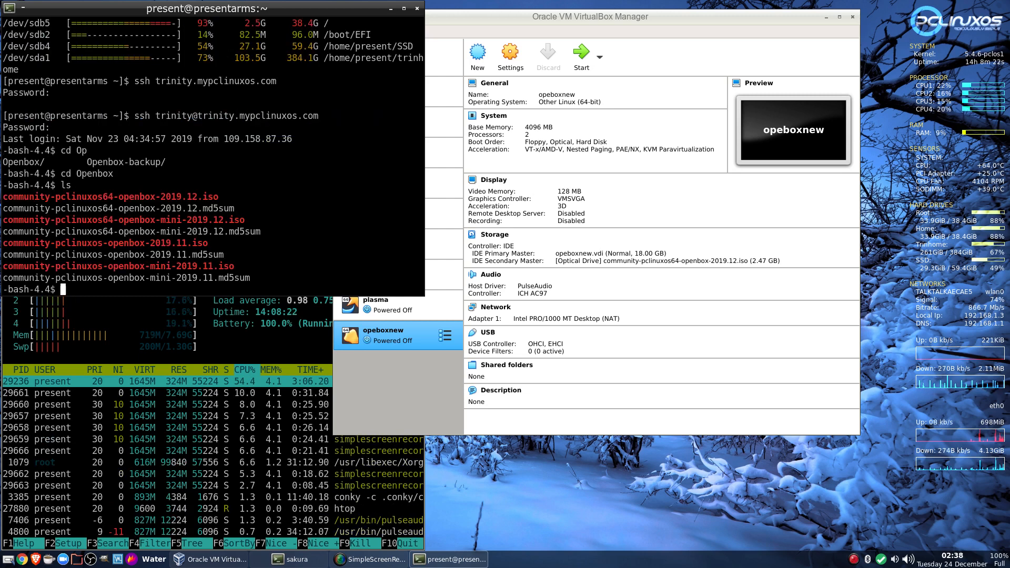
Display the checksum stored in community-pclinuxos-openbox-2019.11.md5sum using cat.
{"action": "type", "text": "ct"}
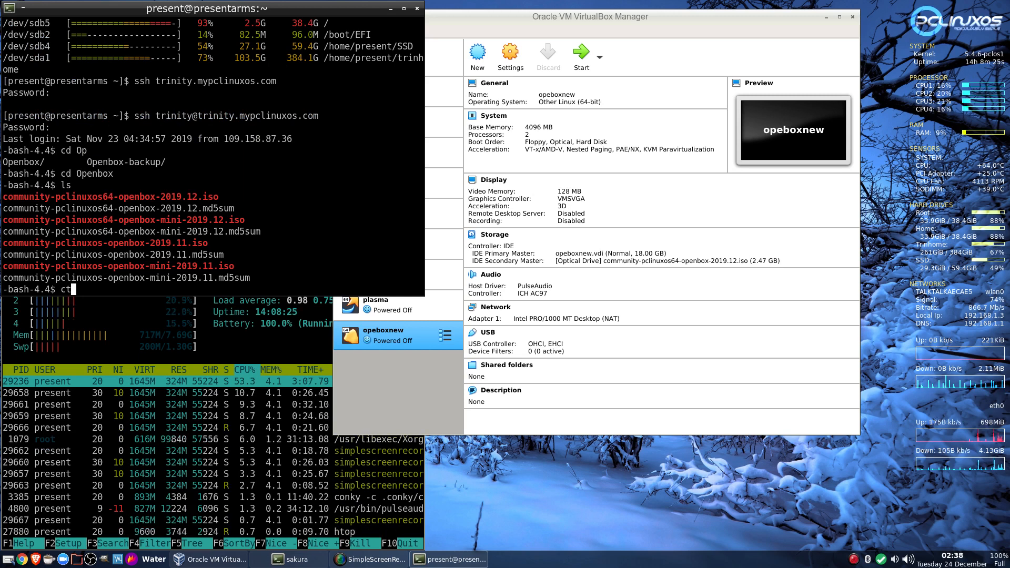
{"action": "key", "text": "BackSpace"}
{"action": "type", "text": "at co"}
{"action": "key", "text": "Tab"}
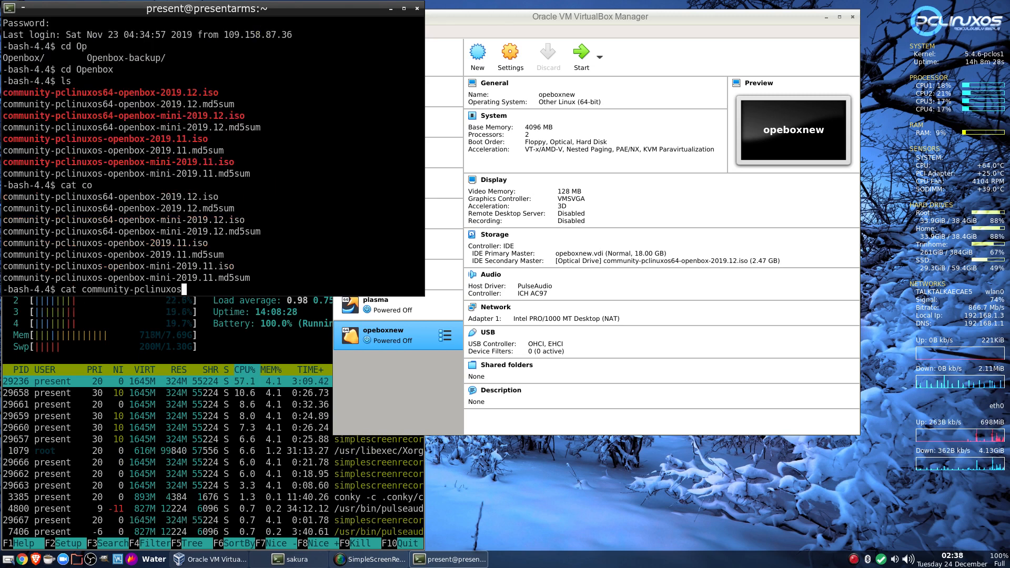
{"action": "type", "text": "-"}
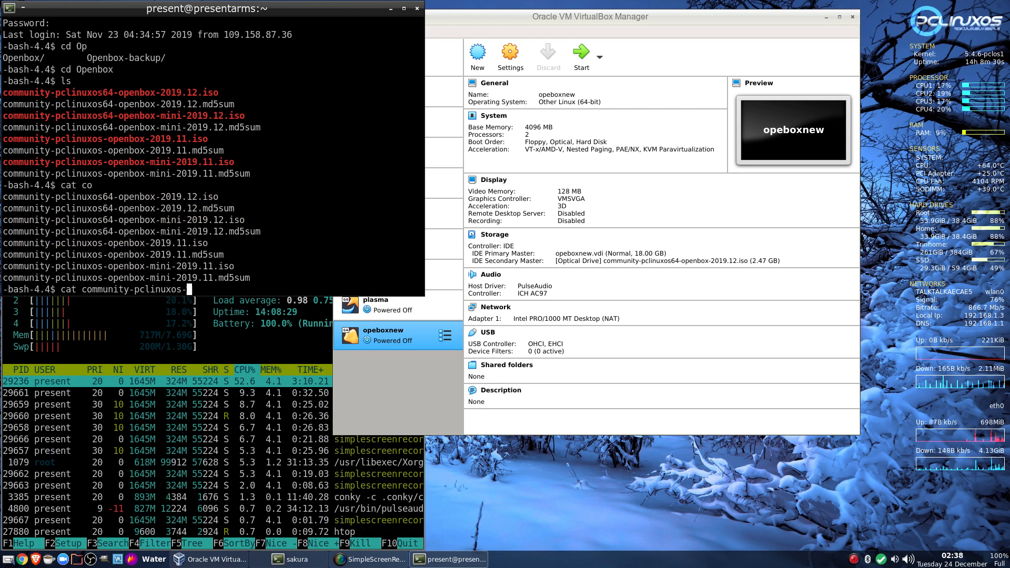
{"action": "type", "text": "op"}
{"action": "key", "text": "Tab"}
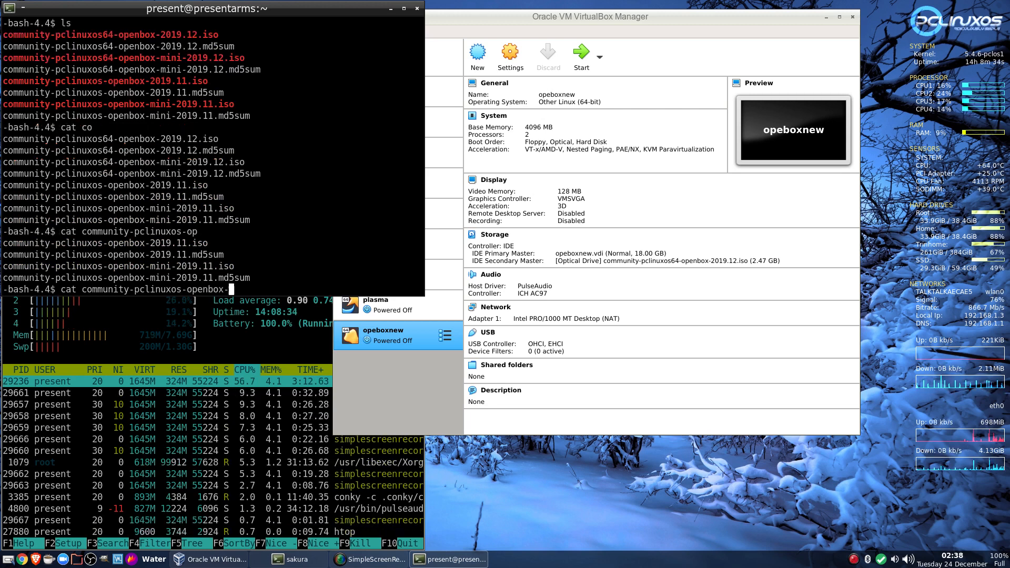
{"action": "type", "text": "2"}
{"action": "key", "text": "Tab"}
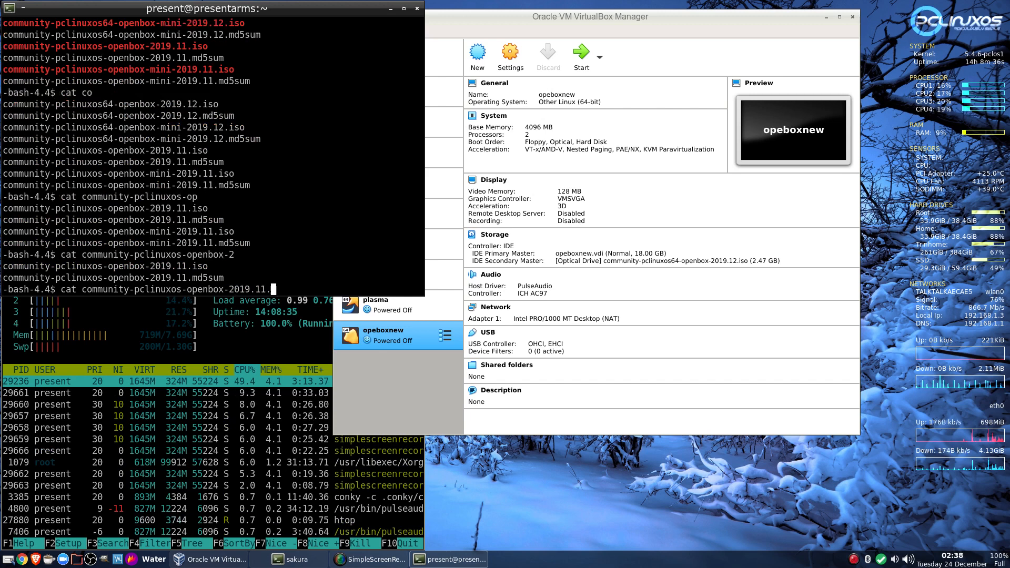
{"action": "type", "text": "m"}
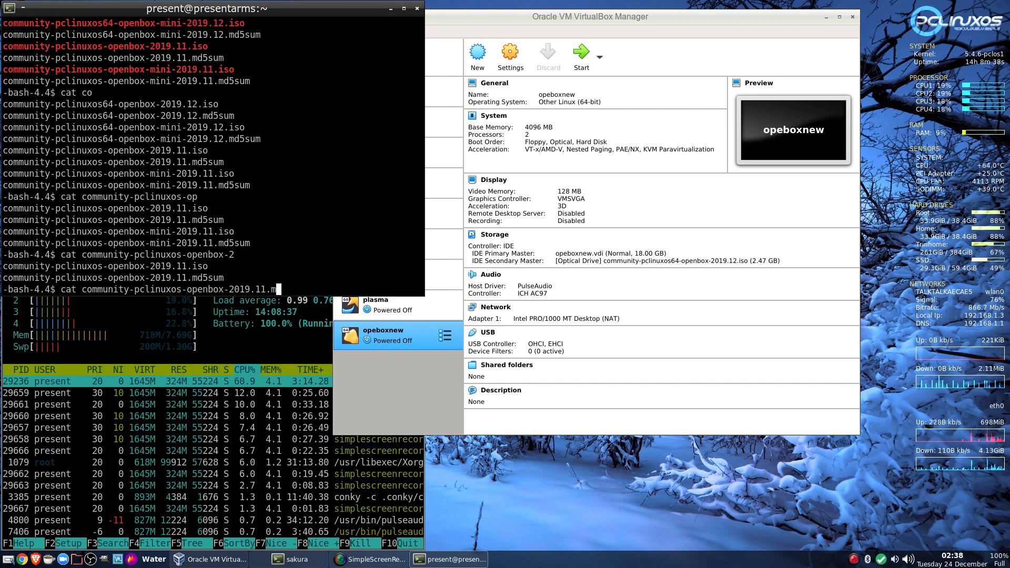
{"action": "key", "text": "Tab"}
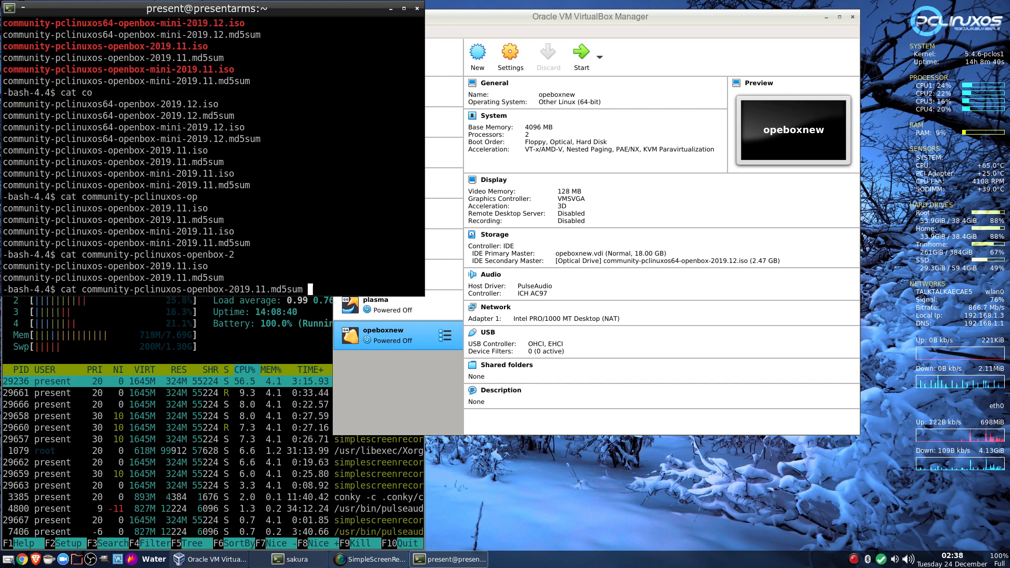
{"action": "key", "text": "Return"}
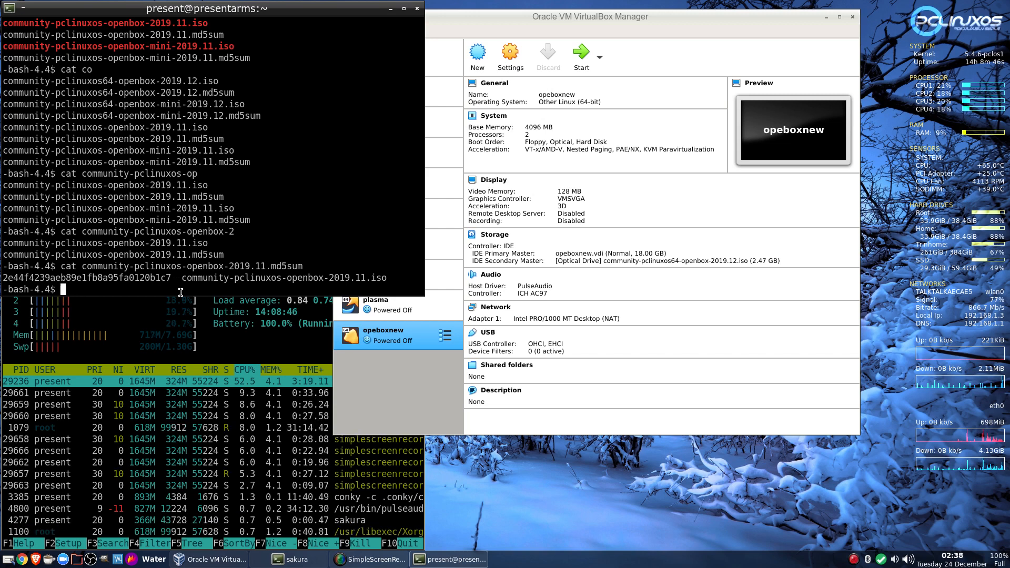
Check the ISO attached to opeboxnew's optical drive in VirtualBox, and quit htop in the sakura terminal.
{"action": "left_click", "coordinate": [490, 425]}
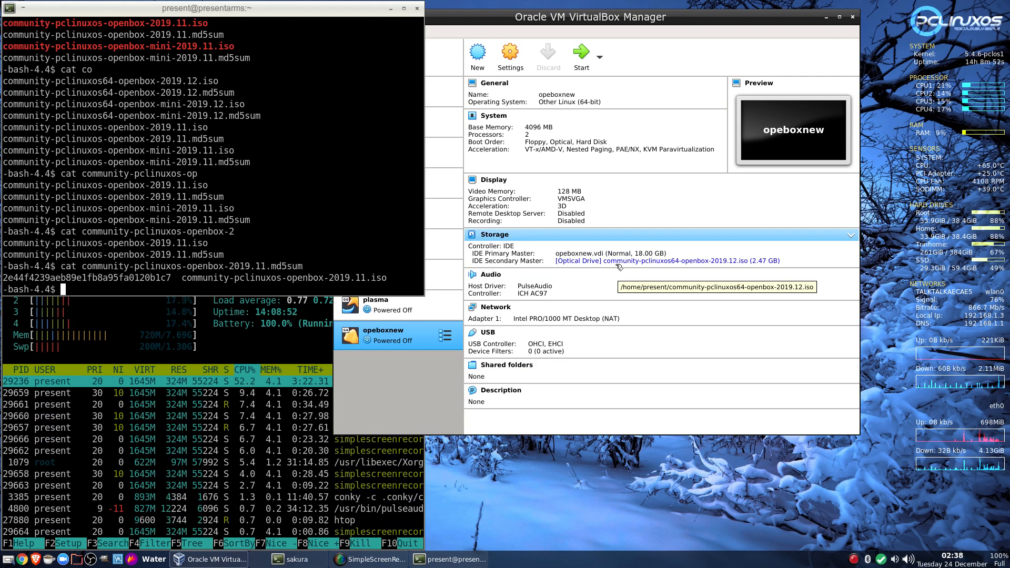
{"action": "left_click", "coordinate": [471, 562]}
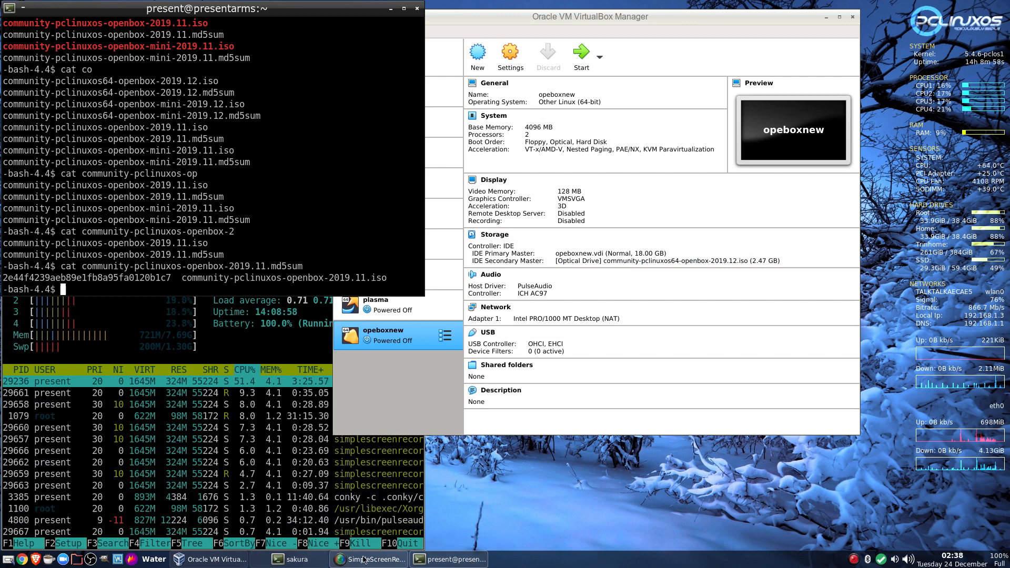
{"action": "left_click", "coordinate": [298, 562]}
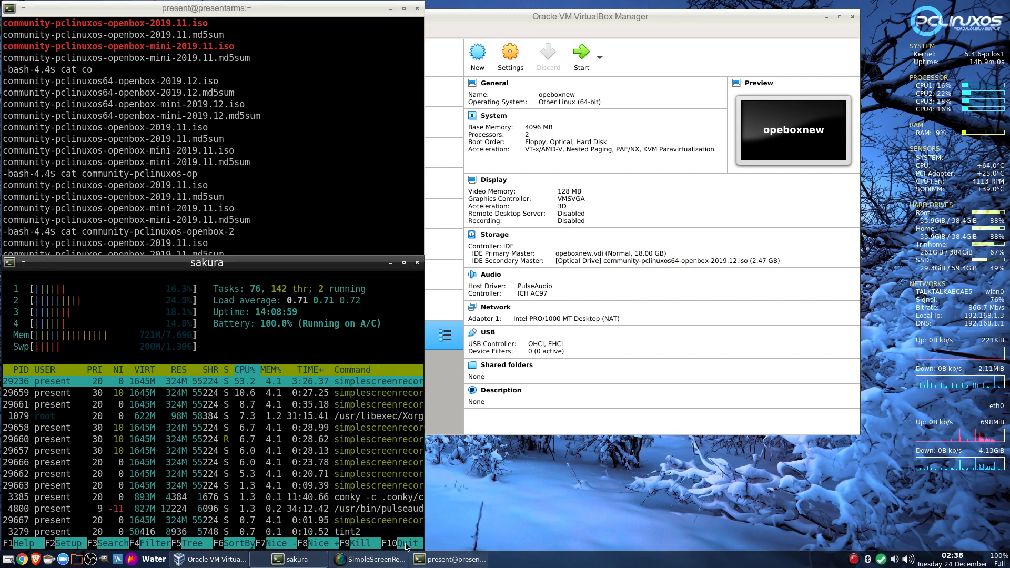
{"action": "left_click", "coordinate": [408, 548]}
Open another local terminal, list the home directory, and look through the listing for the Openbox ISO and md5sum files.
{"action": "right_click", "coordinate": [193, 333]}
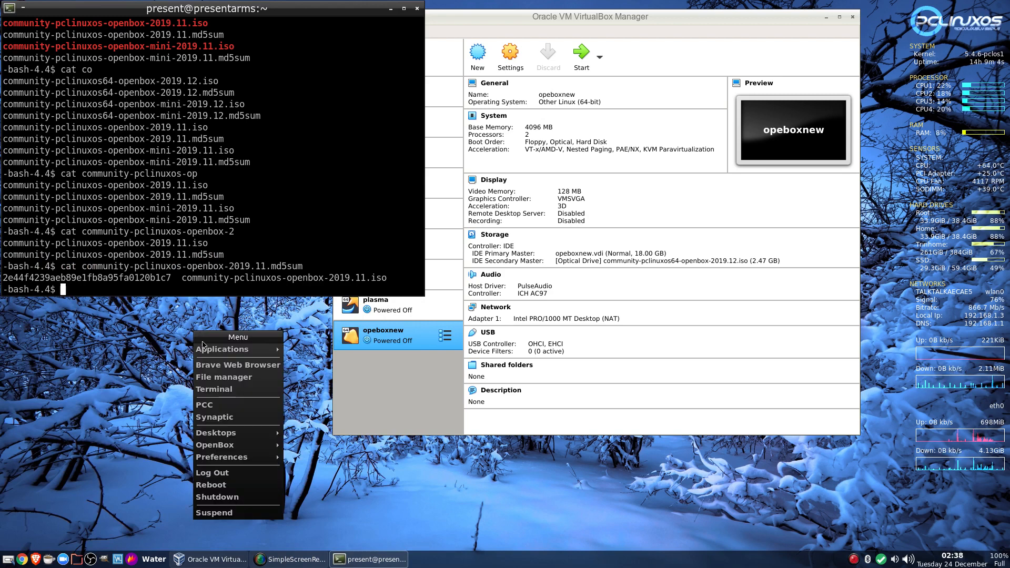
{"action": "left_click", "coordinate": [218, 391]}
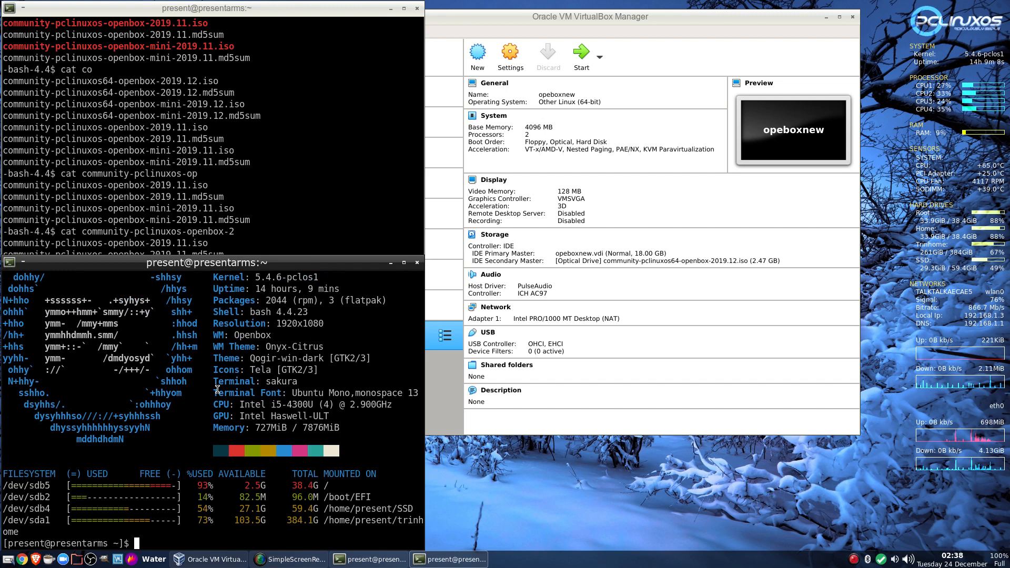
{"action": "type", "text": "ls"}
{"action": "key", "text": "Return"}
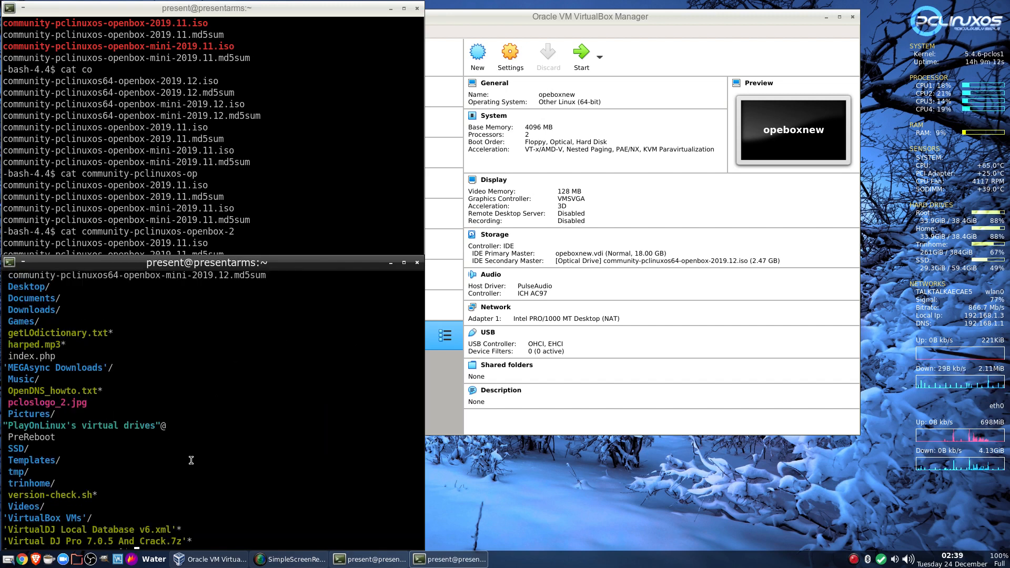
{"action": "scroll", "coordinate": [191, 460], "scroll_direction": "up", "scroll_amount": 5}
{"action": "scroll", "coordinate": [191, 461], "scroll_direction": "down", "scroll_amount": 1}
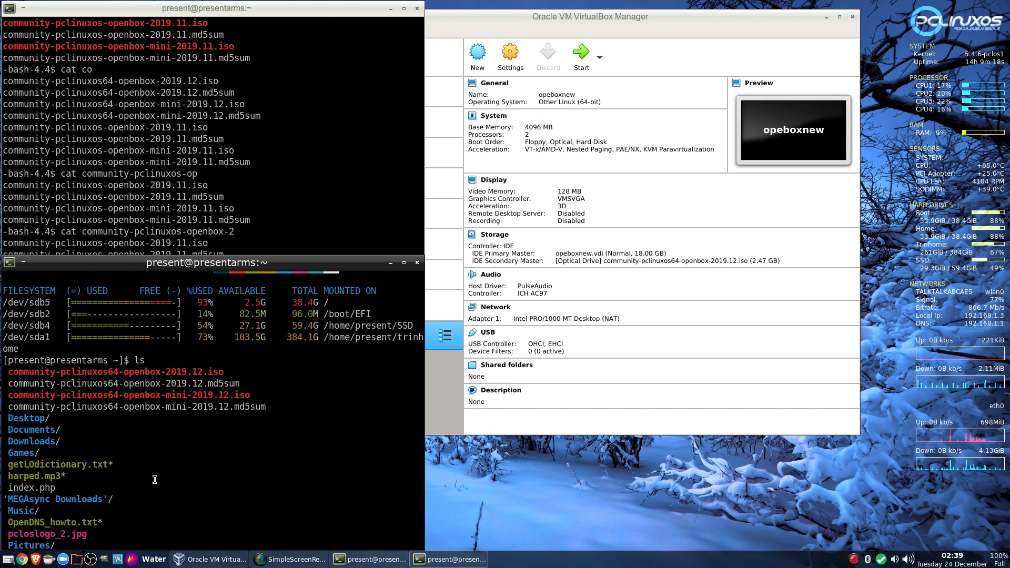
{"action": "scroll", "coordinate": [155, 480], "scroll_direction": "down", "scroll_amount": 4}
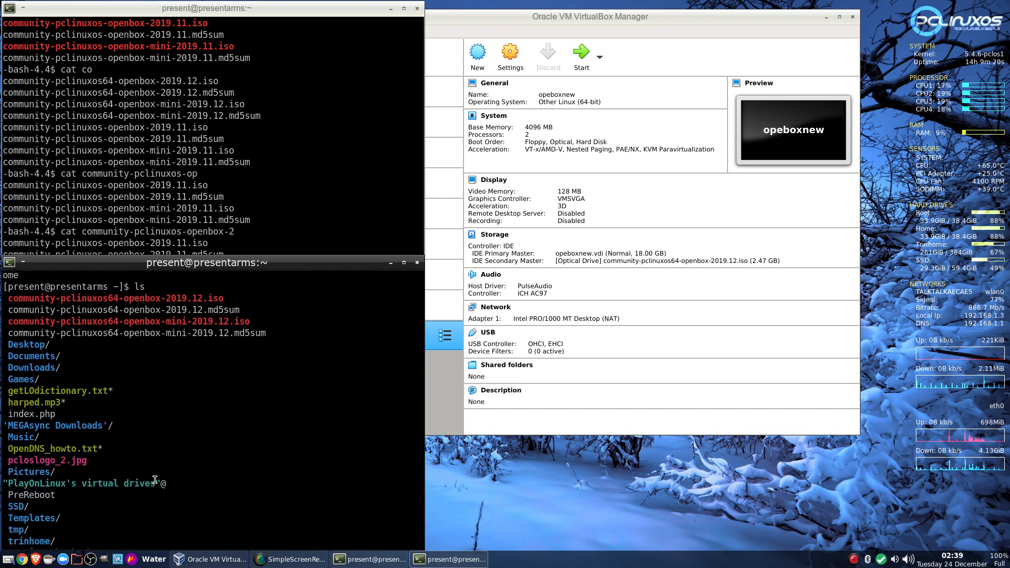
Compute the MD5 checksum of the local community-pclinuxos64-openbox-2019.12.iso with md5sum.
{"action": "type", "text": "md"}
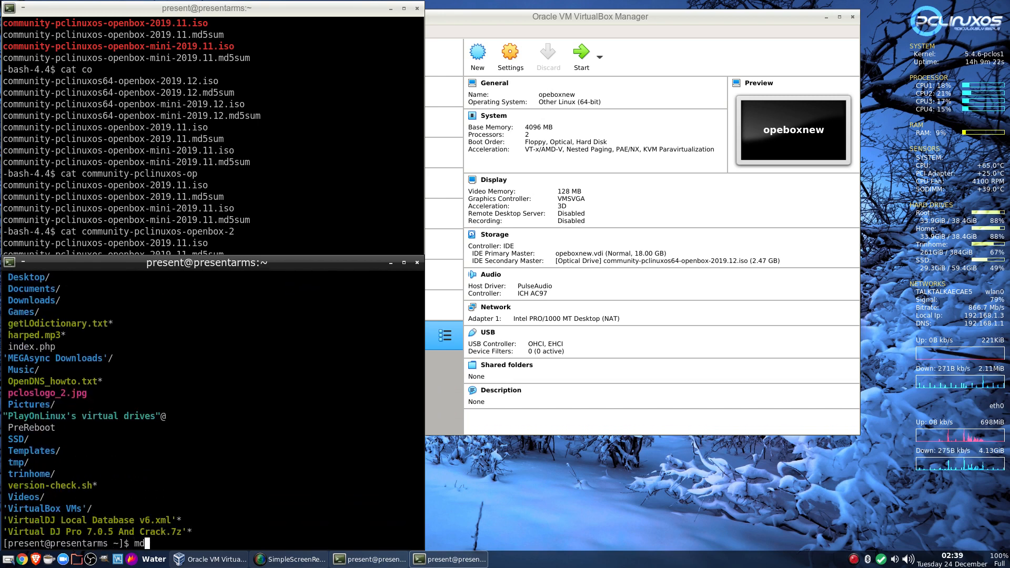
{"action": "type", "text": "5sum "}
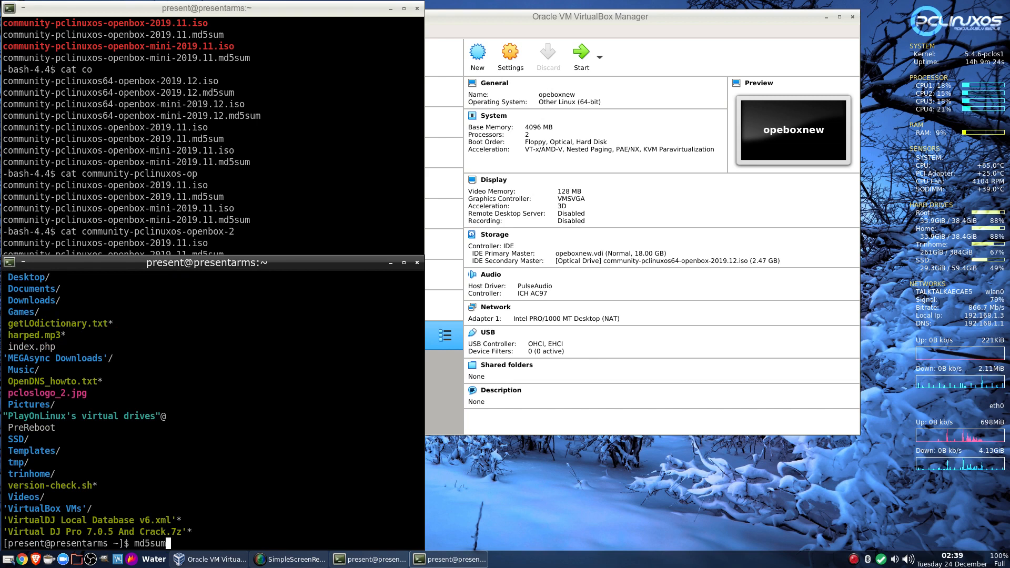
{"action": "type", "text": "com"}
{"action": "key", "text": "Tab"}
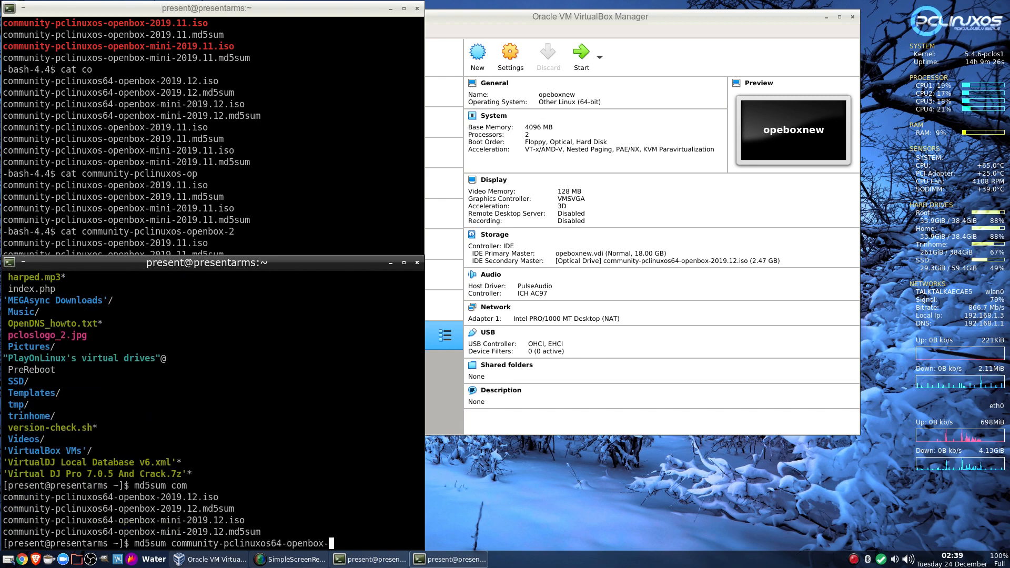
{"action": "type", "text": "2019.12."}
{"action": "key", "text": "Tab"}
{"action": "type", "text": "i"}
{"action": "key", "text": "Tab"}
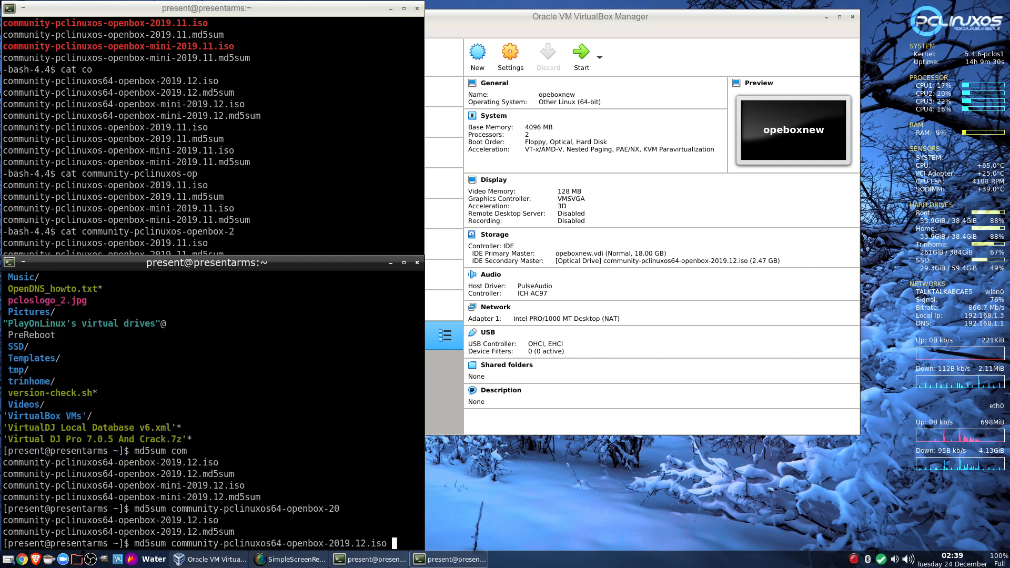
{"action": "key", "text": "Return"}
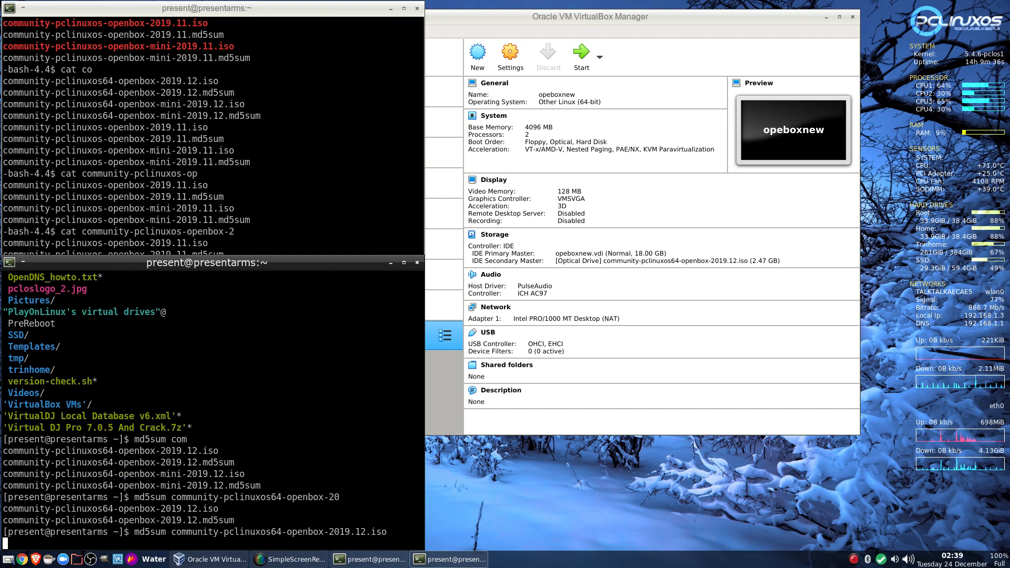
Review the server session's output and move its terminal window clear of the local terminal for comparing their checksums.
{"action": "left_click", "coordinate": [154, 192]}
{"action": "scroll", "coordinate": [180, 135], "scroll_direction": "up", "scroll_amount": 2}
{"action": "scroll", "coordinate": [180, 136], "scroll_direction": "up", "scroll_amount": 3}
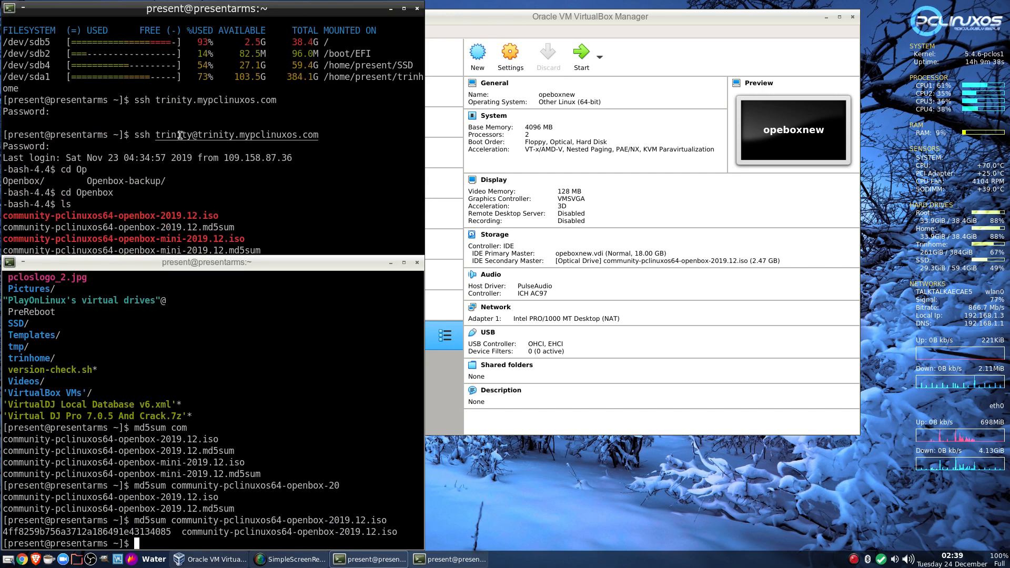
{"action": "scroll", "coordinate": [180, 135], "scroll_direction": "down", "scroll_amount": 5}
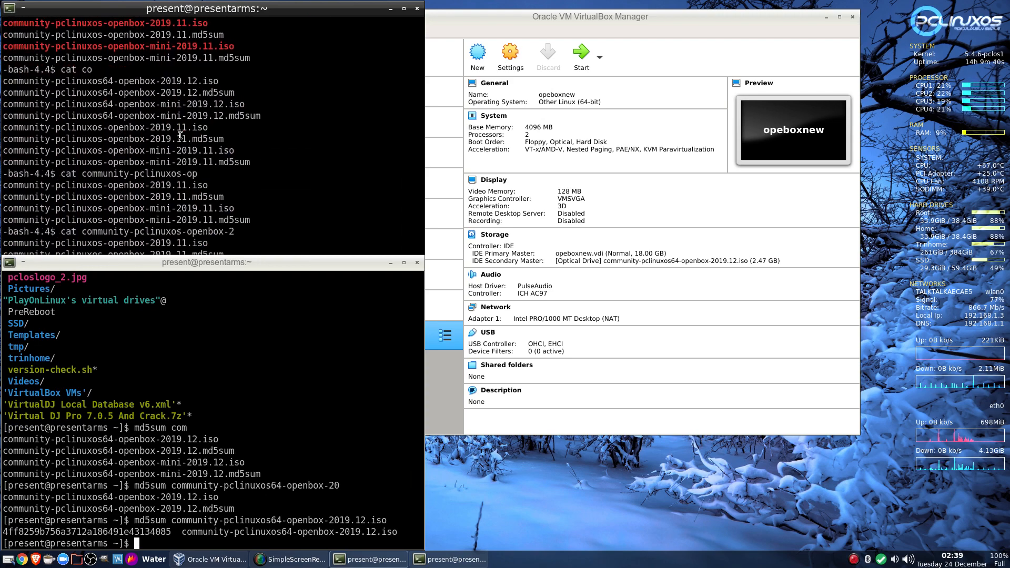
{"action": "left_click_drag", "start_coordinate": [209, 11], "coordinate": [549, 22]}
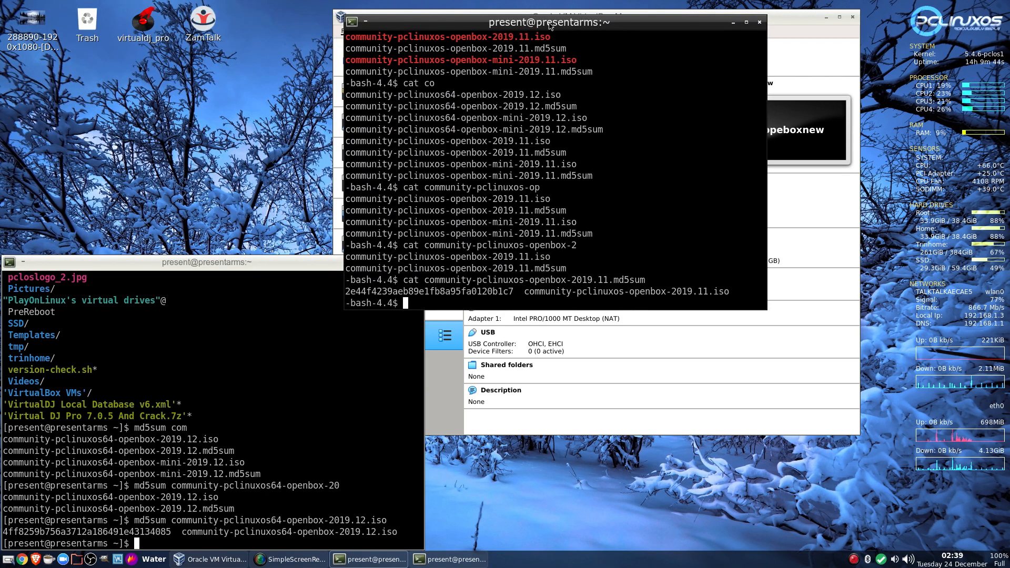
{"action": "left_click", "coordinate": [347, 376]}
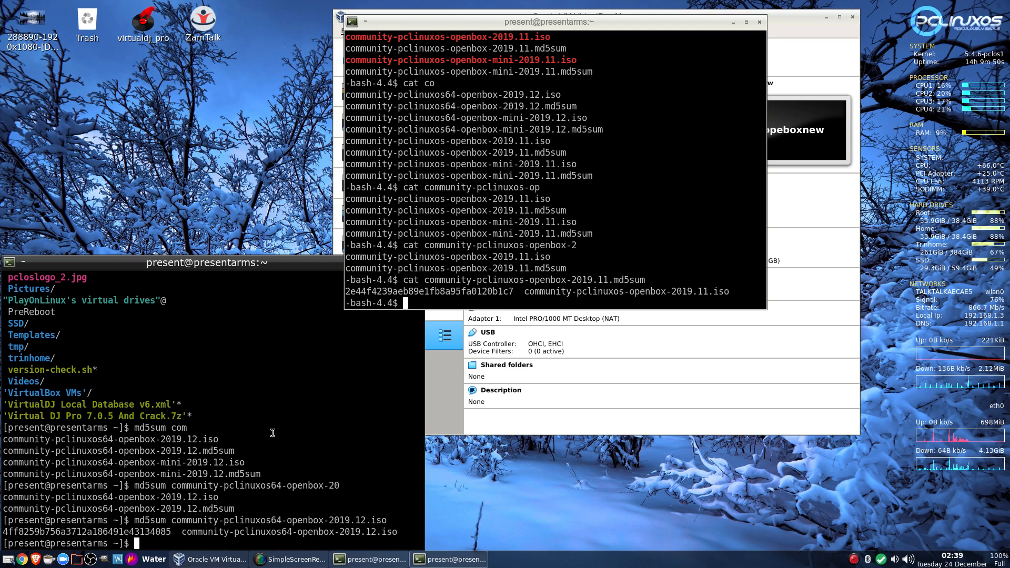
{"action": "left_click", "coordinate": [458, 286]}
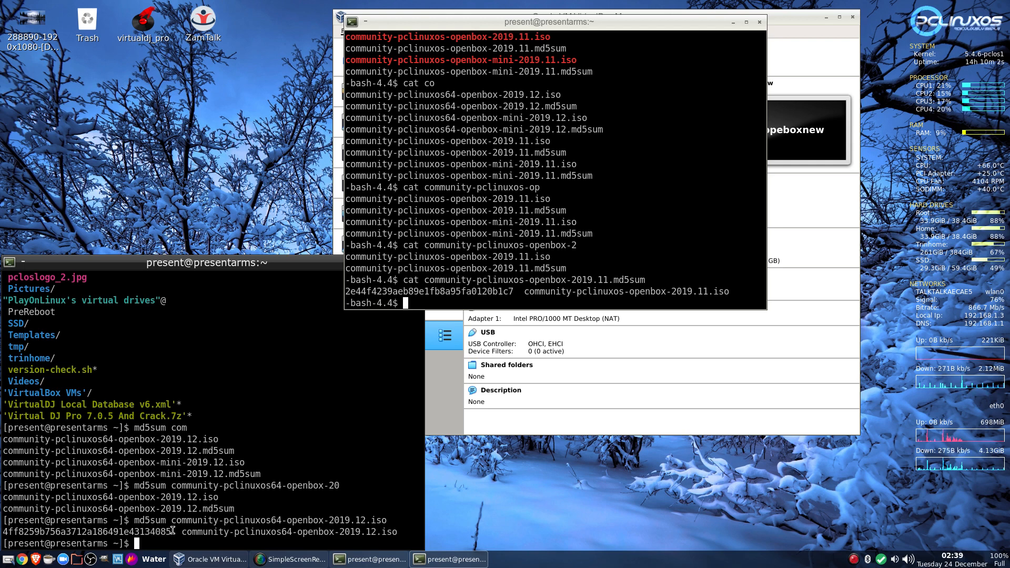
{"action": "type", "text": "ct"}
{"action": "key", "text": "BackSpace"}
{"action": "type", "text": "at"}
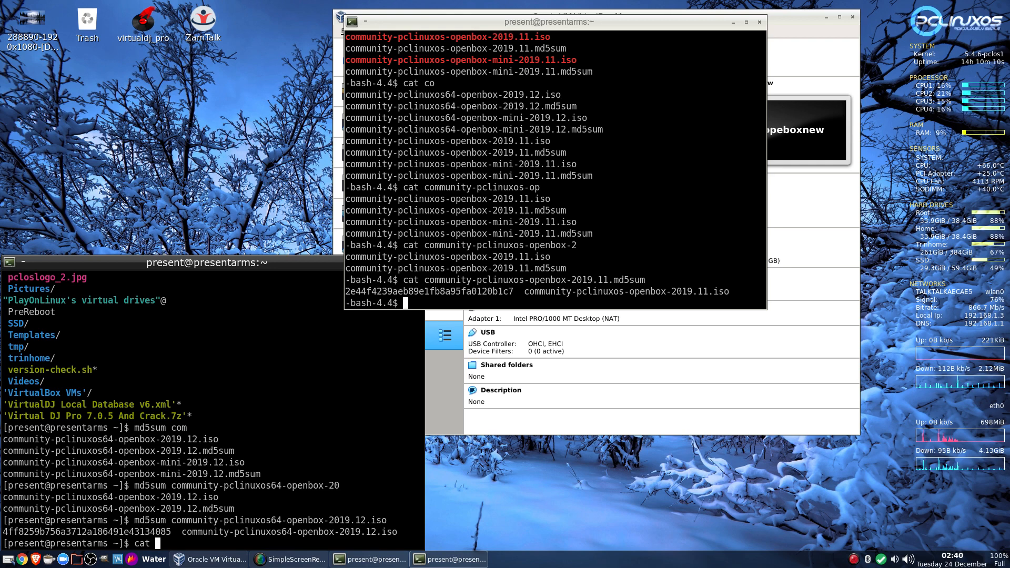
{"action": "type", "text": "comm"}
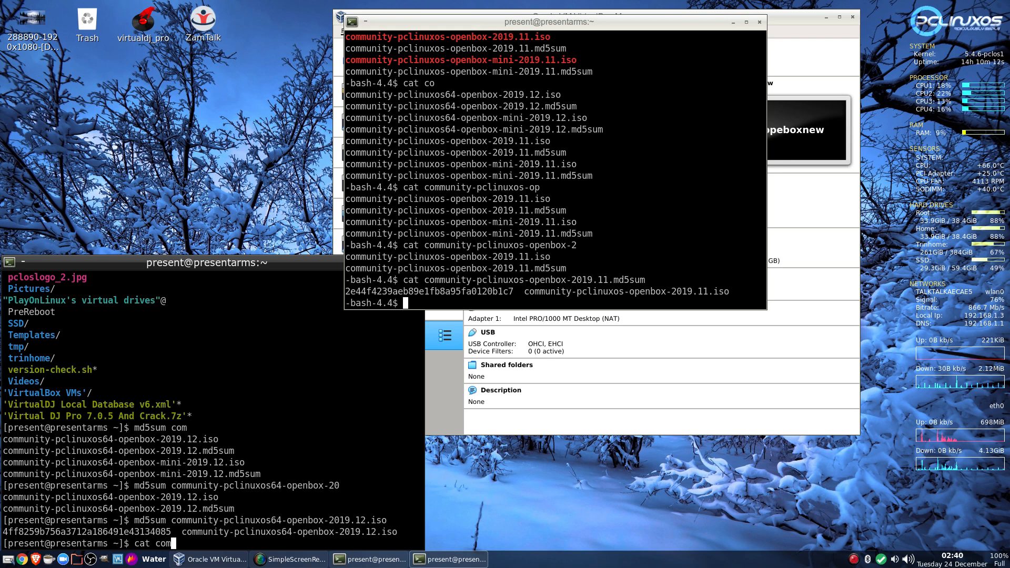
{"action": "key", "text": "Tab"}
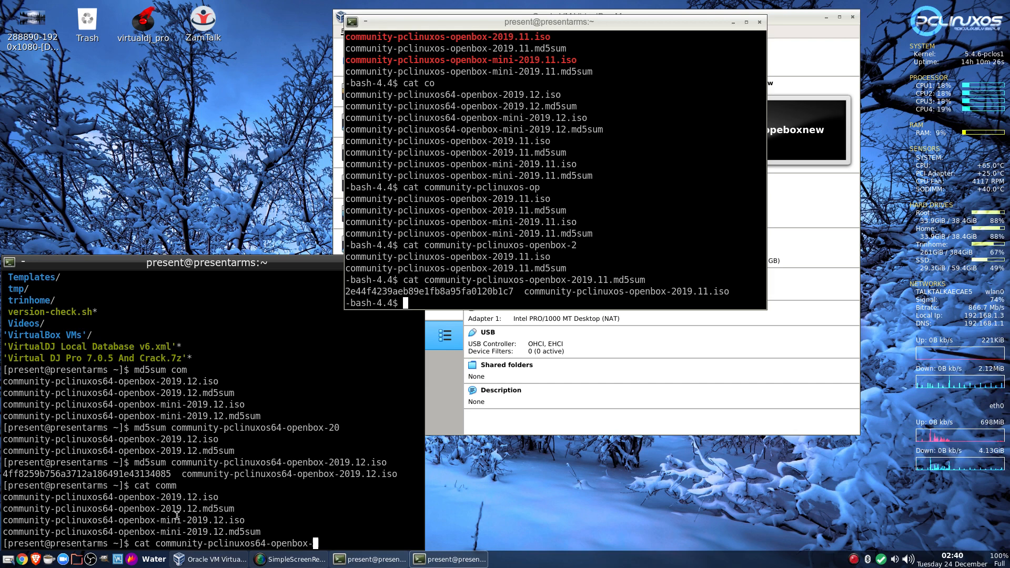
Try to display community-pclinuxos-openbox-2019.12.md5sum on the server by changing the previous cat command's version to 2019.12.
{"action": "left_click", "coordinate": [433, 300]}
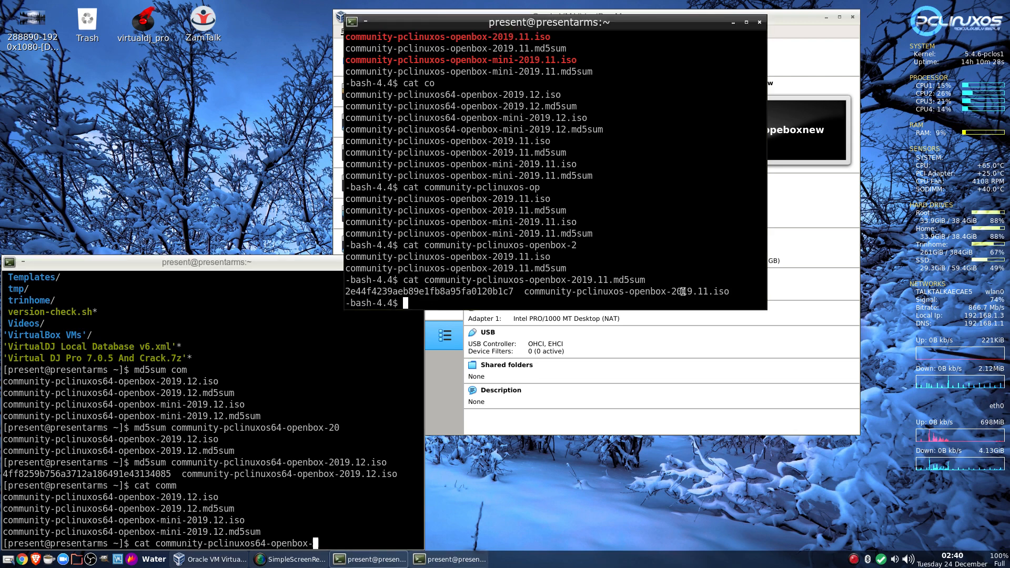
{"action": "left_click_drag", "start_coordinate": [672, 291], "coordinate": [700, 291]}
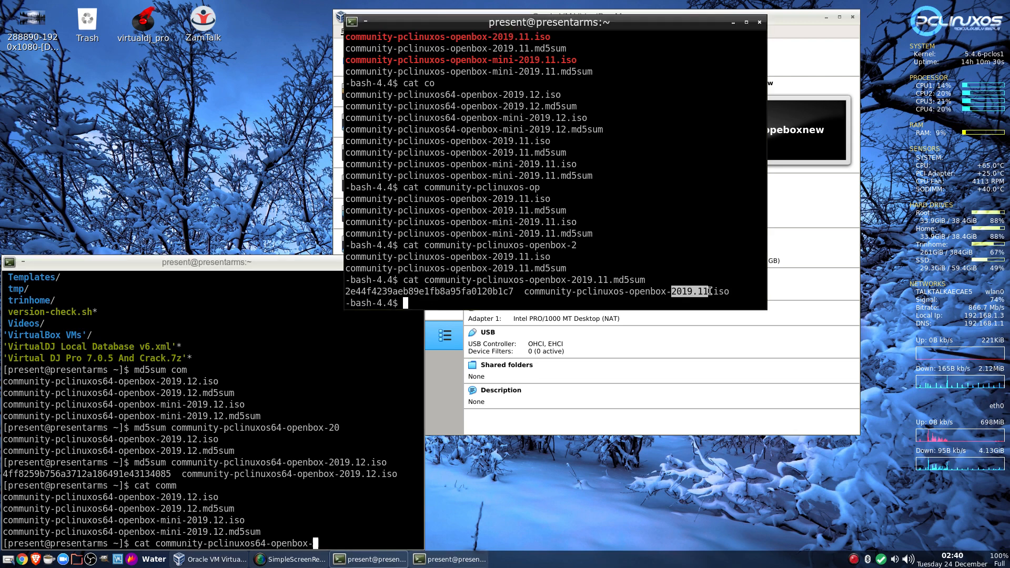
{"action": "left_click", "coordinate": [447, 305]}
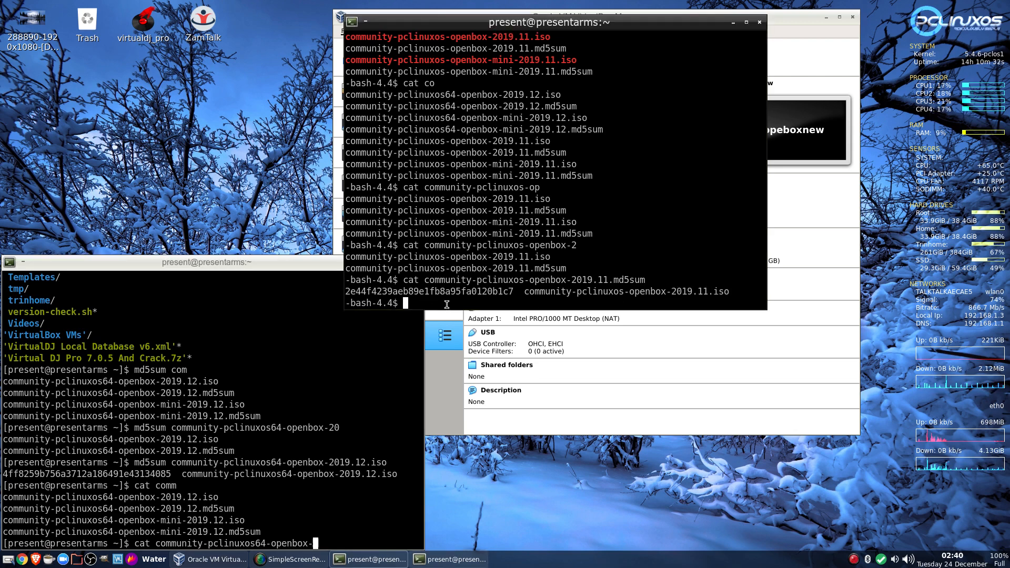
{"action": "key", "text": "Up"}
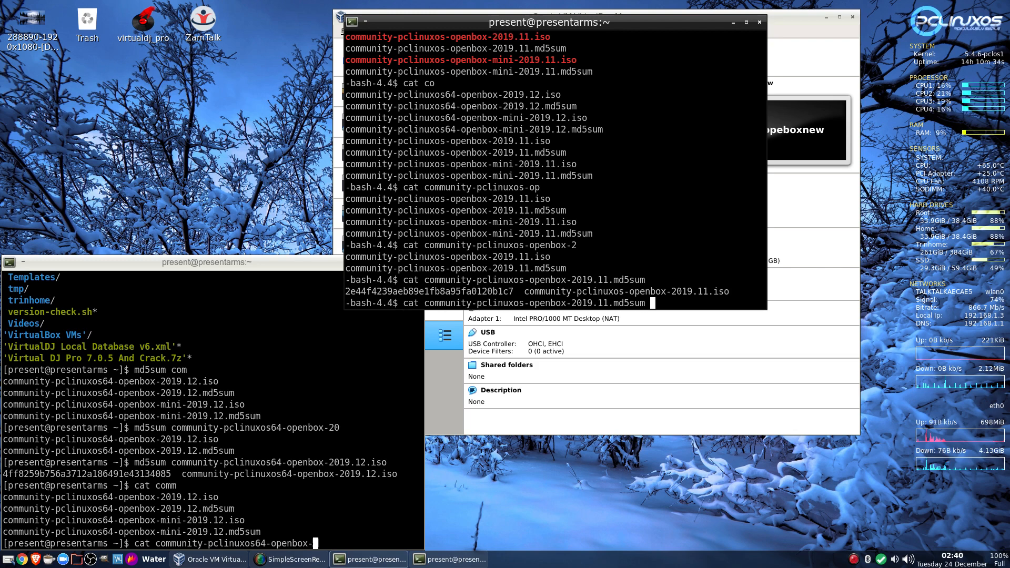
{"action": "key", "text": "Left"}
{"action": "key", "text": "Left"}
{"action": "key", "text": "Left"}
{"action": "key", "text": "Left"}
{"action": "key", "text": "Left"}
{"action": "key", "text": "Left"}
{"action": "key", "text": "Left"}
{"action": "key", "text": "Left"}
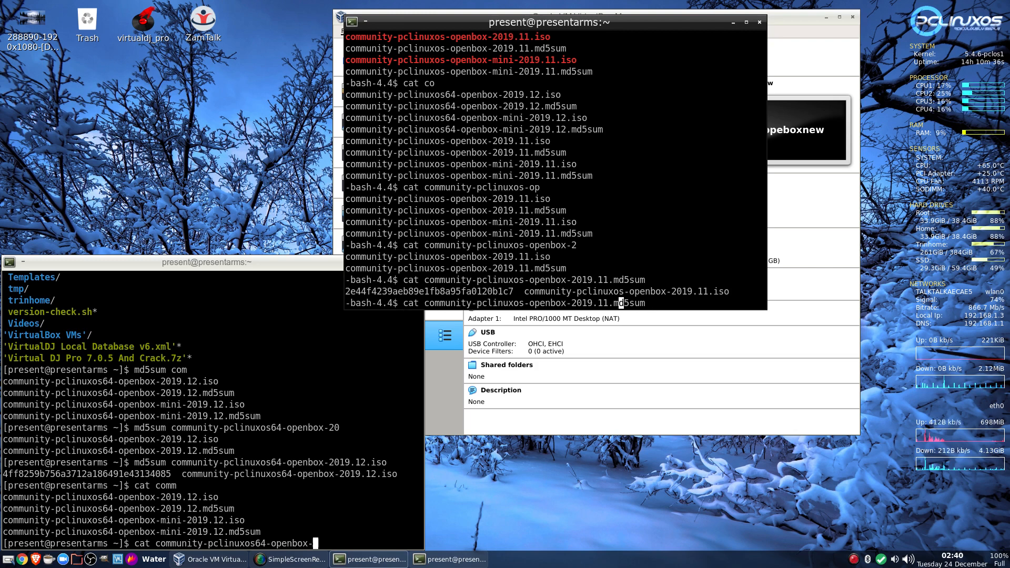
{"action": "key", "text": "Delete"}
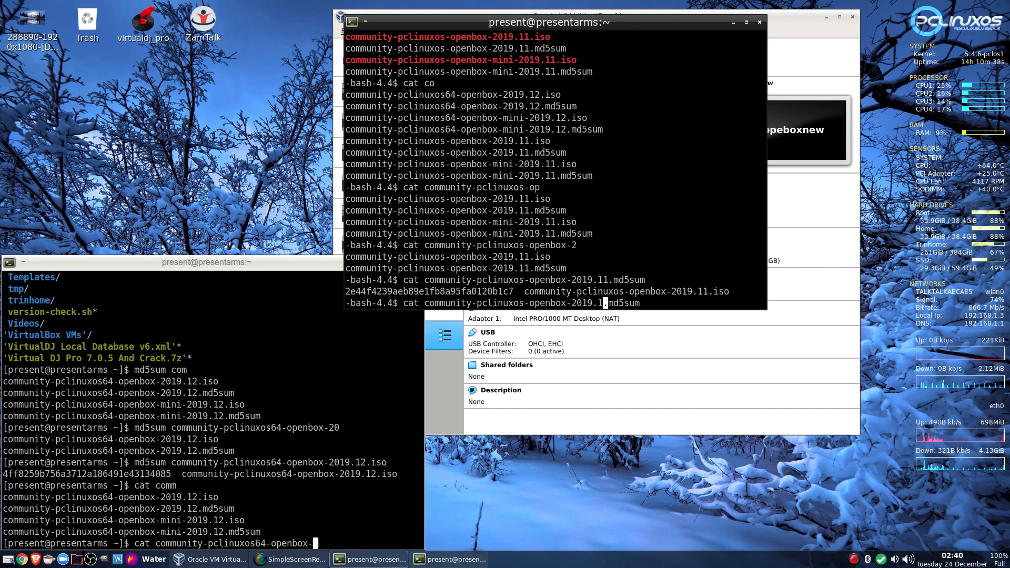
{"action": "type", "text": "2"}
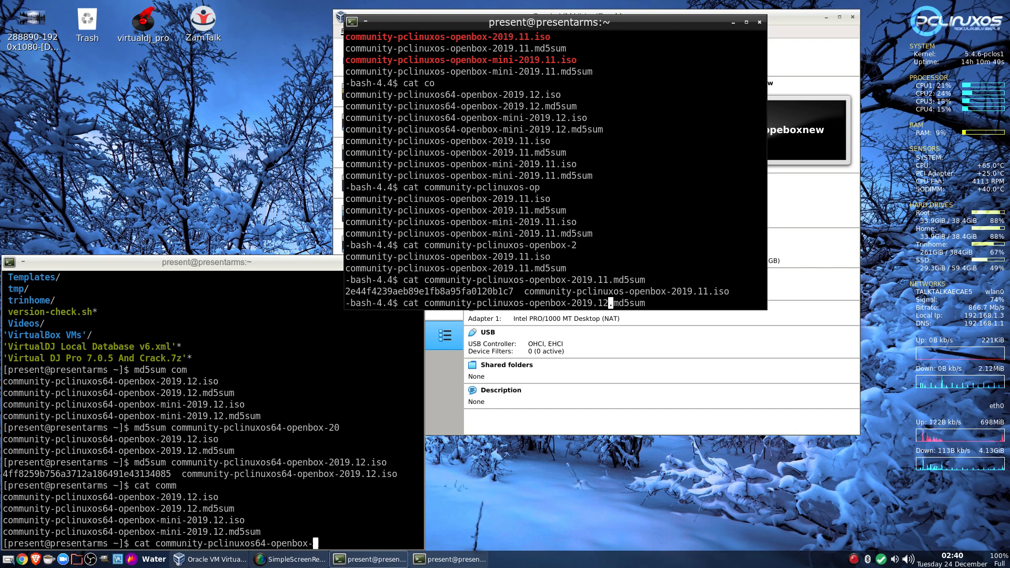
{"action": "key", "text": "Return"}
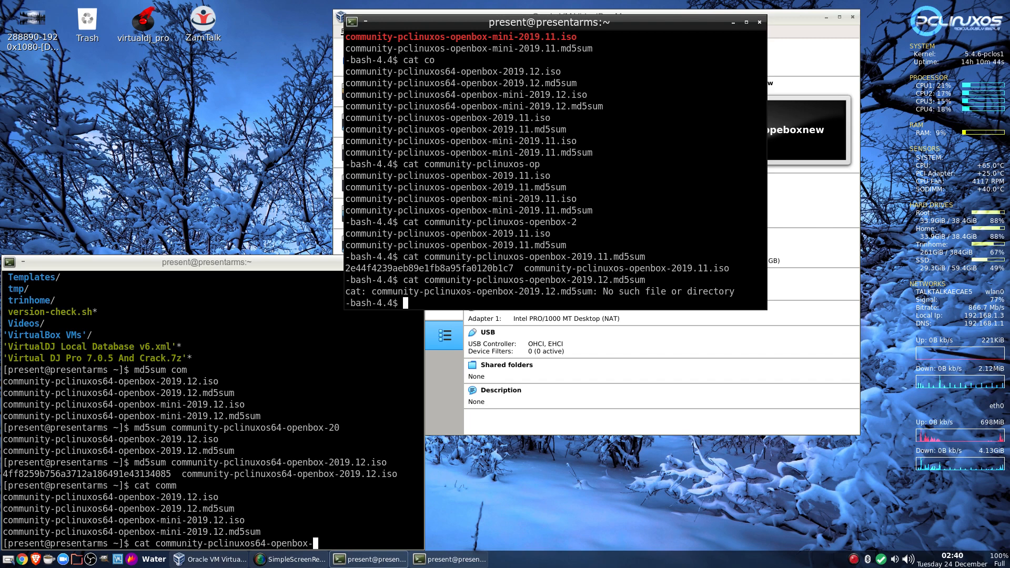
Correct the file name to community-pclinuxos64-openbox-2019.12.md5sum and display its stored checksum on the server with cat.
{"action": "key", "text": "Up"}
{"action": "key", "text": "Left"}
{"action": "key", "text": "Left"}
{"action": "key", "text": "Left"}
{"action": "key", "text": "Left"}
{"action": "key", "text": "Left"}
{"action": "key", "text": "Left"}
{"action": "key", "text": "Left"}
{"action": "key", "text": "Left"}
{"action": "key", "text": "Left"}
{"action": "key", "text": "Left"}
{"action": "key", "text": "Left"}
{"action": "key", "text": "Left"}
{"action": "key", "text": "Left"}
{"action": "key", "text": "Left"}
{"action": "key", "text": "Left"}
{"action": "key", "text": "Left"}
{"action": "key", "text": "Left"}
{"action": "key", "text": "Left"}
{"action": "key", "text": "Left"}
{"action": "key", "text": "Left"}
{"action": "key", "text": "Left"}
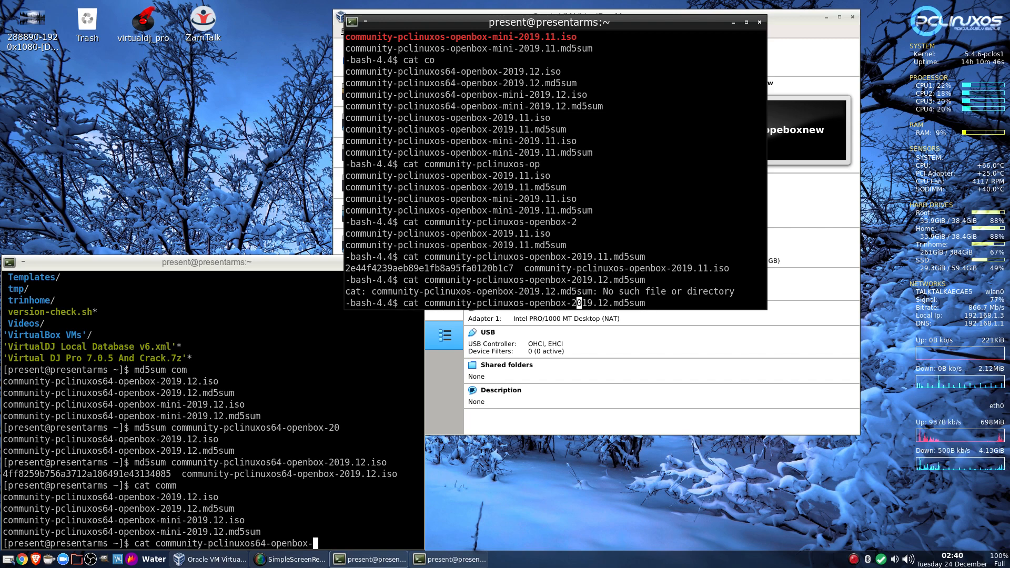
{"action": "key", "text": "Right"}
{"action": "key", "text": "Right"}
{"action": "key", "text": "Right"}
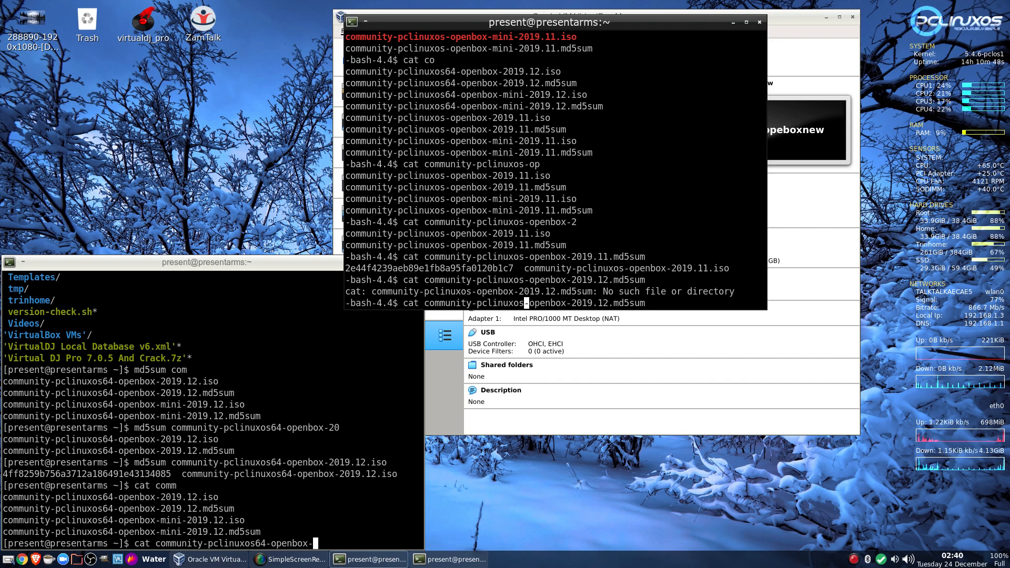
{"action": "type", "text": "64"}
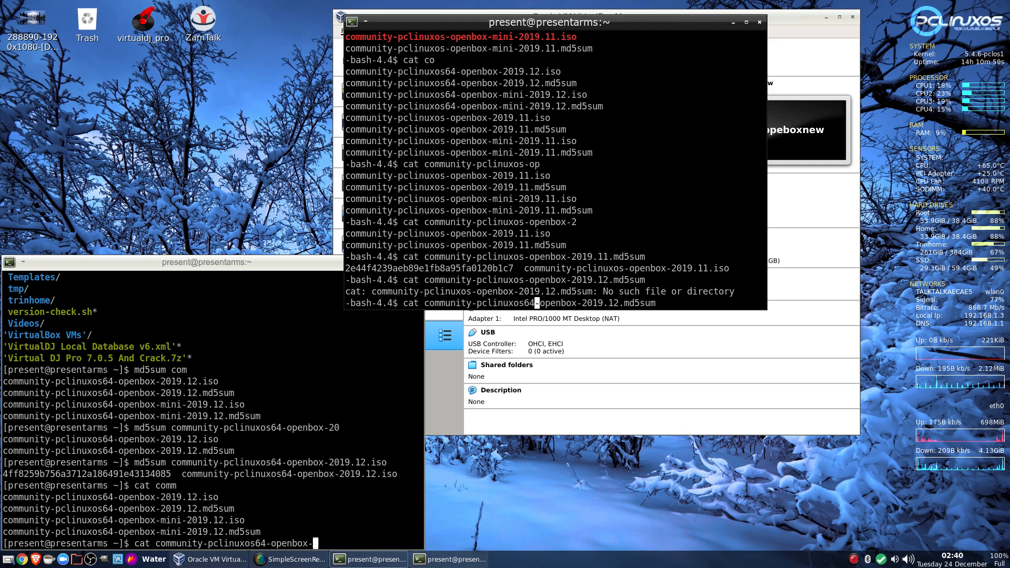
{"action": "key", "text": "Return"}
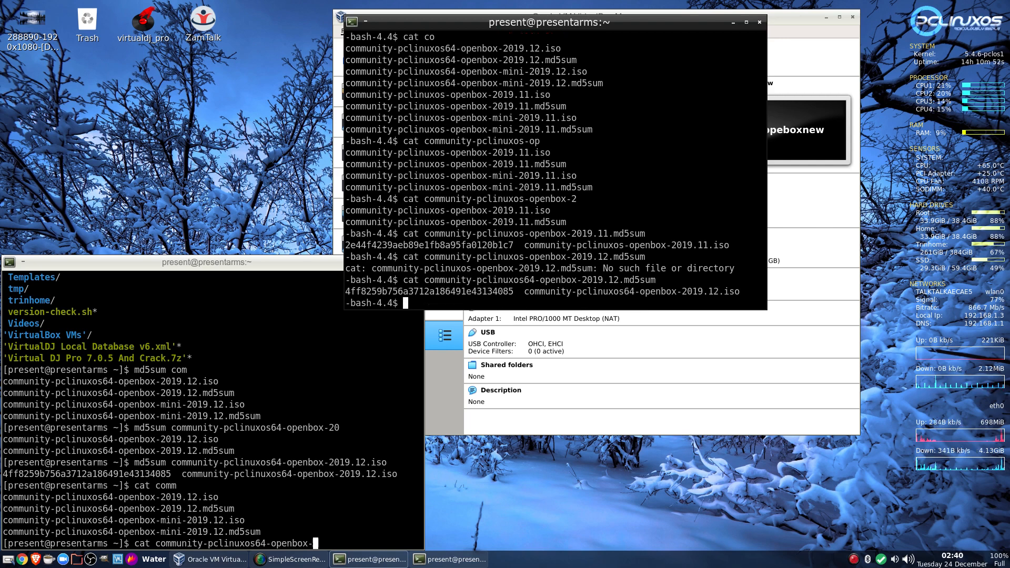
Highlight the locally computed 2019.12 ISO checksum and the server's stored checksum to compare them.
{"action": "left_click", "coordinate": [270, 414]}
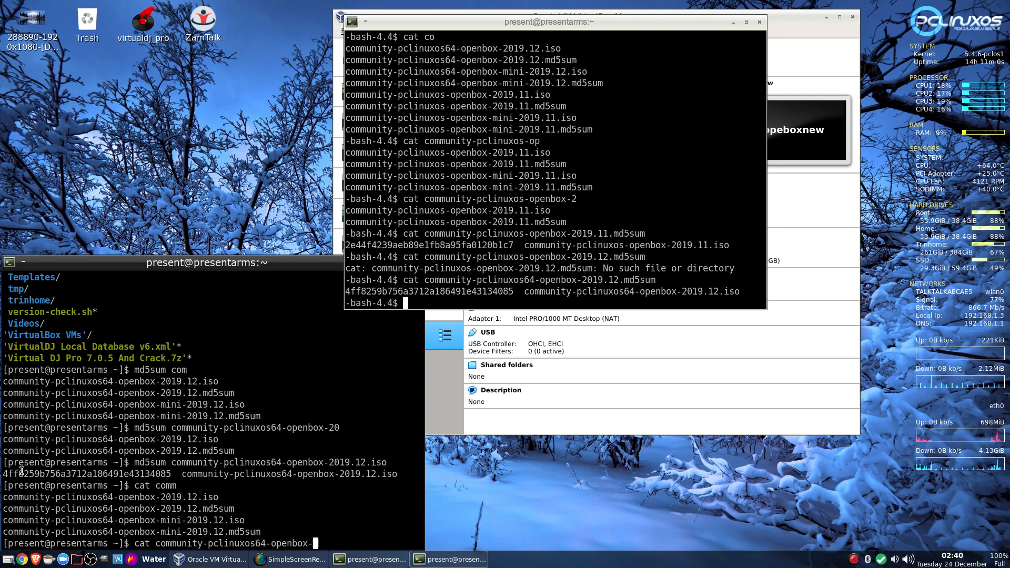
{"action": "left_click_drag", "start_coordinate": [7, 474], "coordinate": [171, 474]}
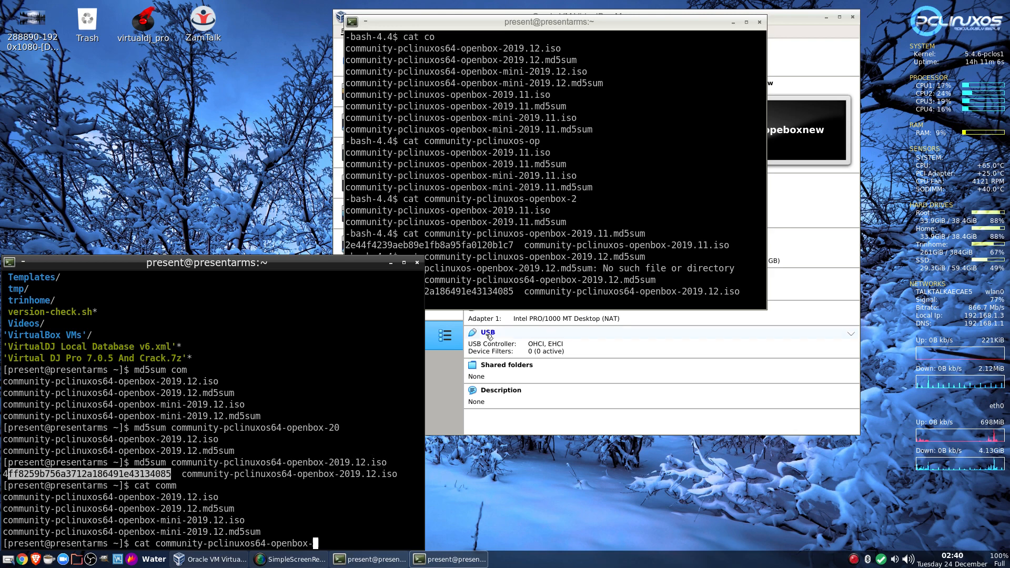
{"action": "left_click_drag", "start_coordinate": [515, 291], "coordinate": [345, 293]}
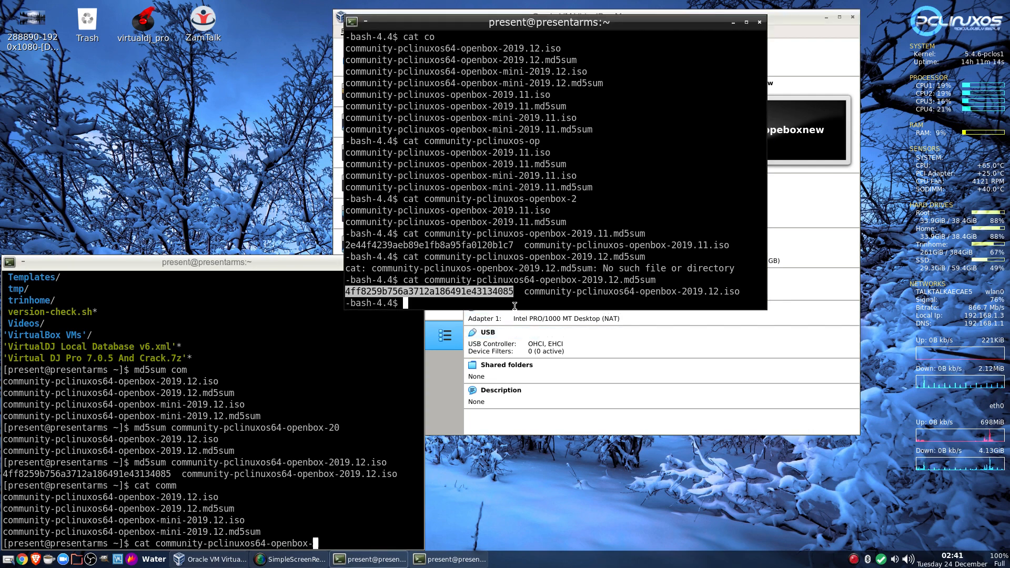
Close the local terminal, and exit both the server session and its terminal.
{"action": "left_click", "coordinate": [244, 263]}
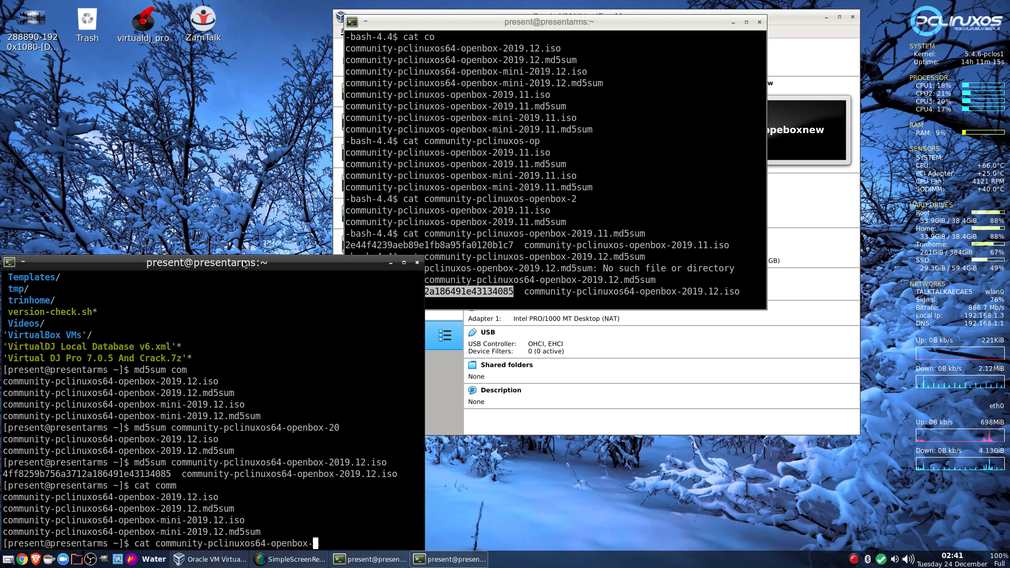
{"action": "left_click", "coordinate": [417, 262]}
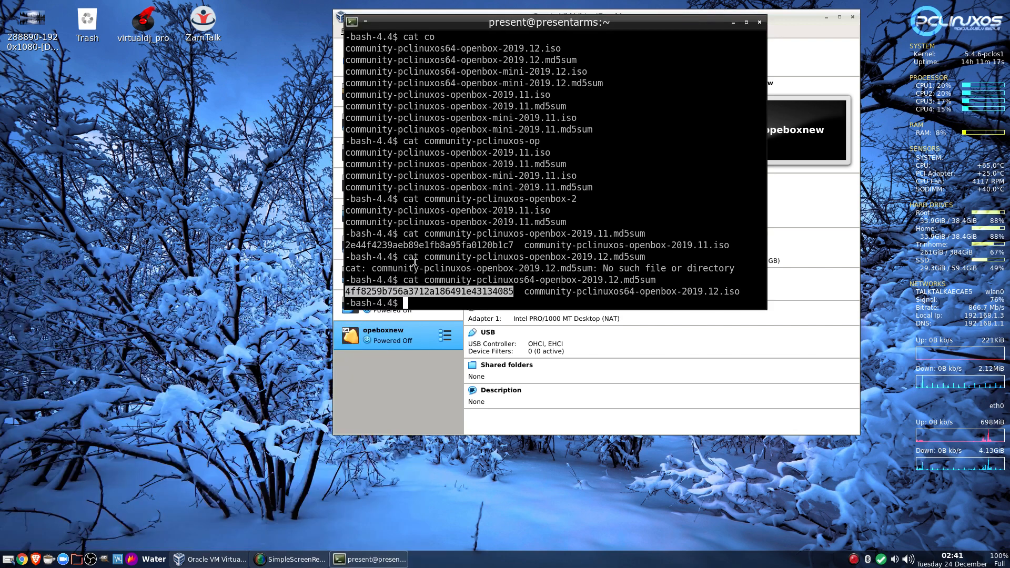
{"action": "left_click", "coordinate": [493, 302]}
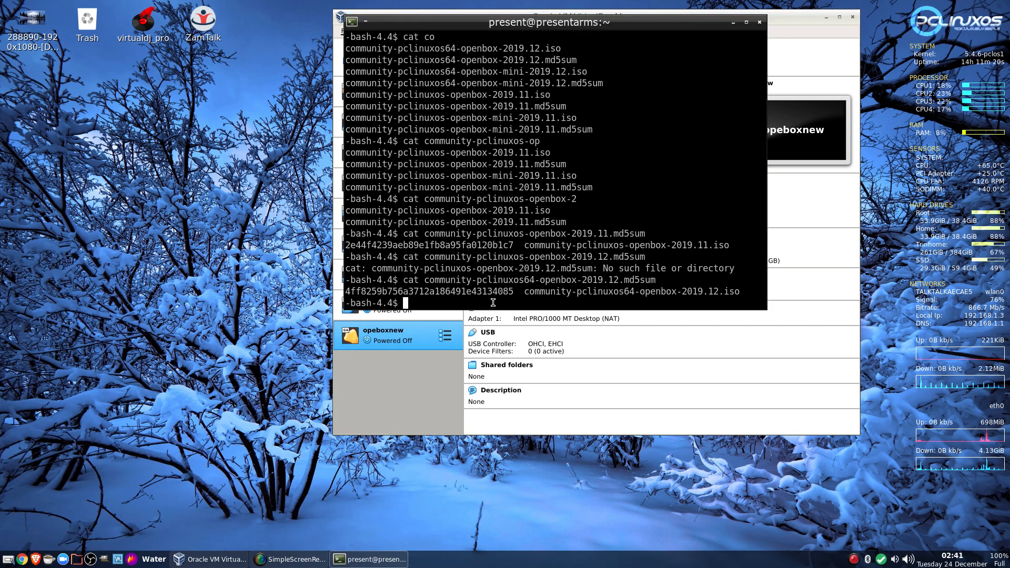
{"action": "type", "text": "exit"}
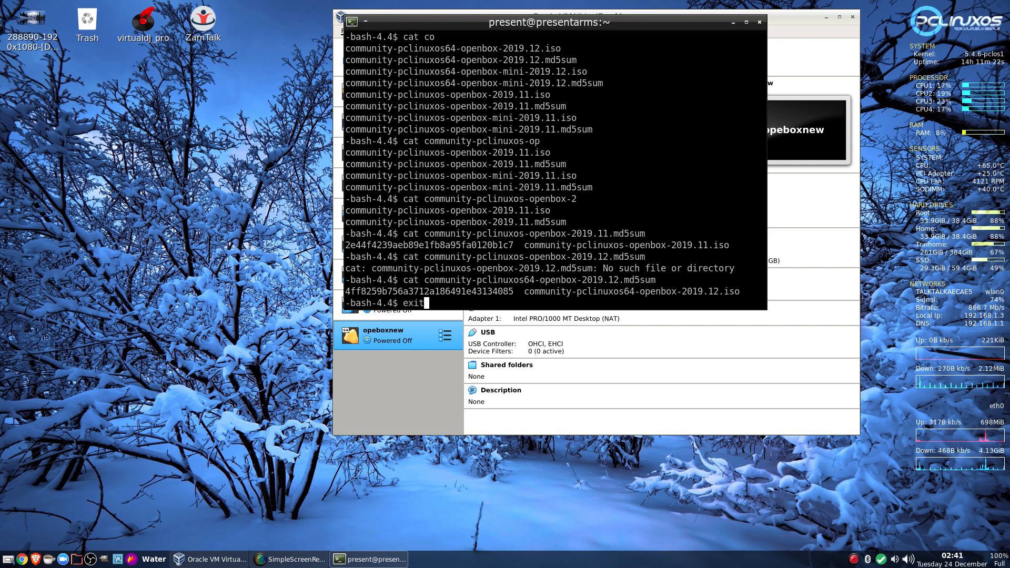
{"action": "key", "text": "Return"}
{"action": "type", "text": "ex"}
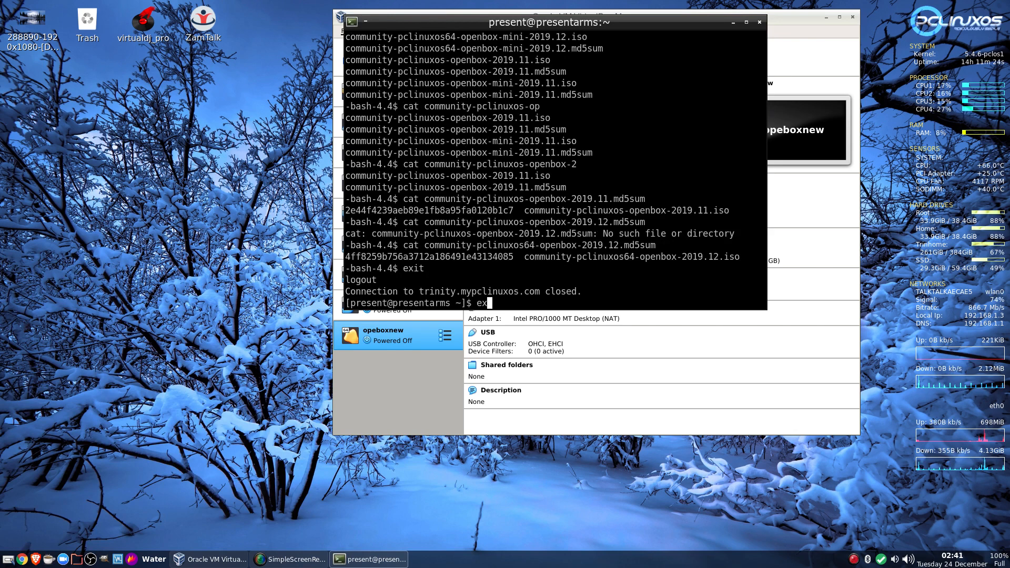
{"action": "type", "text": "it"}
{"action": "key", "text": "Return"}
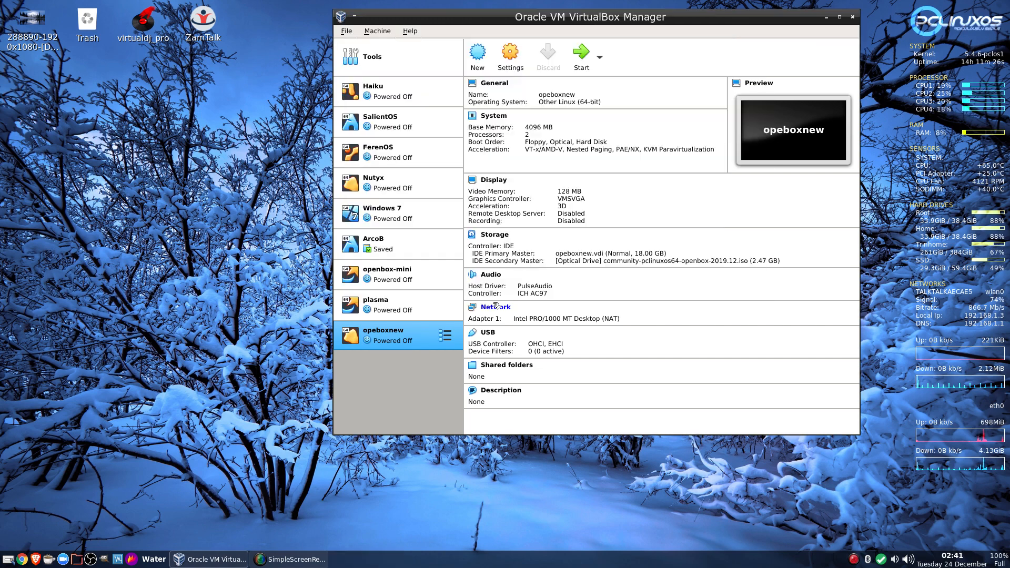
Check that community-pclinuxos64-openbox-2019.12.iso is attached to the optical drive, start the opeboxnew machine, and reposition its window.
{"action": "left_click", "coordinate": [600, 260]}
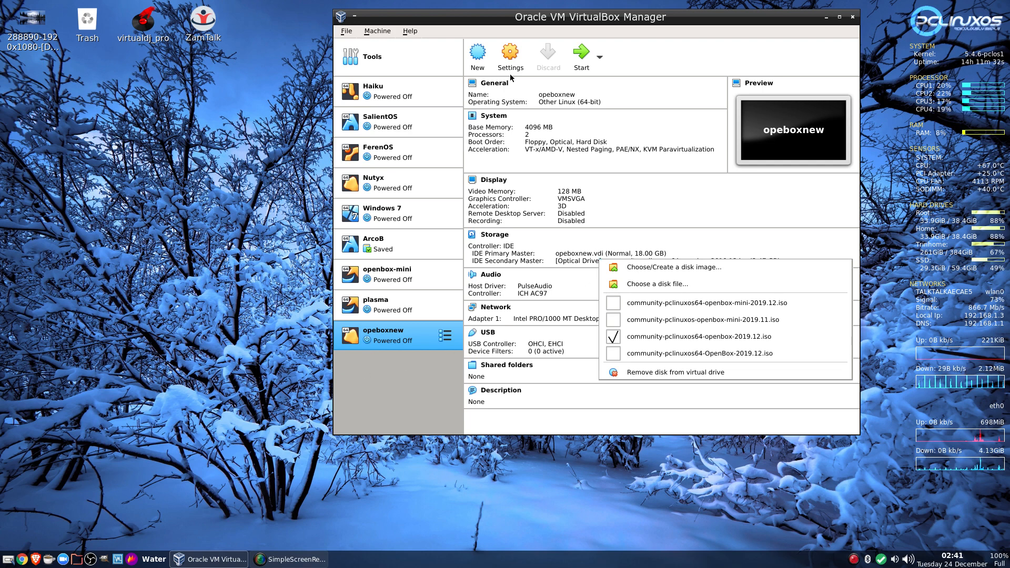
{"action": "left_click", "coordinate": [579, 51]}
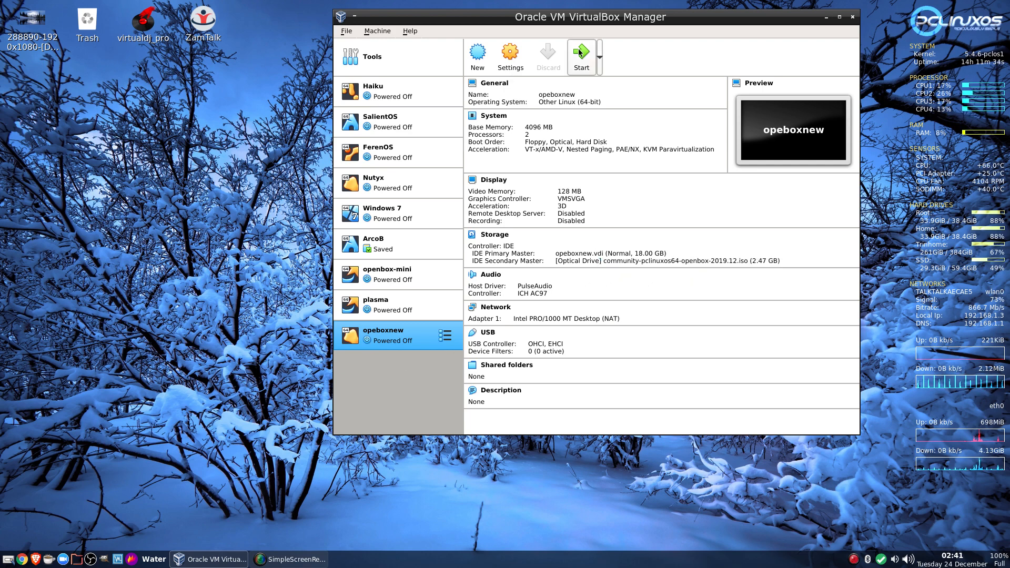
{"action": "left_click", "coordinate": [580, 51]}
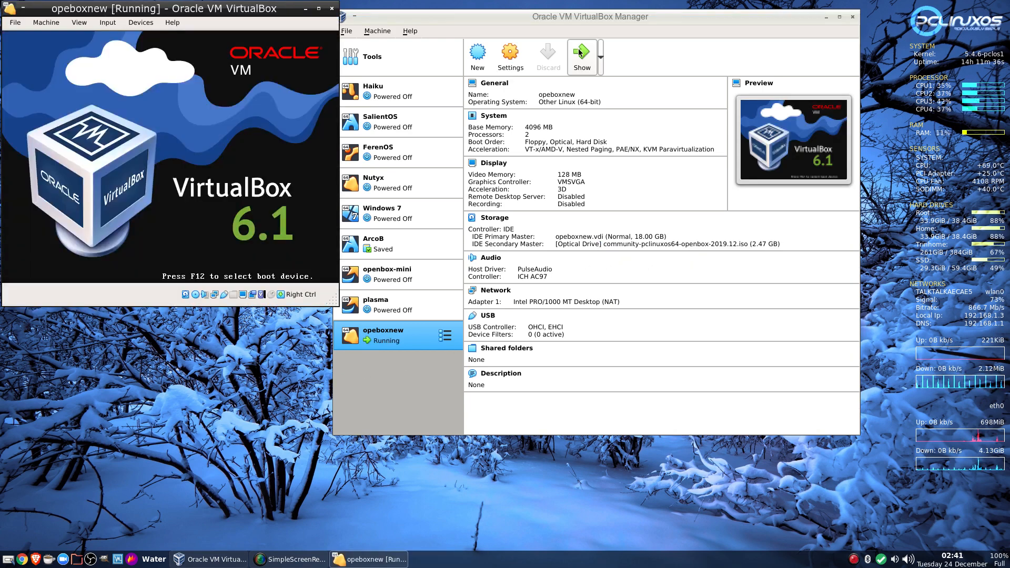
{"action": "left_click_drag", "start_coordinate": [246, 13], "coordinate": [396, 30]}
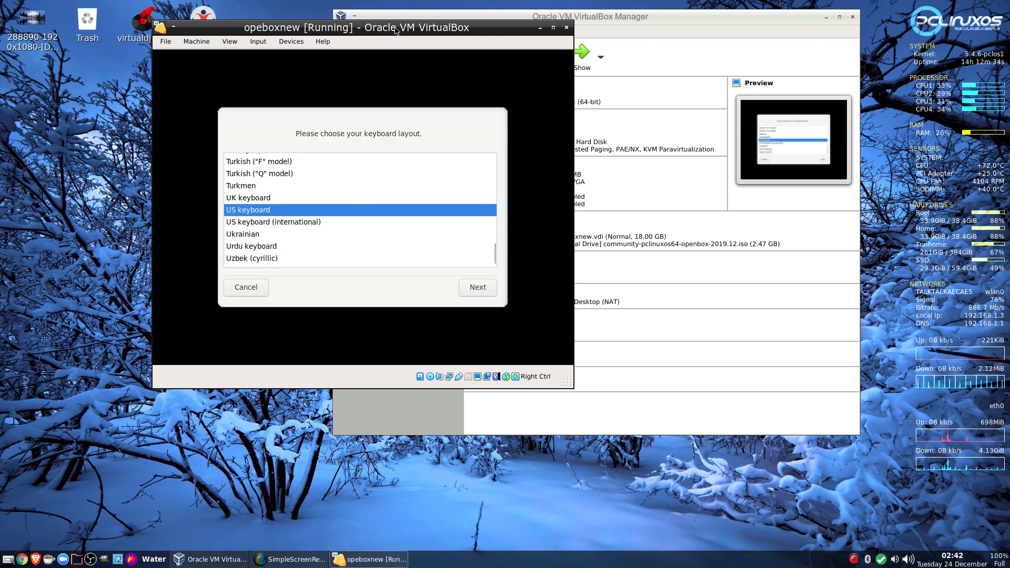
Choose the UK keyboard layout for the live session, launch the PCLinuxOS installer and proceed past its welcome page.
{"action": "key", "text": "Up"}
{"action": "key", "text": "Return"}
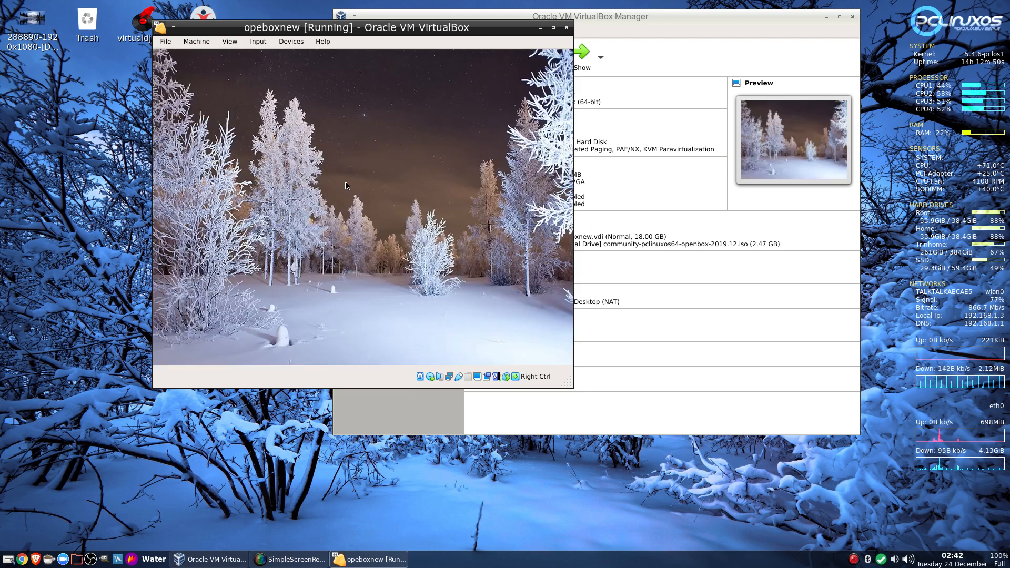
{"action": "double_click", "coordinate": [378, 92]}
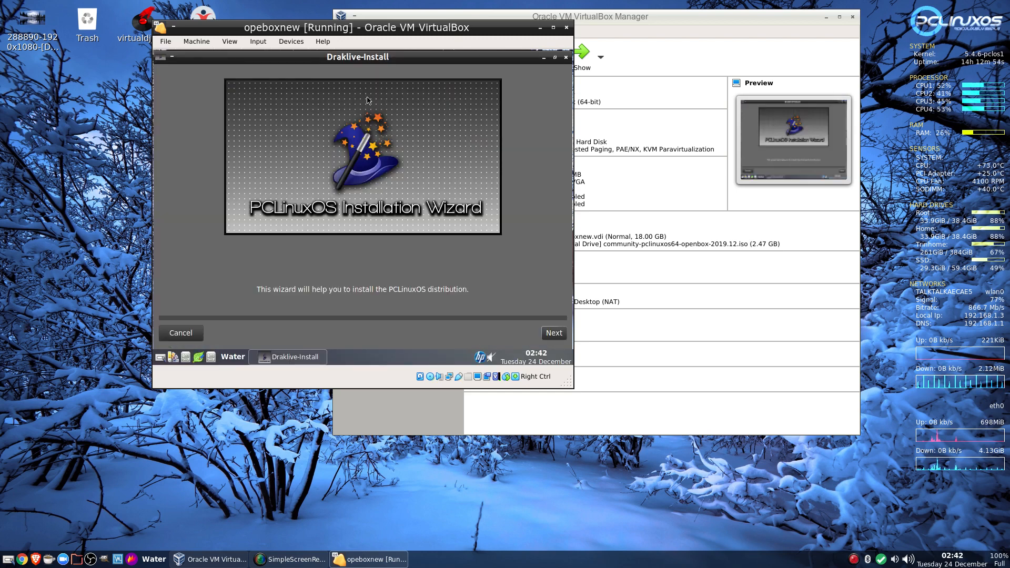
{"action": "left_click", "coordinate": [554, 333]}
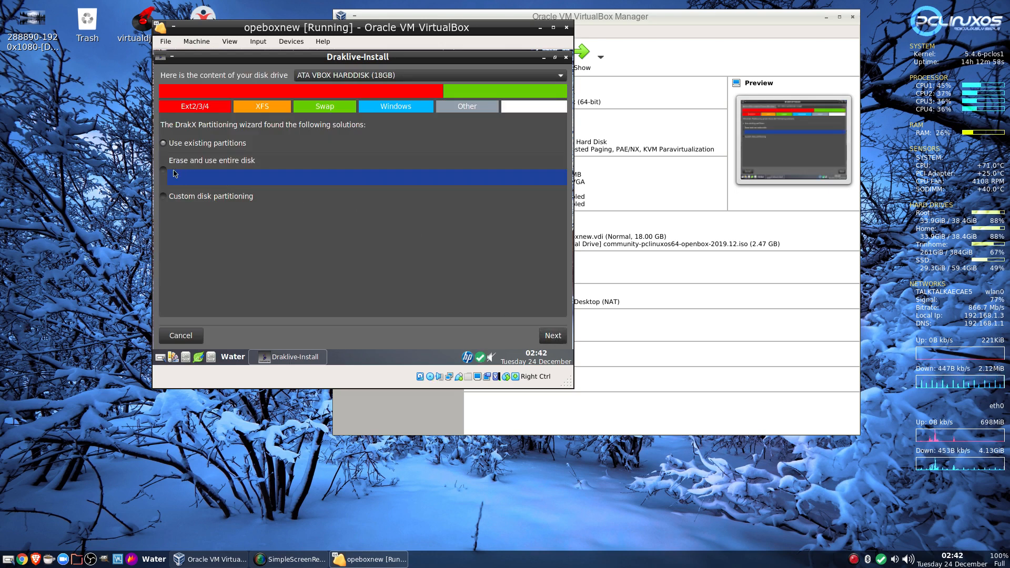
Erase and format the entire disk for the installation, and accept GRUB2 with graphical menu on /dev/sda as the bootloader.
{"action": "left_click", "coordinate": [226, 183]}
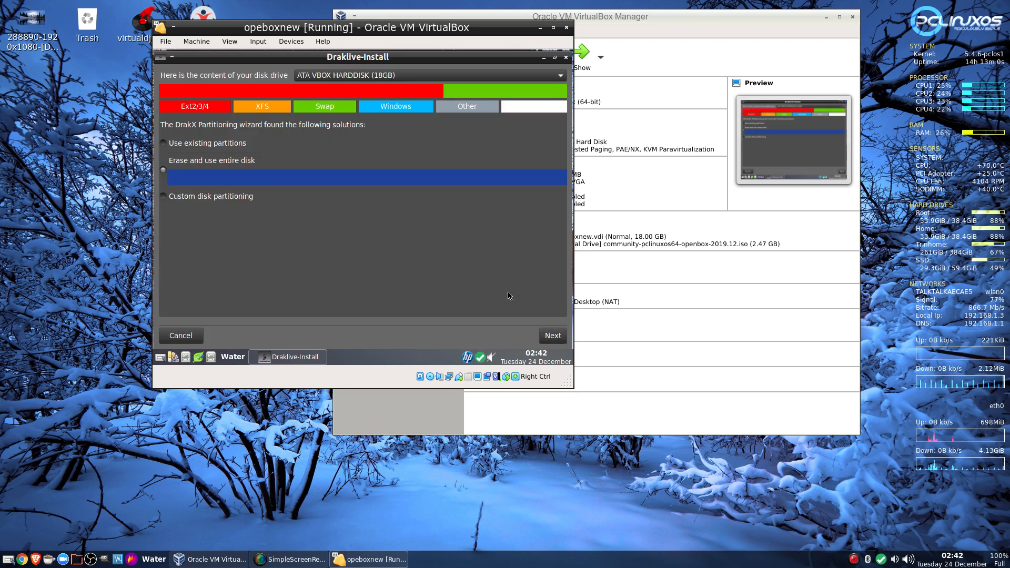
{"action": "left_click", "coordinate": [551, 337]}
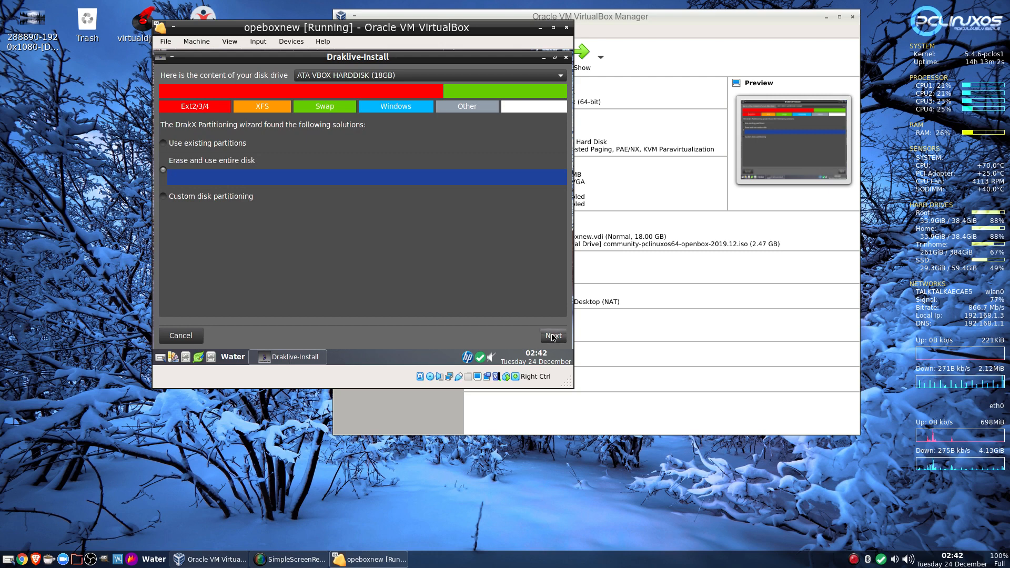
{"action": "left_click", "coordinate": [552, 335]}
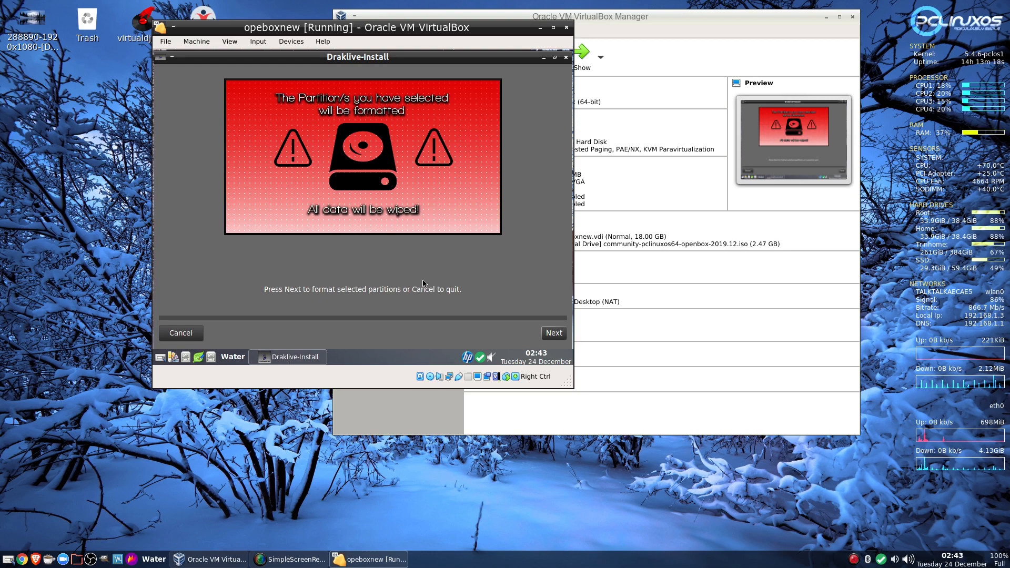
{"action": "left_click", "coordinate": [559, 335]}
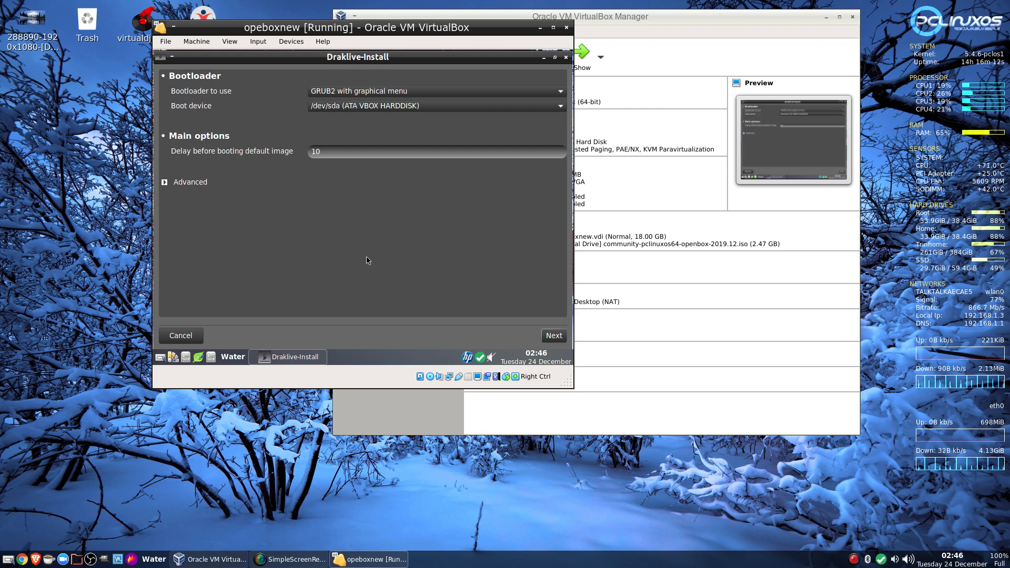
{"action": "left_click", "coordinate": [550, 337]}
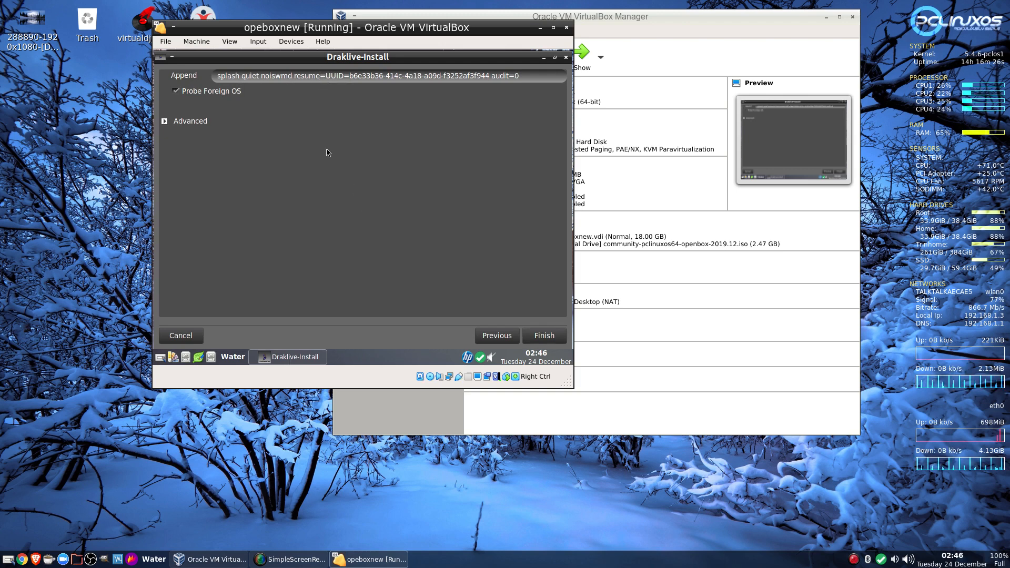
Examine the kernel boot options in the bootloader's Append line from start to end.
{"action": "key", "text": "Left"}
{"action": "key", "text": "Left"}
{"action": "key", "text": "Left"}
{"action": "key", "text": "Home"}
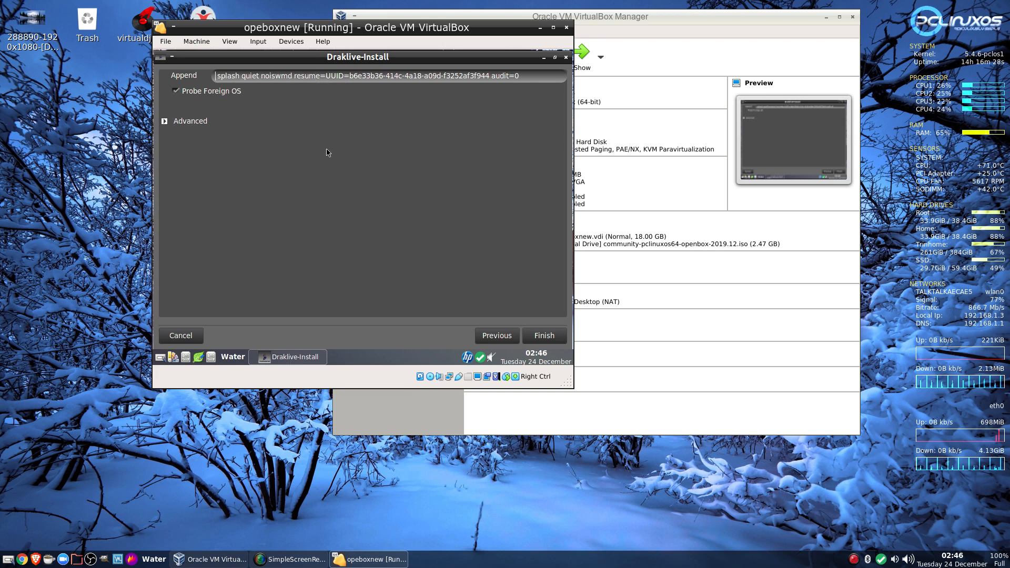
{"action": "key", "text": "Right"}
{"action": "key", "text": "Right"}
{"action": "key", "text": "Right"}
{"action": "key", "text": "Right"}
{"action": "key", "text": "Right"}
{"action": "key", "text": "Right"}
{"action": "key", "text": "Right"}
{"action": "key", "text": "Right"}
{"action": "key", "text": "Right"}
{"action": "key", "text": "Right"}
{"action": "key", "text": "Right"}
{"action": "key", "text": "Right"}
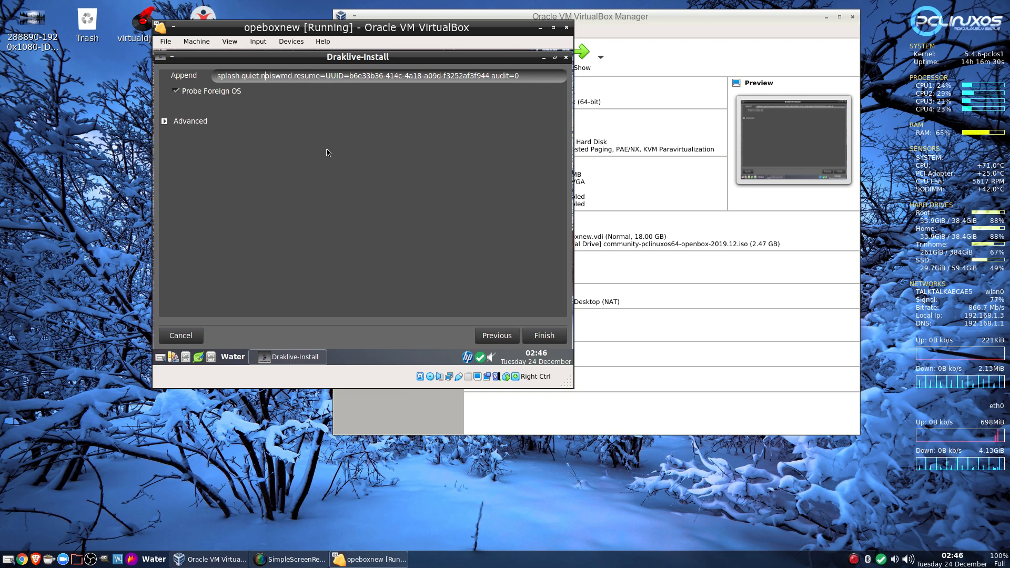
{"action": "key", "text": "Right"}
{"action": "key", "text": "Right"}
{"action": "key", "text": "Right"}
{"action": "key", "text": "Right"}
{"action": "key", "text": "Right"}
{"action": "key", "text": "Right"}
{"action": "key", "text": "Right"}
{"action": "key", "text": "Right"}
{"action": "key", "text": "Right"}
{"action": "key", "text": "Right"}
{"action": "key", "text": "Right"}
{"action": "key", "text": "Right"}
{"action": "key", "text": "Right"}
{"action": "key", "text": "Right"}
{"action": "key", "text": "Right"}
{"action": "key", "text": "Right"}
{"action": "key", "text": "Right"}
{"action": "key", "text": "Right"}
{"action": "key", "text": "Right"}
{"action": "key", "text": "Right"}
{"action": "key", "text": "Right"}
{"action": "key", "text": "Right"}
{"action": "key", "text": "Right"}
{"action": "key", "text": "Right"}
{"action": "key", "text": "Right"}
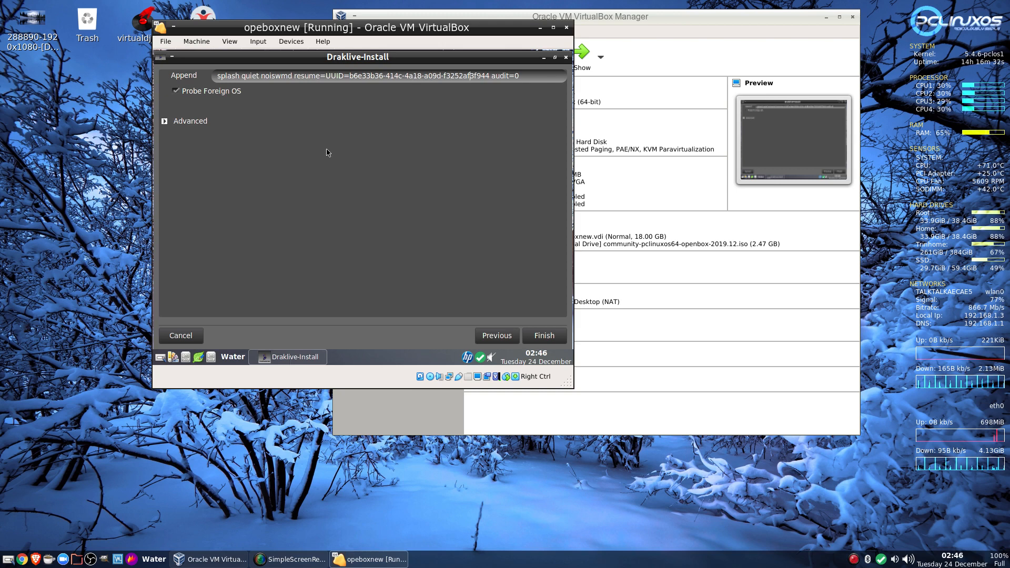
{"action": "key", "text": "Right"}
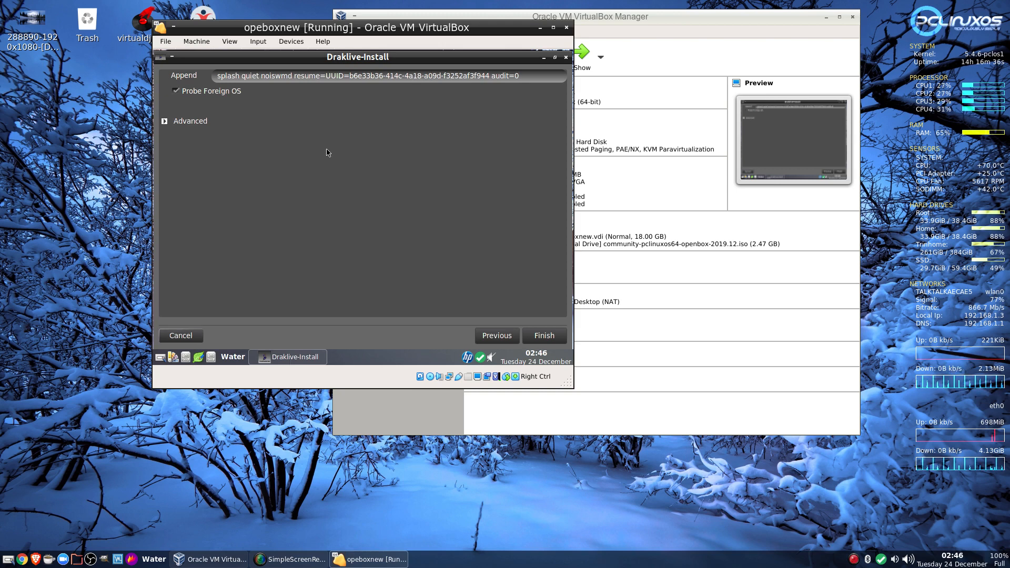
Disable Probe Foreign OS, write the bootloader configuration, and finish the installation wizard.
{"action": "left_click", "coordinate": [178, 90]}
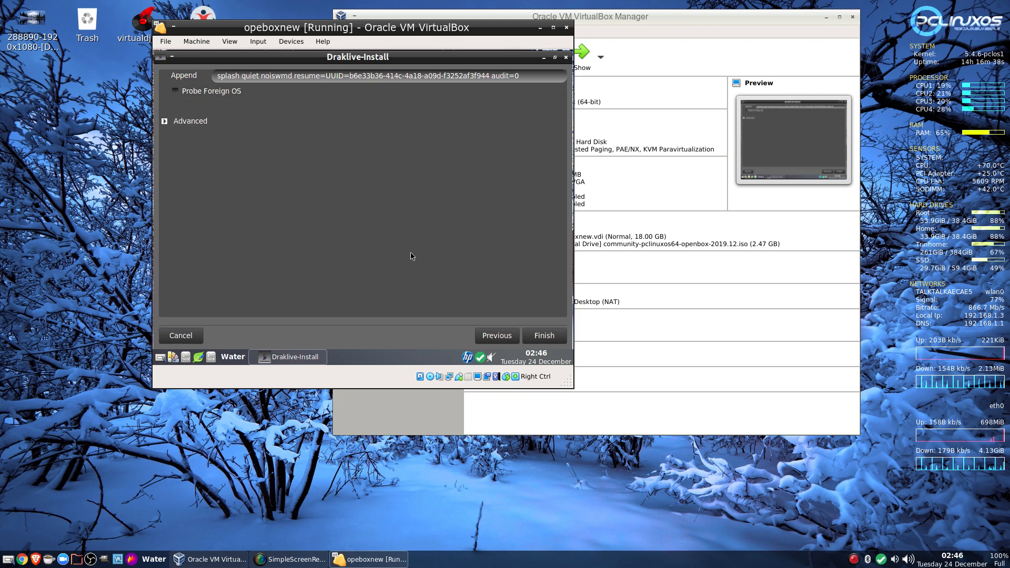
{"action": "left_click", "coordinate": [545, 340]}
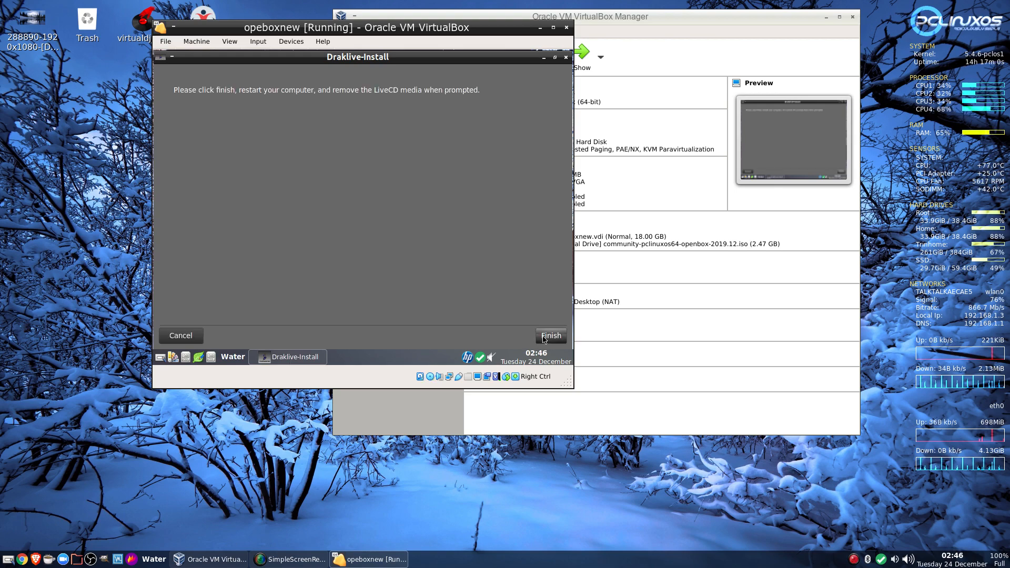
{"action": "left_click", "coordinate": [545, 340]}
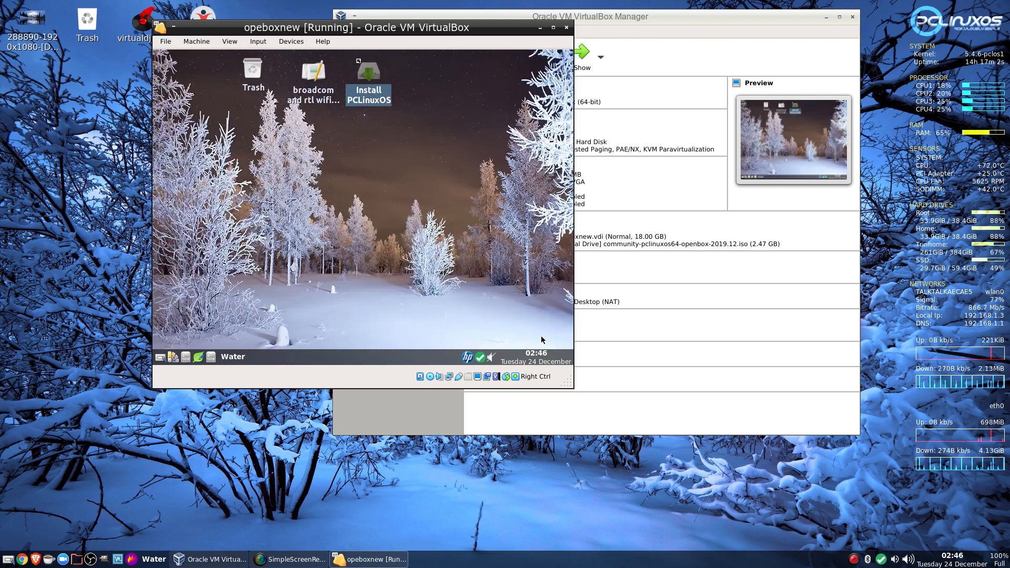
Reboot the live session, confirm the LiveCD removal, and boot the newly installed system.
{"action": "right_click", "coordinate": [340, 173]}
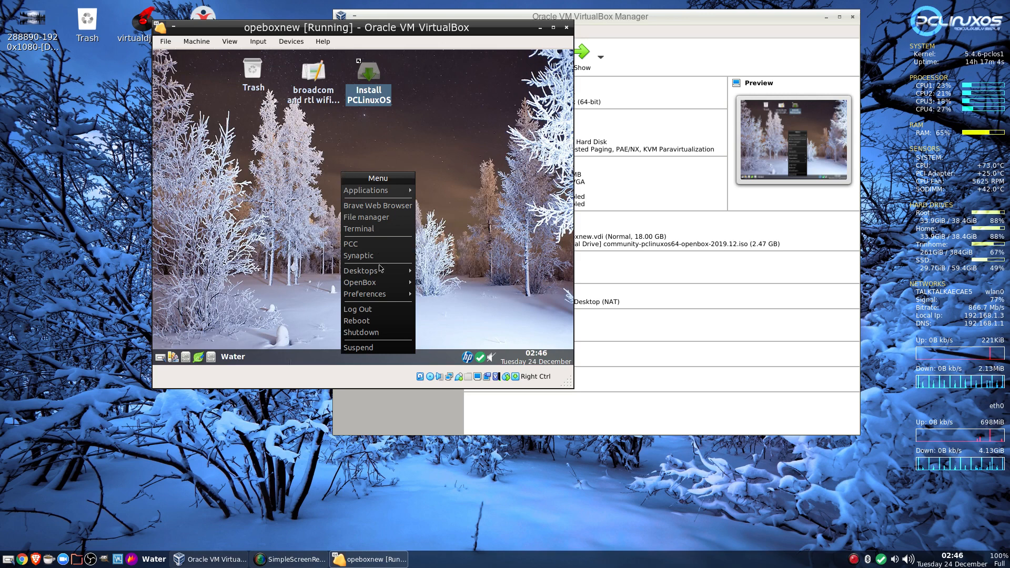
{"action": "left_click", "coordinate": [382, 321]}
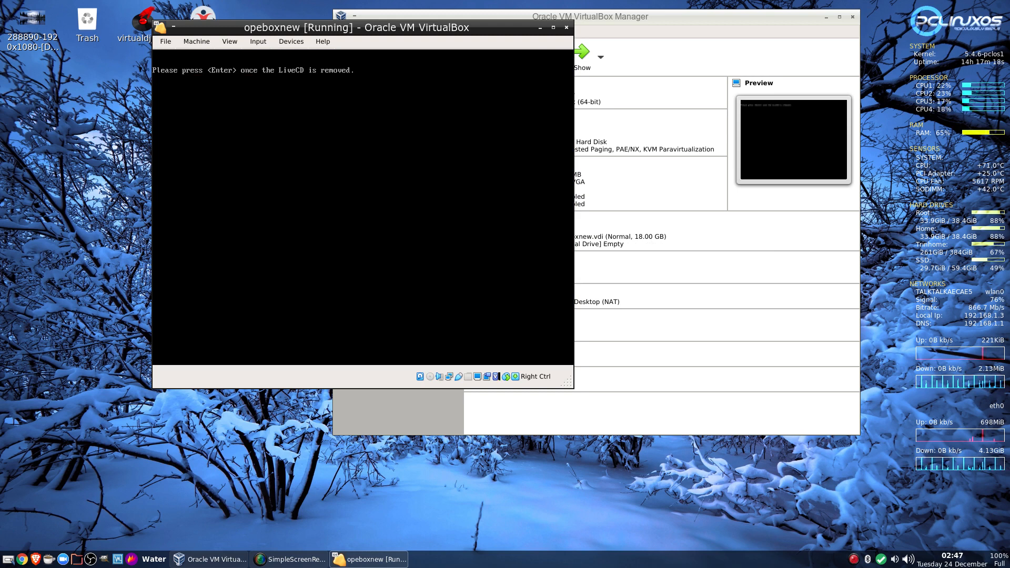
{"action": "key", "text": "Return"}
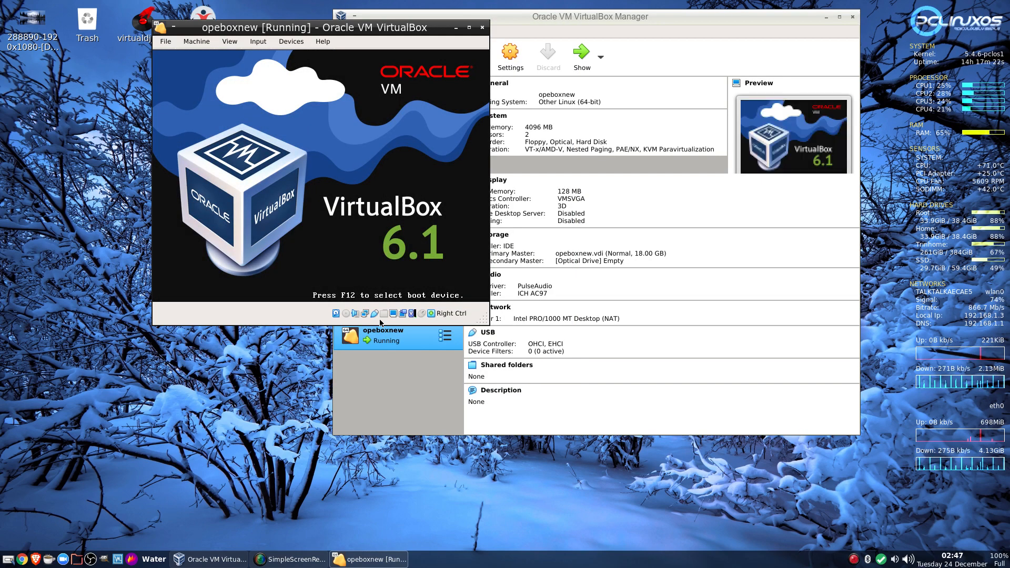
{"action": "key", "text": "Return"}
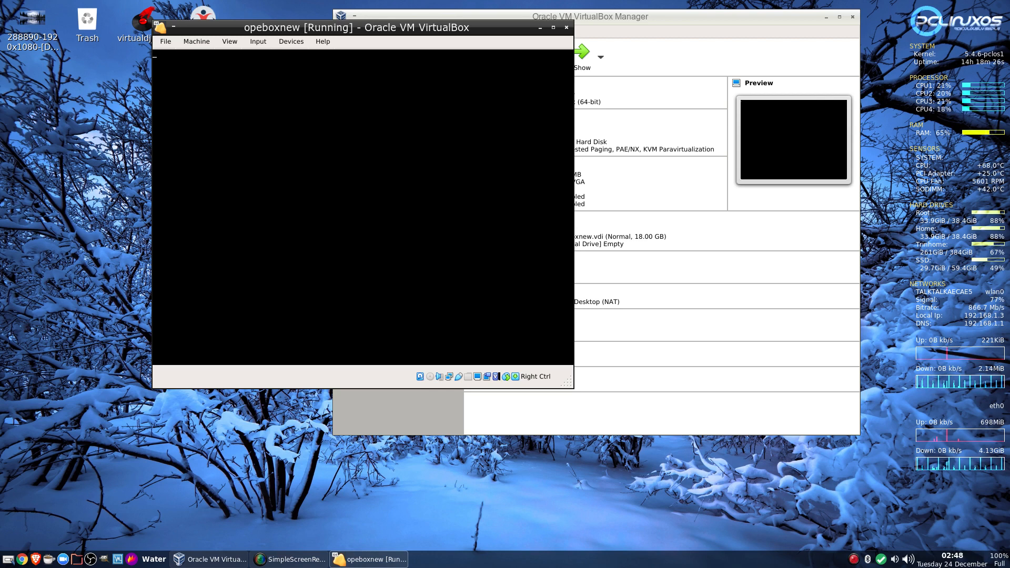
Move the VirtualBox Manager window aside and bring the opeboxnew machine window back to the front.
{"action": "left_click", "coordinate": [654, 96]}
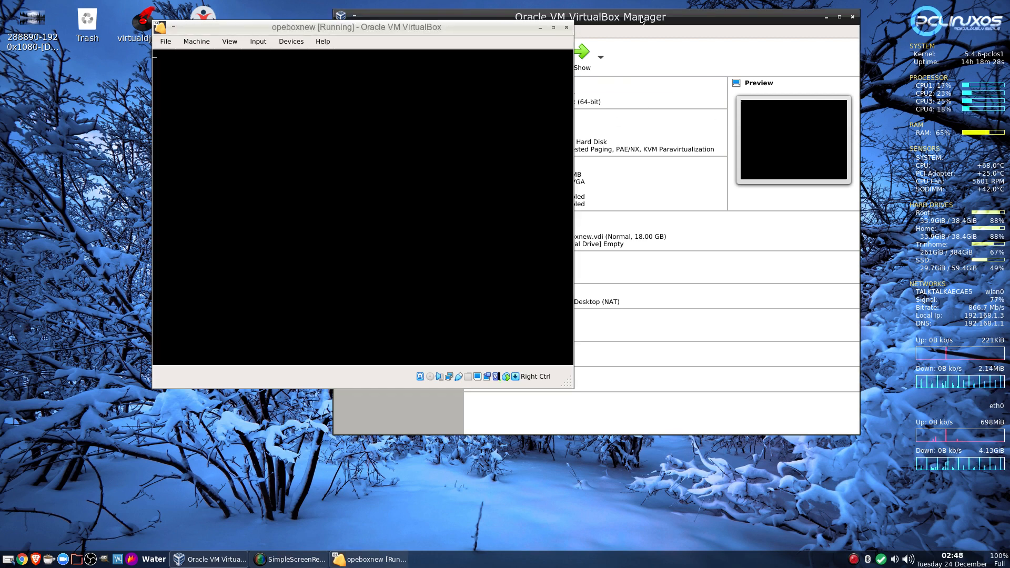
{"action": "mouse_move", "coordinate": [619, 22]}
{"action": "left_mouse_down"}
{"action": "mouse_move", "coordinate": [764, 31]}
{"action": "mouse_move", "coordinate": [729, 27]}
{"action": "left_mouse_up"}
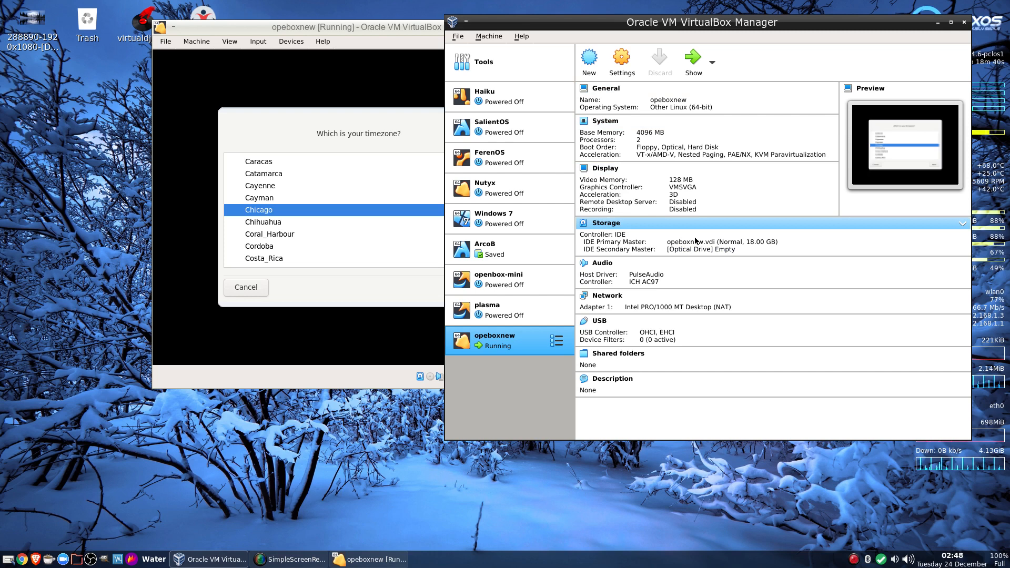
{"action": "left_click", "coordinate": [334, 291]}
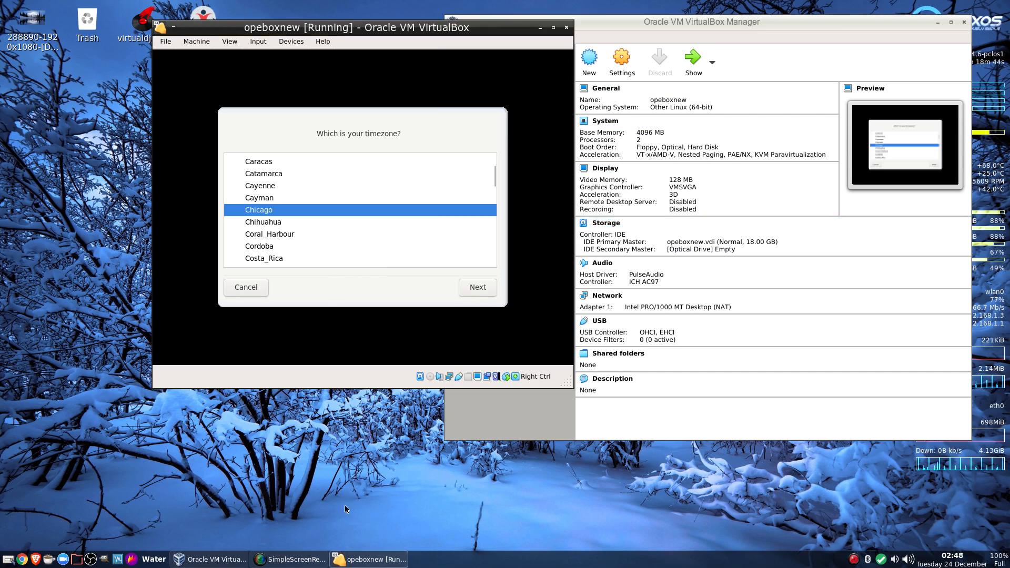
Set the time zone to London under Europe and keep the hardware clock set to local time.
{"action": "left_click", "coordinate": [340, 197]}
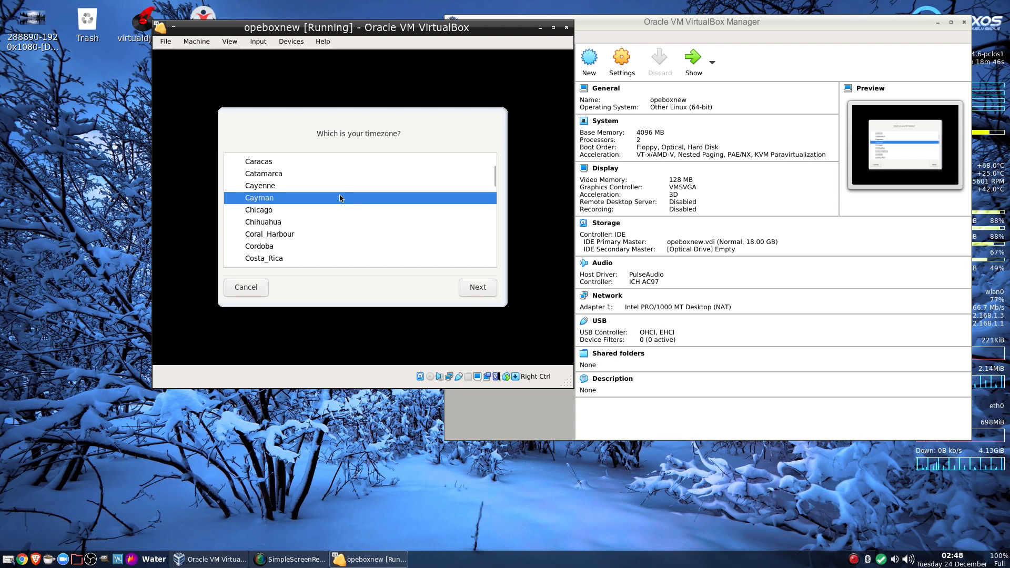
{"action": "scroll", "coordinate": [340, 198], "scroll_direction": "down", "scroll_amount": 5}
{"action": "scroll", "coordinate": [340, 198], "scroll_direction": "down", "scroll_amount": 15}
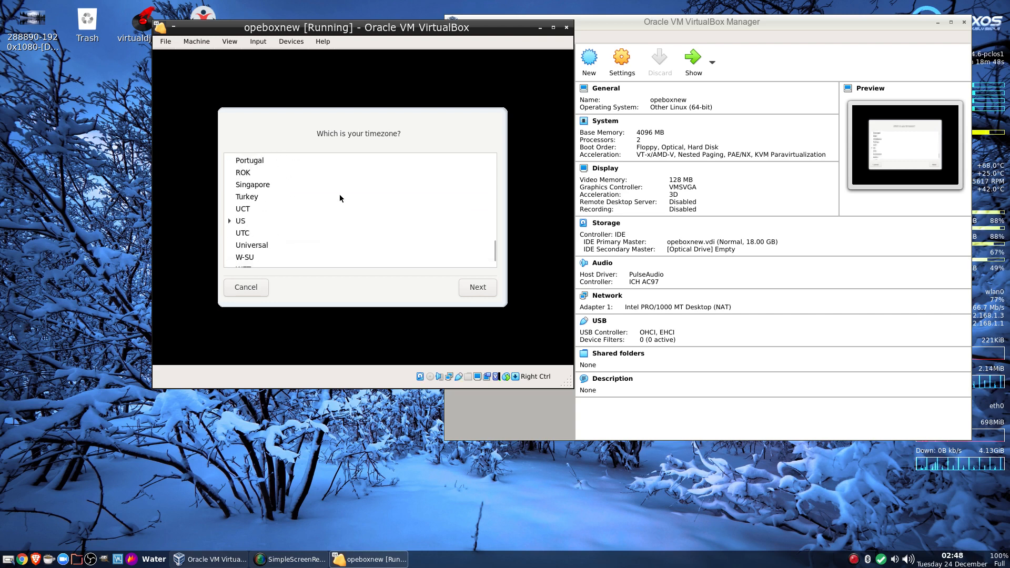
{"action": "scroll", "coordinate": [340, 197], "scroll_direction": "up", "scroll_amount": 6}
{"action": "scroll", "coordinate": [340, 196], "scroll_direction": "up", "scroll_amount": 5}
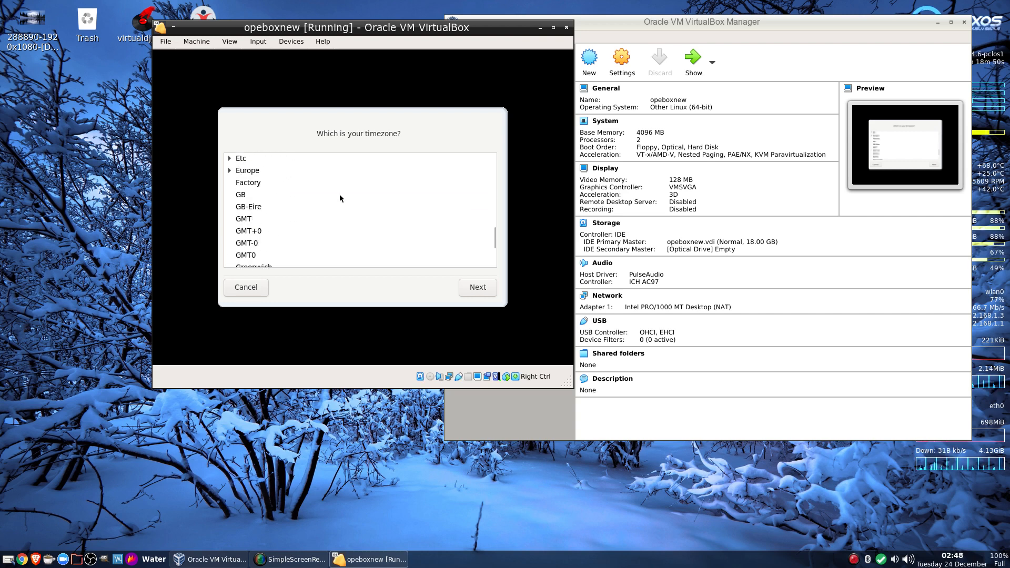
{"action": "left_click", "coordinate": [229, 171]}
{"action": "scroll", "coordinate": [300, 195], "scroll_direction": "down", "scroll_amount": 10}
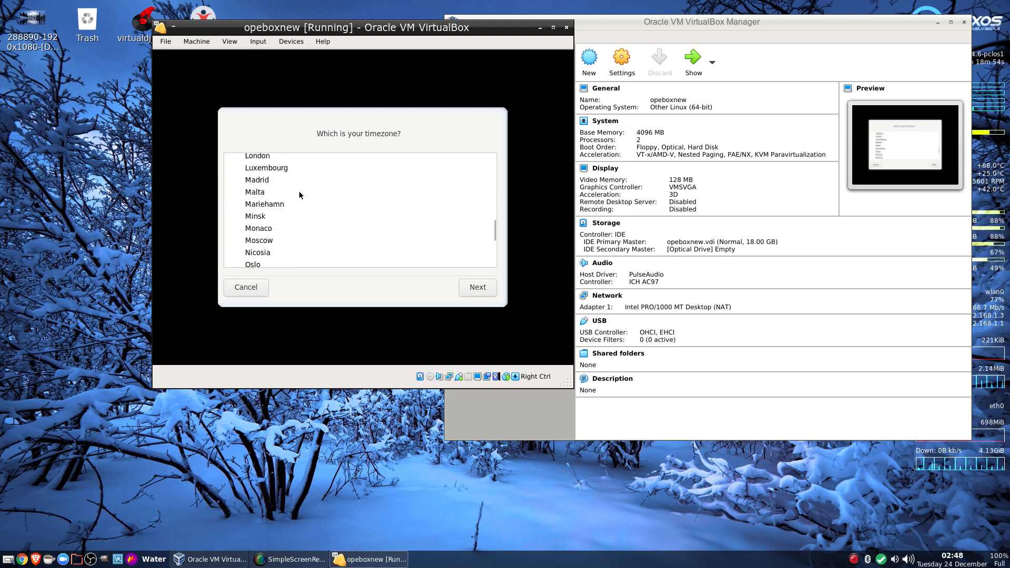
{"action": "scroll", "coordinate": [299, 195], "scroll_direction": "down", "scroll_amount": 2}
{"action": "scroll", "coordinate": [298, 195], "scroll_direction": "up", "scroll_amount": 5}
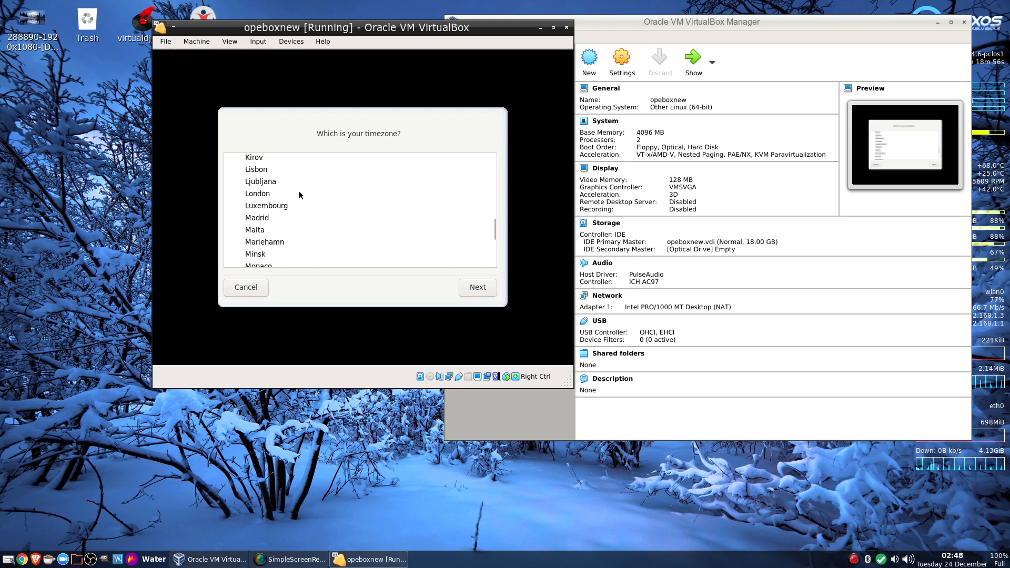
{"action": "left_click", "coordinate": [260, 194]}
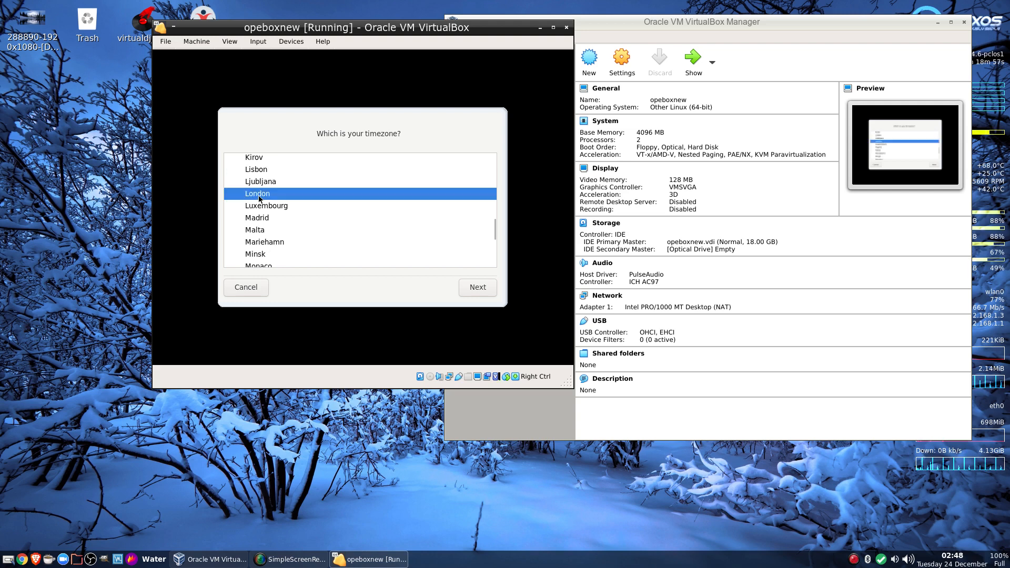
{"action": "left_click", "coordinate": [479, 288]}
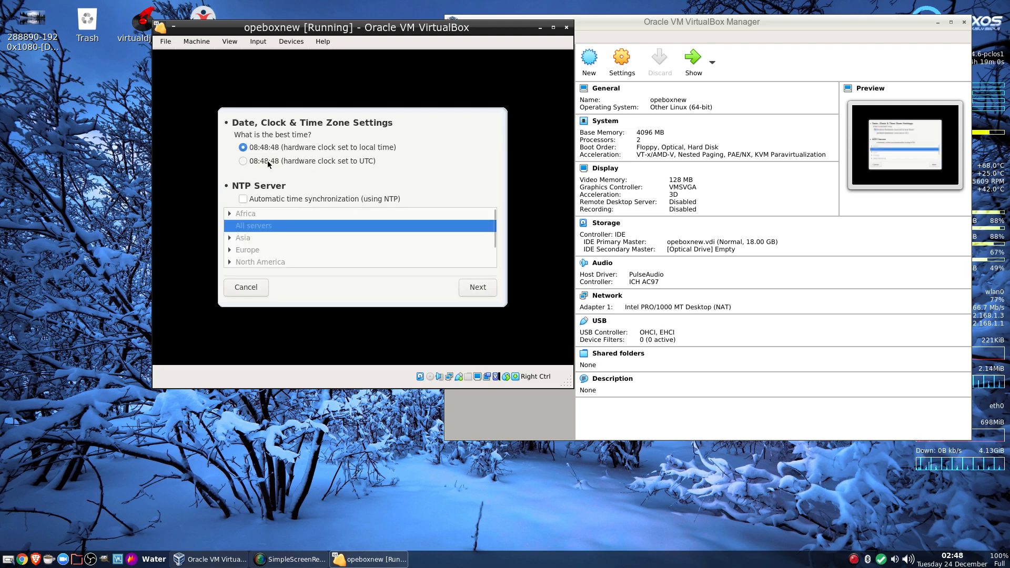
{"action": "left_click", "coordinate": [472, 292]}
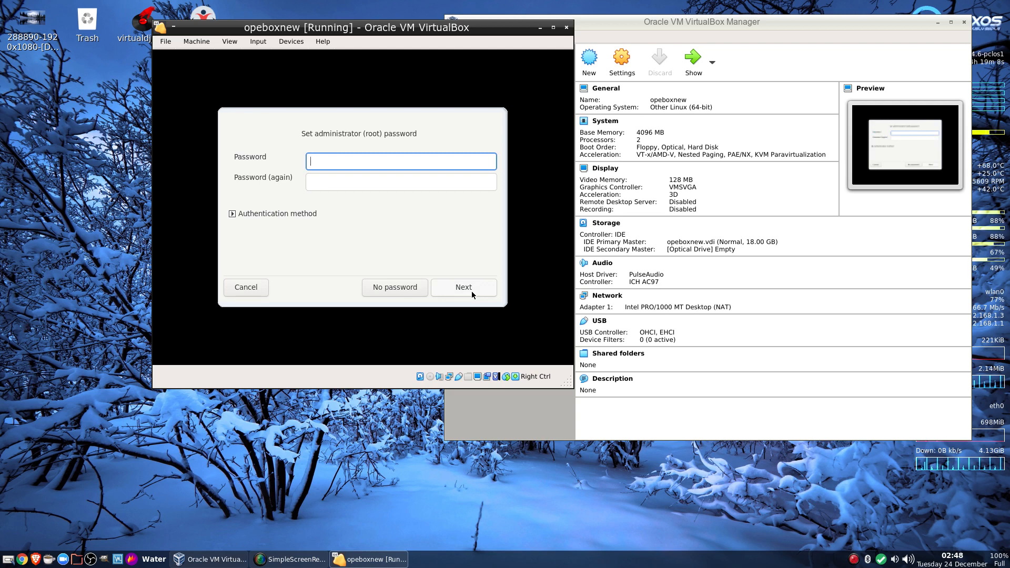
Set and confirm the administrator (root) password, keeping the default authentication method, and continue to user creation.
{"action": "type", "text": "••••••"}
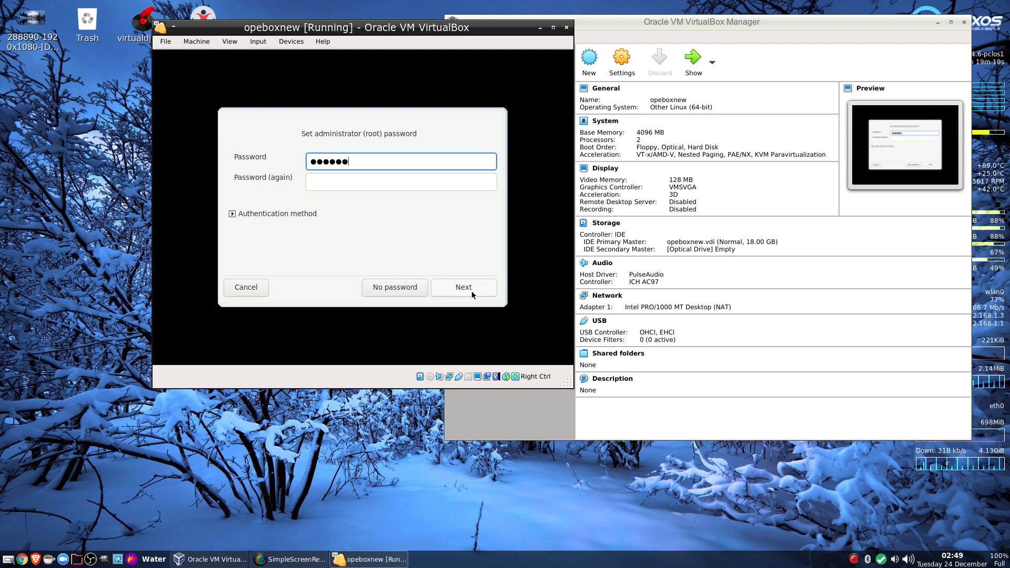
{"action": "key", "text": "Tab"}
{"action": "type", "text": "••••••"}
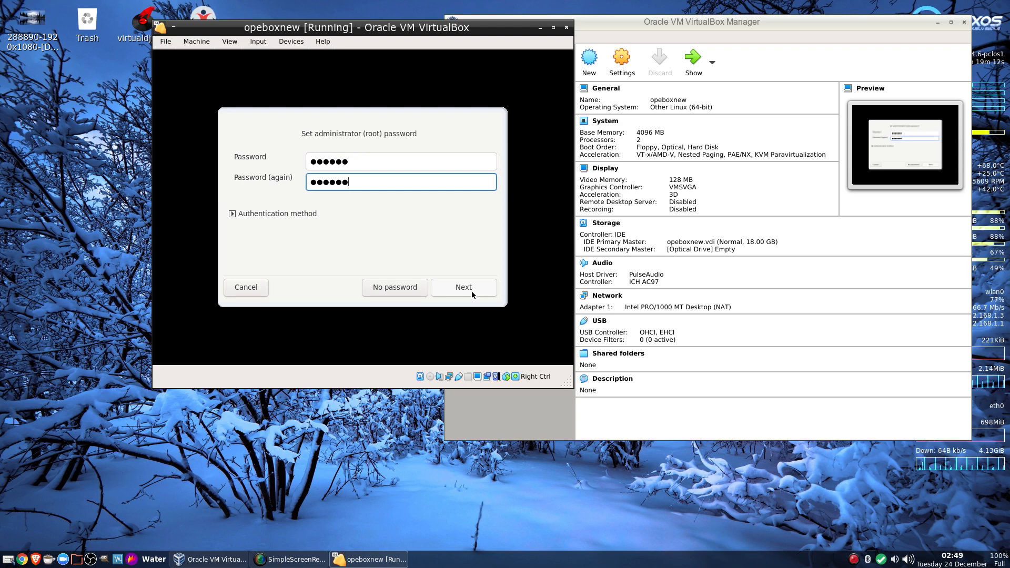
{"action": "left_click", "coordinate": [472, 291]}
Create a user account with the user's real name, the login name present, and a confirmed account password.
{"action": "type", "text": "A"}
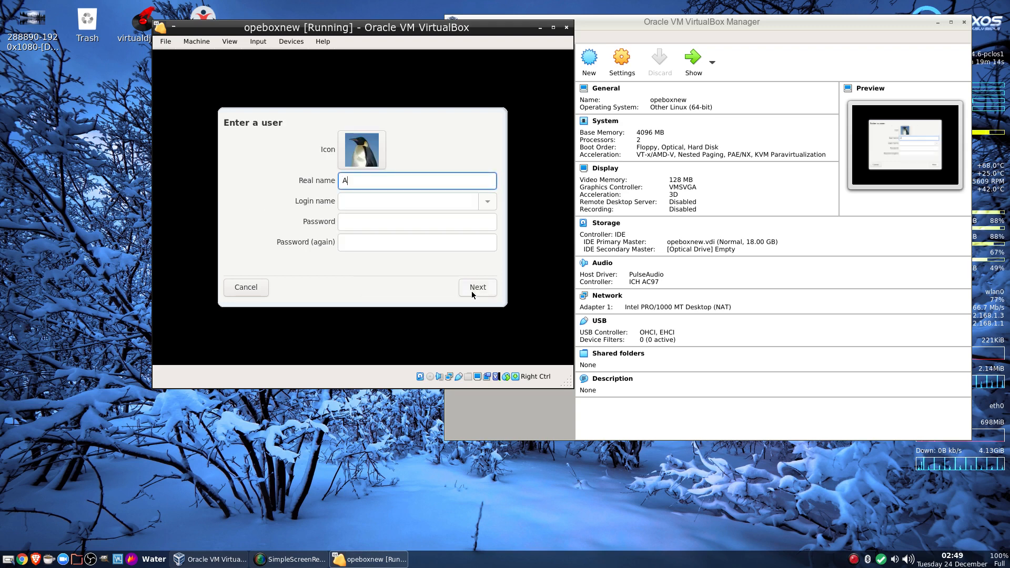
{"action": "type", "text": "lie"}
{"action": "key", "text": "Tab"}
{"action": "type", "text": "p"}
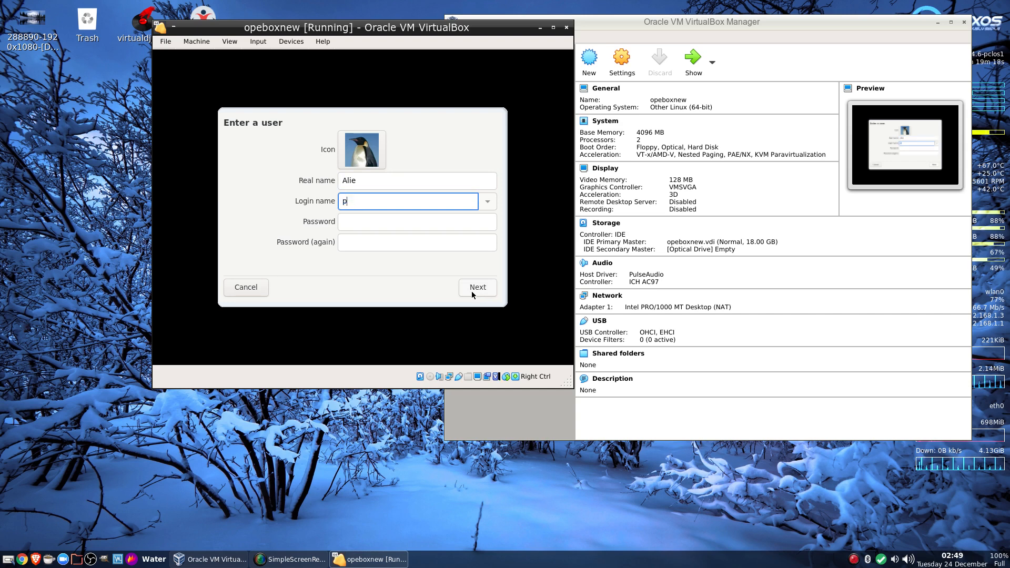
{"action": "type", "text": "resent"}
{"action": "key", "text": "Tab"}
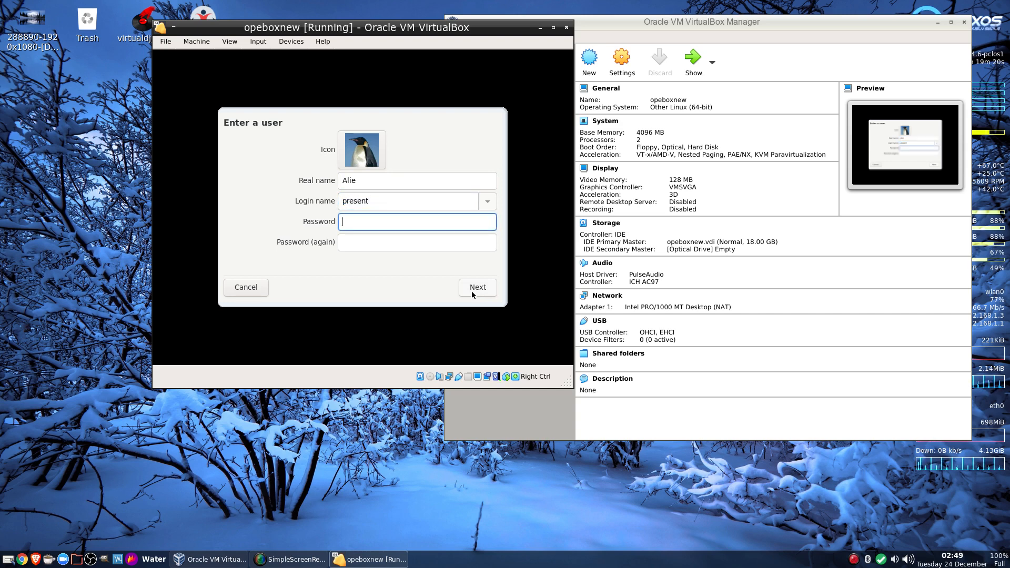
{"action": "type", "text": "••••••"}
{"action": "key", "text": "Tab"}
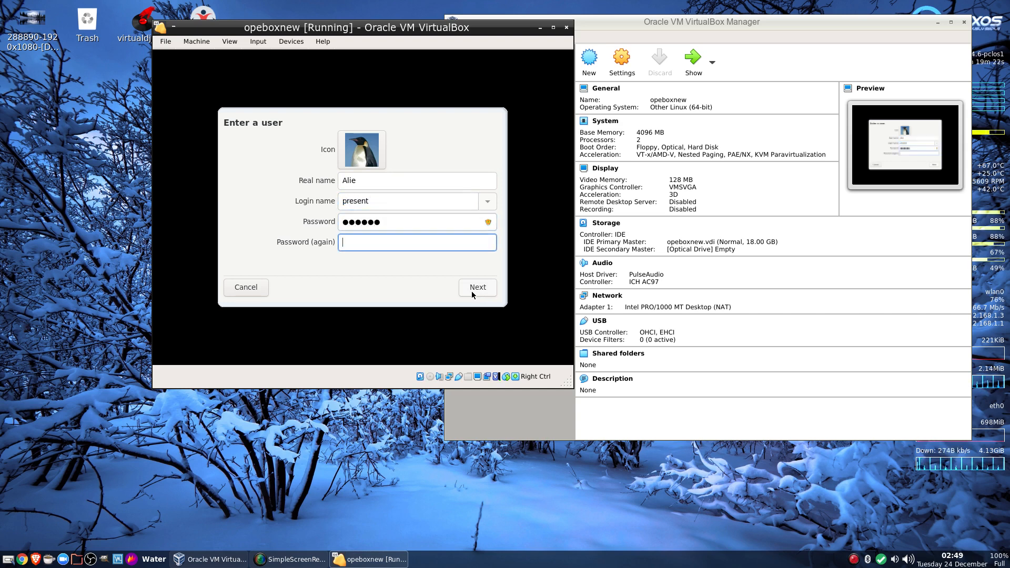
{"action": "type", "text": "••••••"}
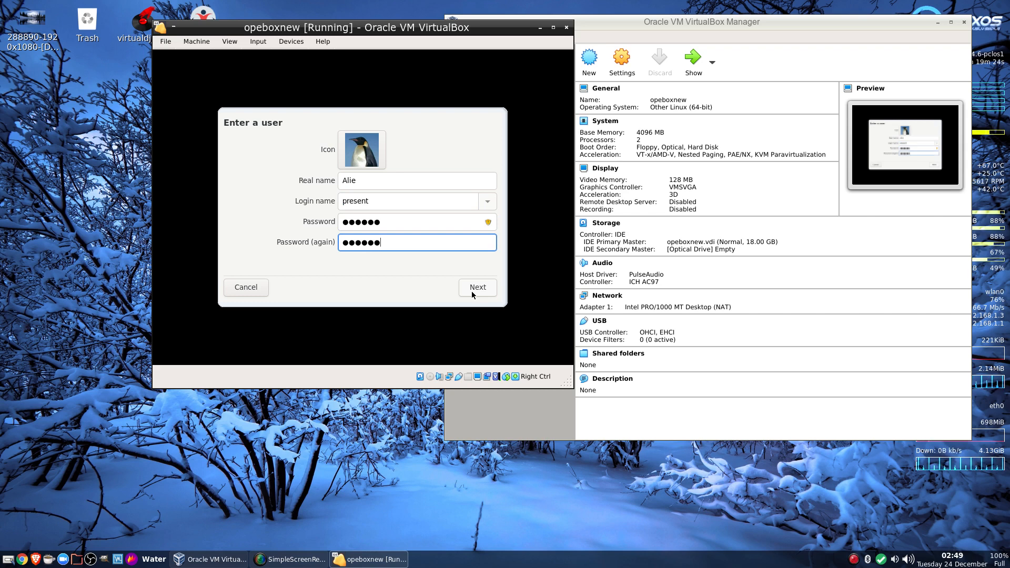
{"action": "left_click", "coordinate": [472, 292]}
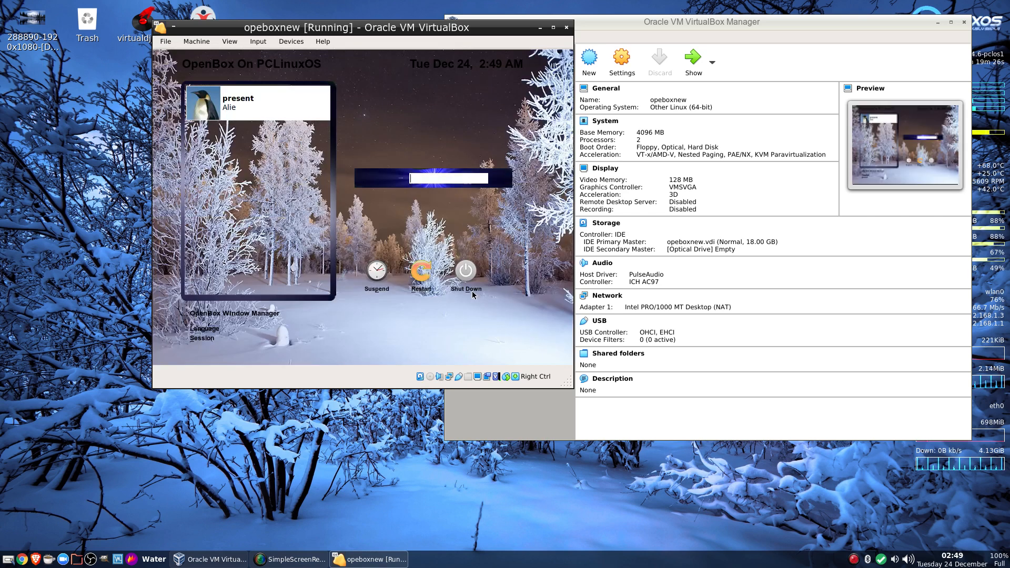
Log in to the newly created user account with the account password.
{"action": "left_click", "coordinate": [286, 108]}
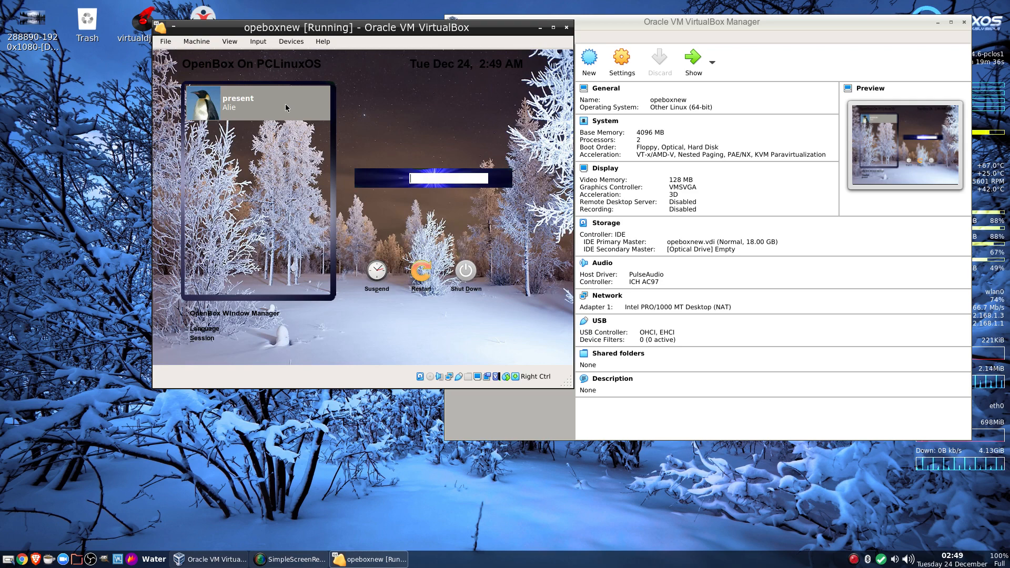
{"action": "key", "text": "Return"}
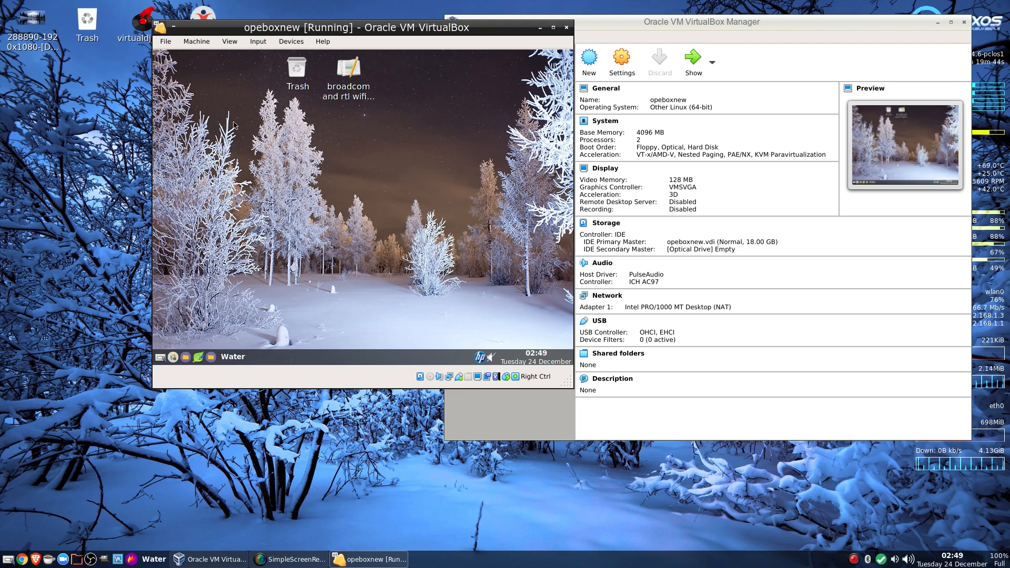
Run the Vbox GuestAdditions Installer from the Software Center applications, authorizing it with the administrative password.
{"action": "right_click", "coordinate": [235, 140]}
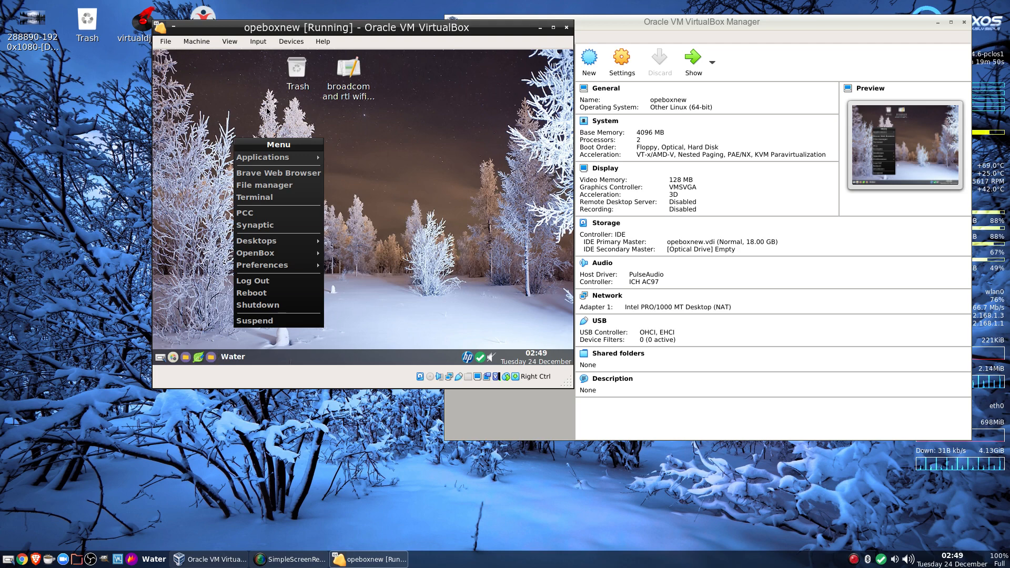
{"action": "mouse_move", "coordinate": [276, 166]}
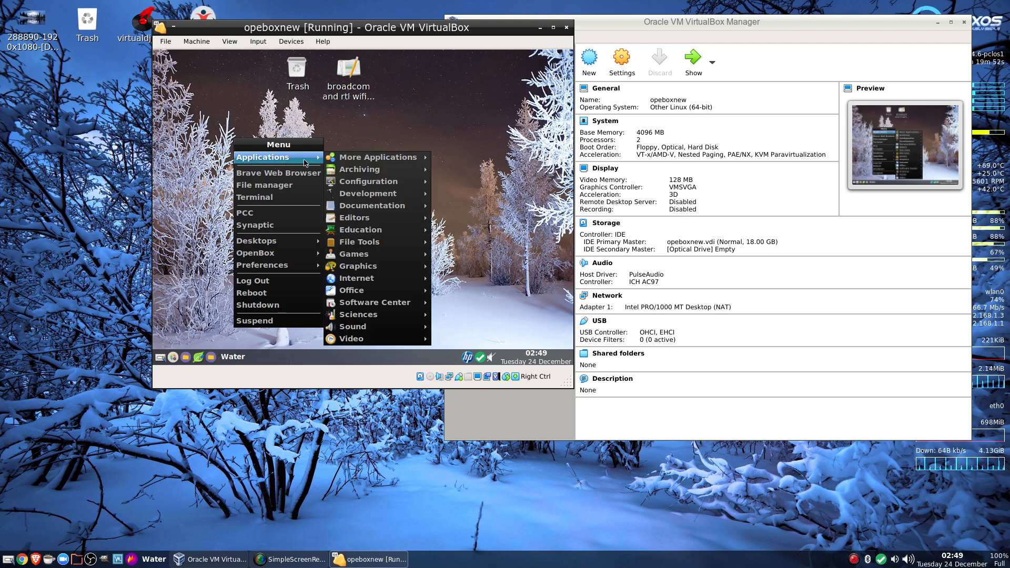
{"action": "mouse_move", "coordinate": [356, 243]}
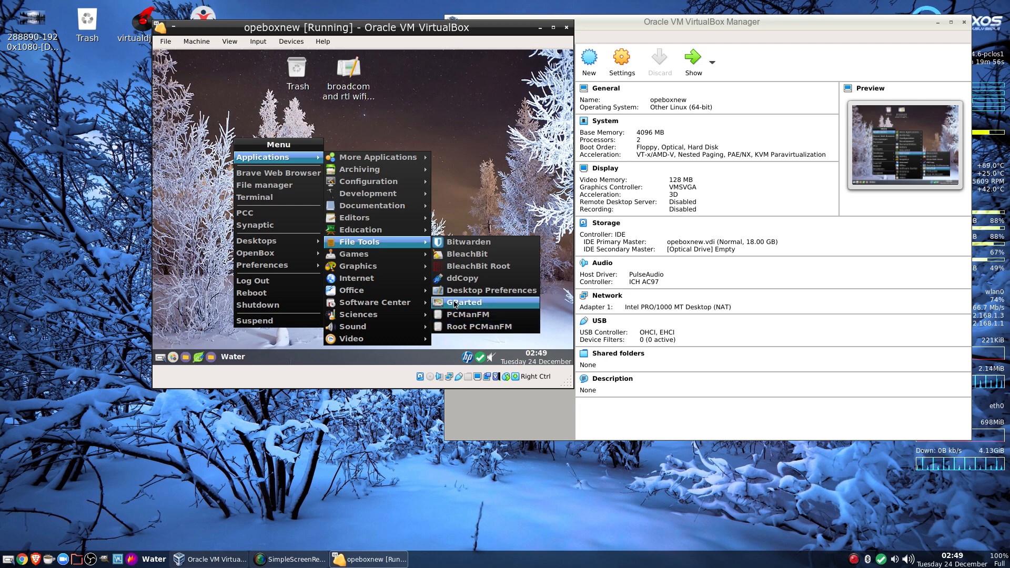
{"action": "mouse_move", "coordinate": [371, 301]}
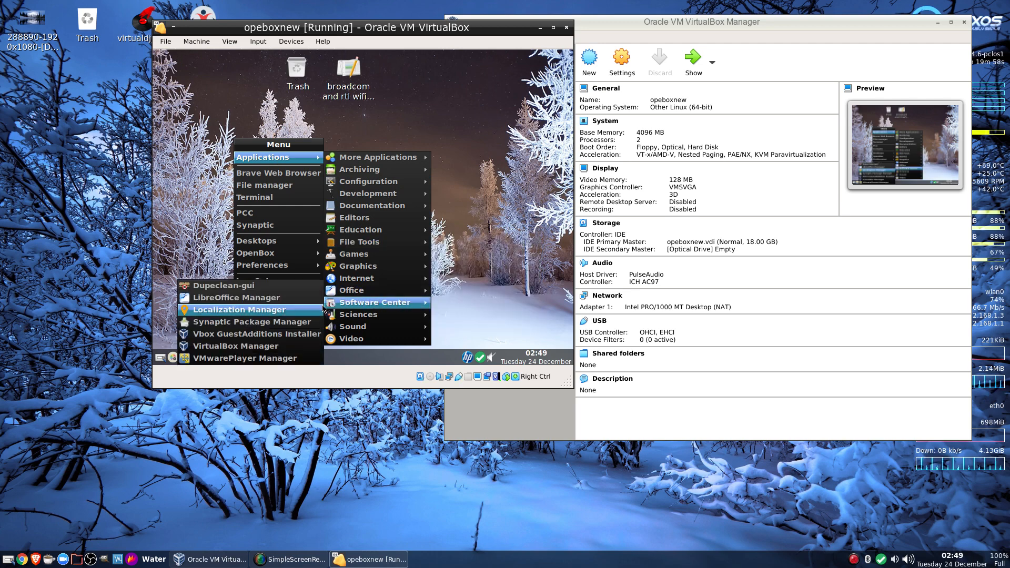
{"action": "left_click", "coordinate": [257, 334]}
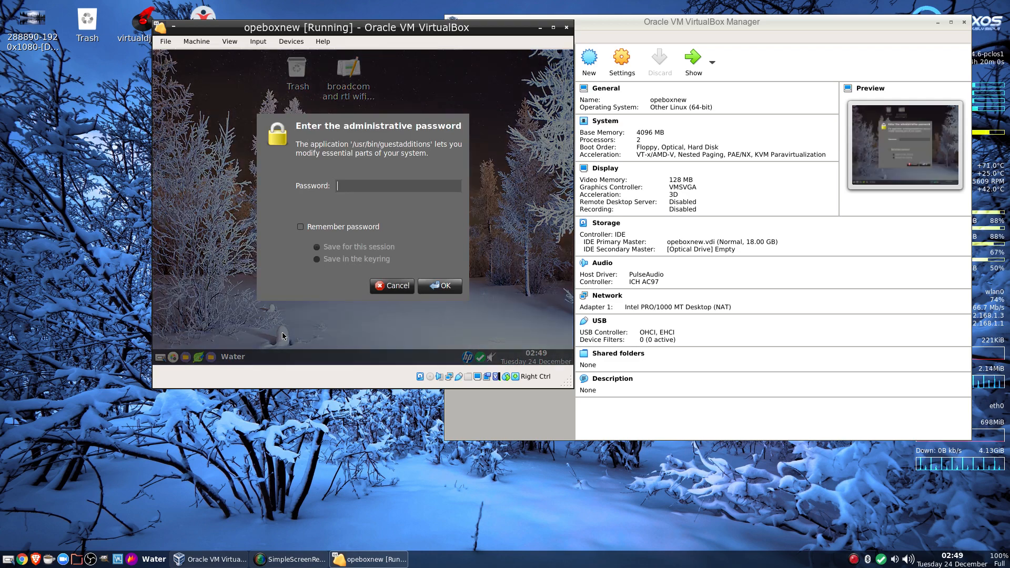
{"action": "type", "text": "******"}
{"action": "key", "text": "Return"}
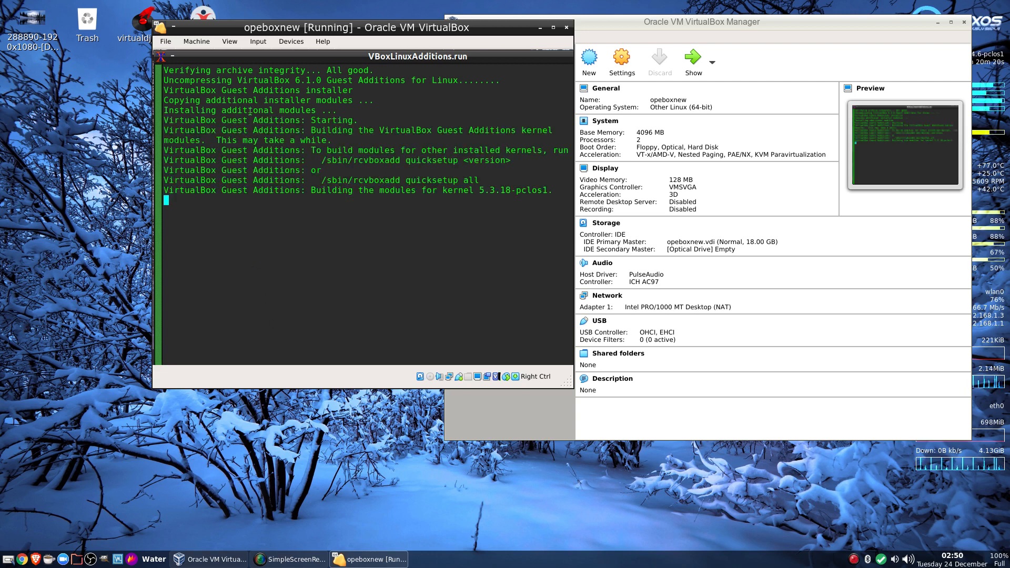
{"action": "left_click", "coordinate": [288, 42]}
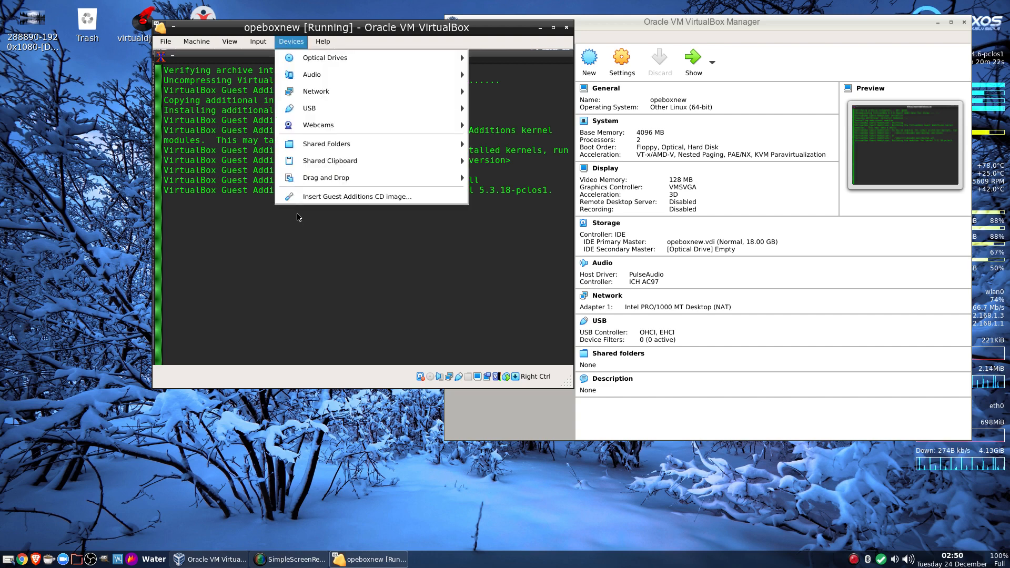
{"action": "left_click", "coordinate": [255, 258]}
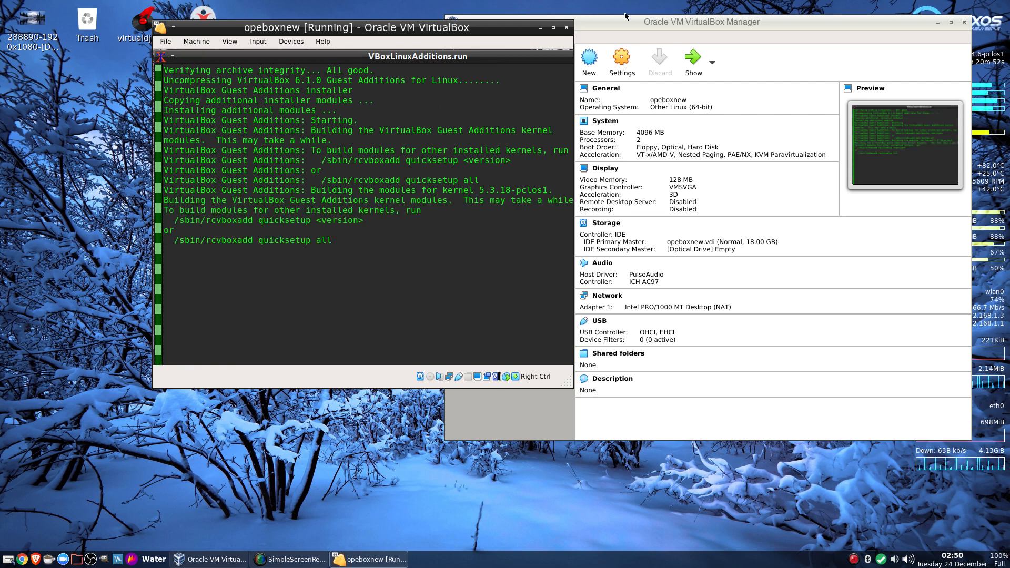
Maximize the opeboxnew machine window and acknowledge the Guest Additions installer's completion message.
{"action": "left_click", "coordinate": [554, 27]}
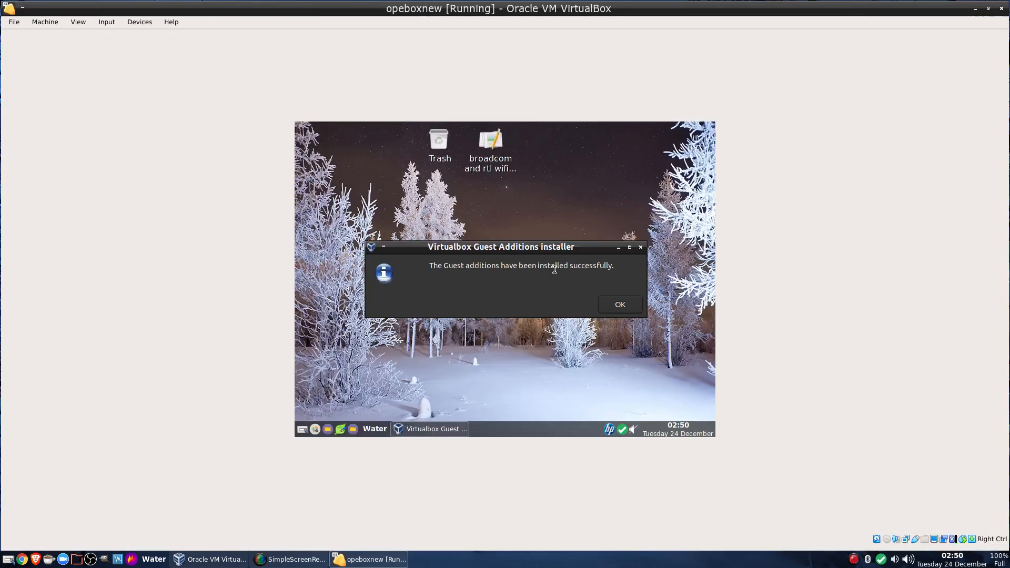
{"action": "left_click", "coordinate": [615, 306]}
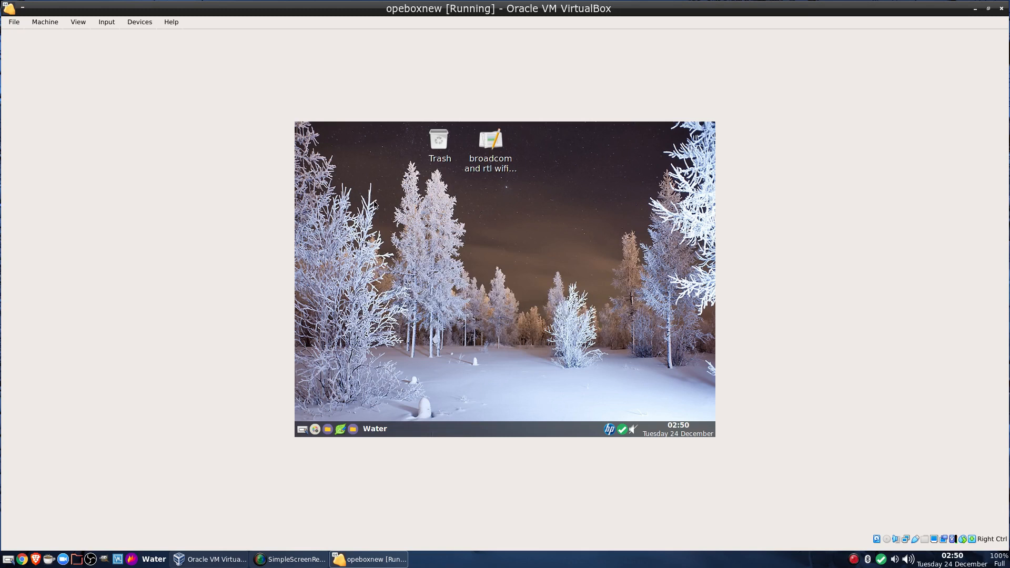
Reboot the guest system and boot the PCLinuxOS (5.3.18-pclos1) 2020 entry.
{"action": "right_click", "coordinate": [374, 205]}
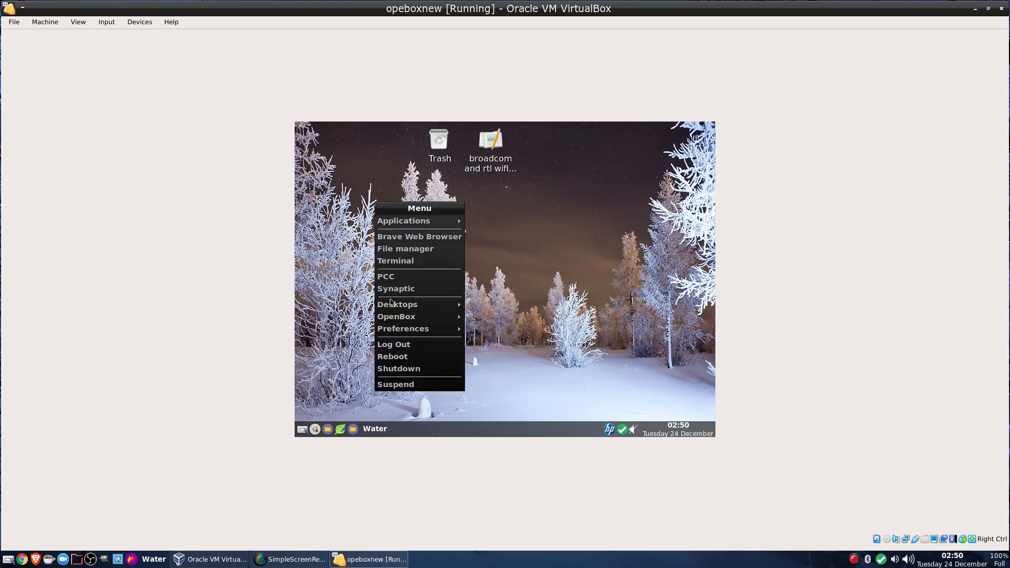
{"action": "left_click", "coordinate": [398, 358]}
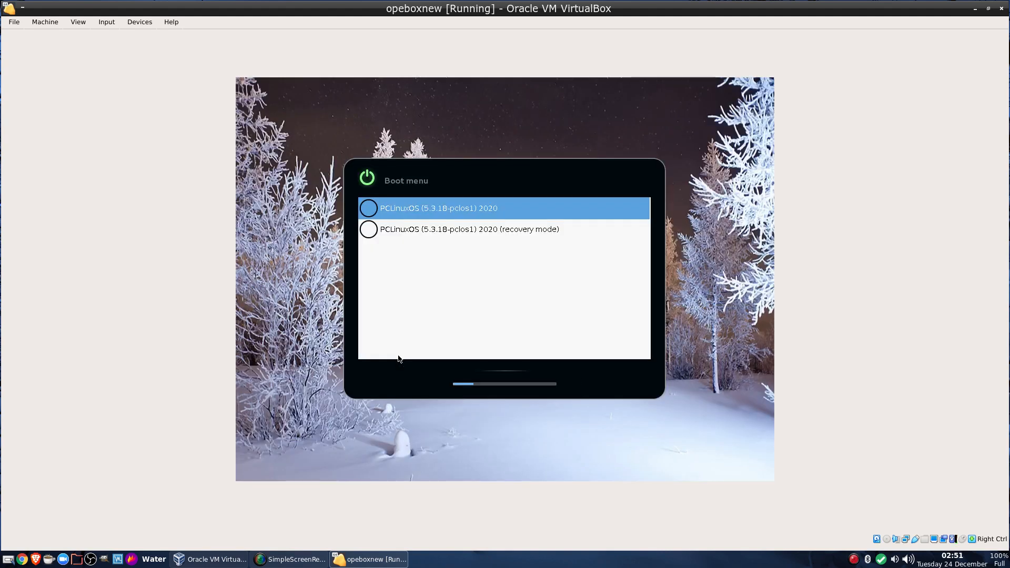
{"action": "key", "text": "Return"}
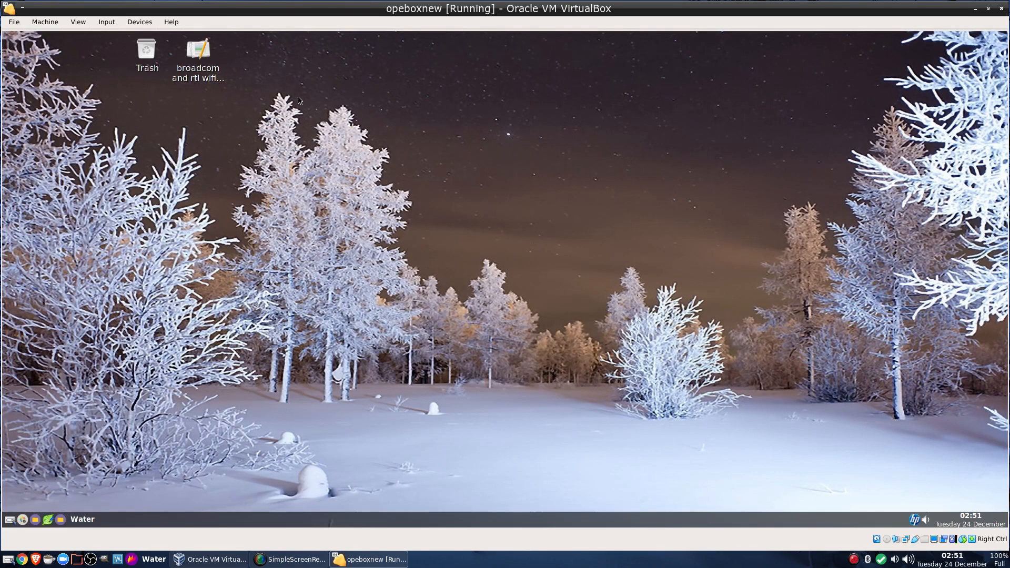
Log out of the Openbox session, confirm the exit, and log back in to the present account with its password.
{"action": "right_click", "coordinate": [399, 179]}
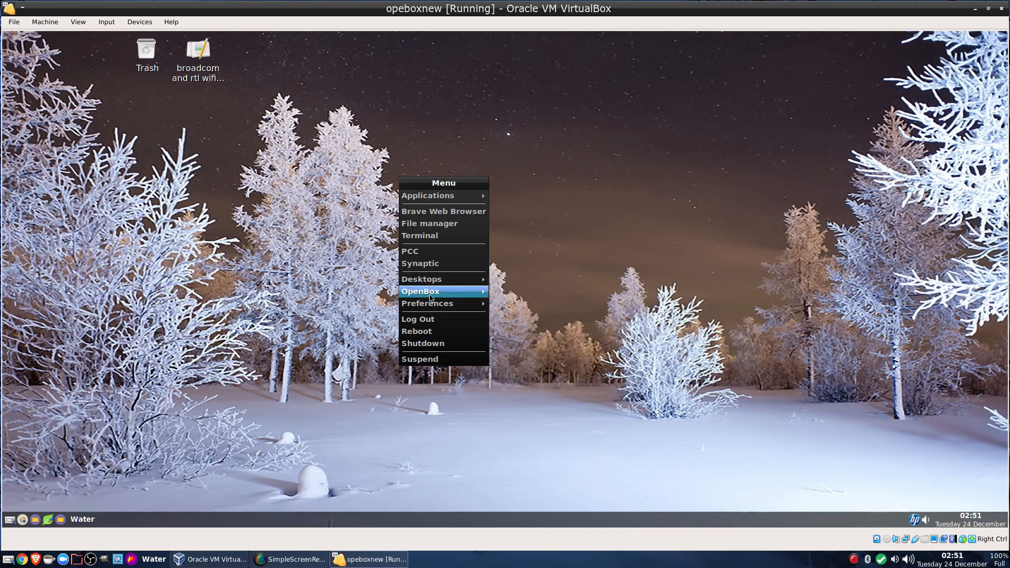
{"action": "left_click", "coordinate": [422, 322]}
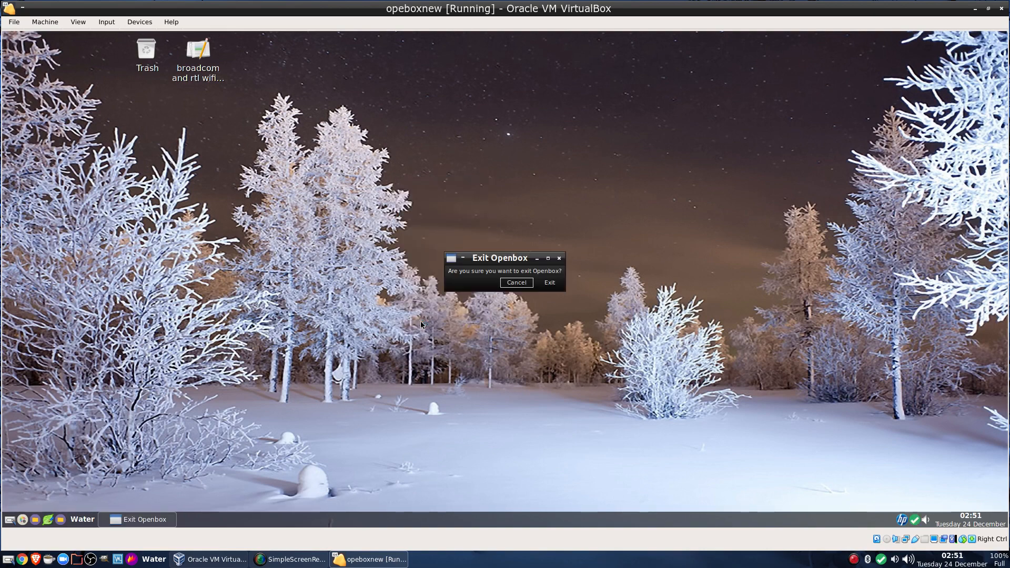
{"action": "left_click", "coordinate": [549, 284]}
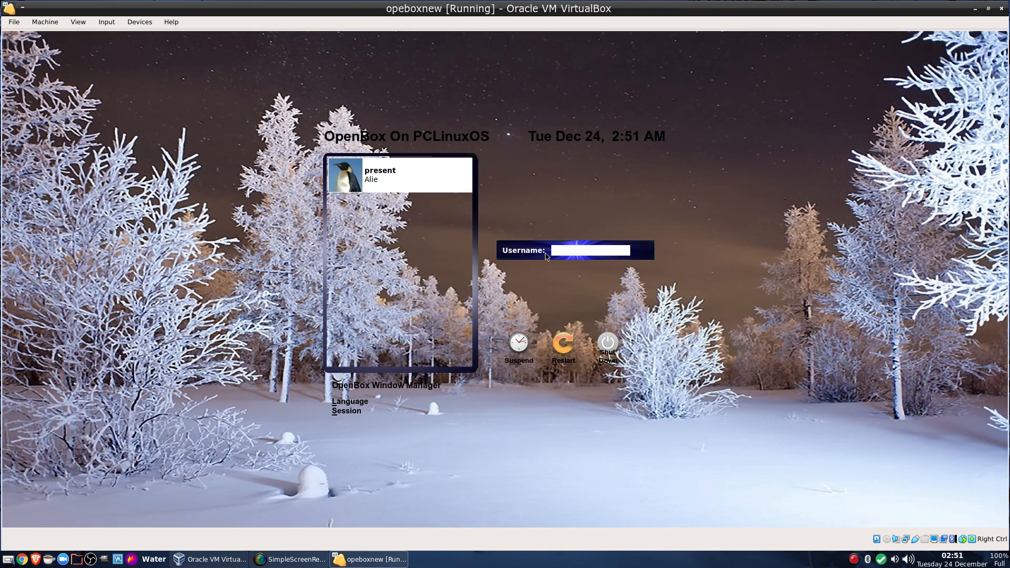
{"action": "left_click", "coordinate": [404, 189]}
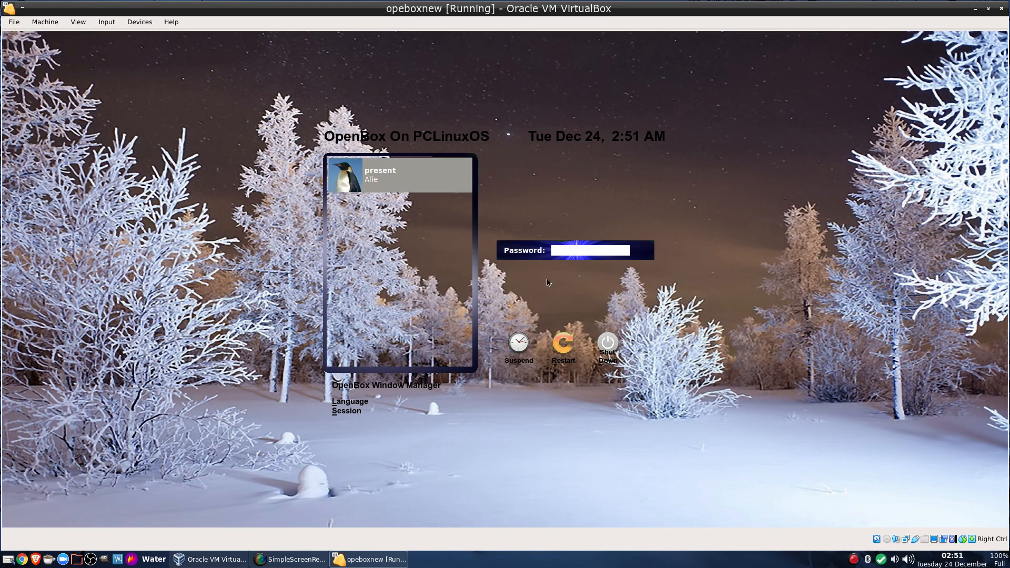
{"action": "type", "text": "••••••"}
{"action": "key", "text": "Return"}
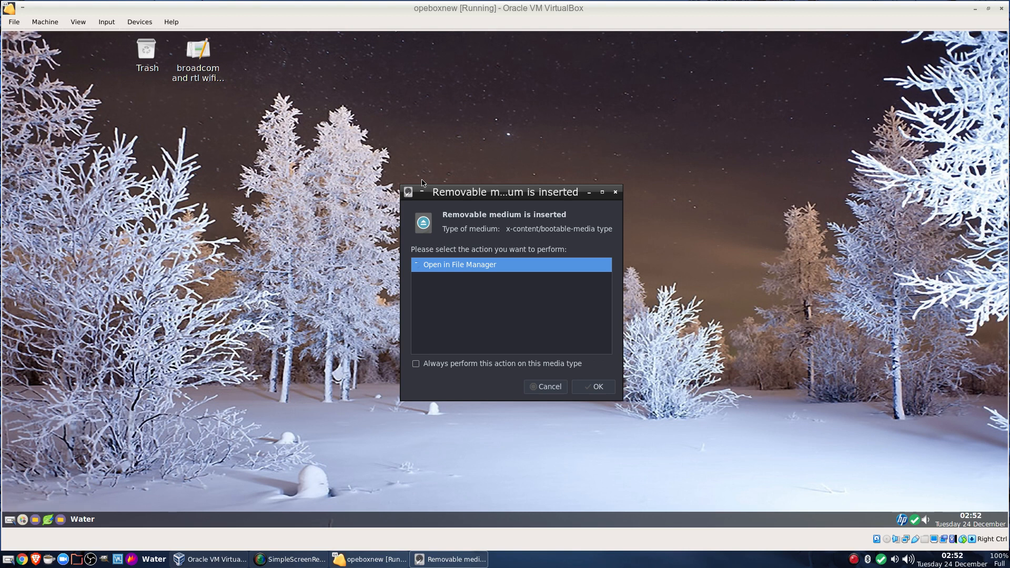
Cancel the removable medium dialog and power off the opeboxnew virtual machine.
{"action": "left_click", "coordinate": [539, 388]}
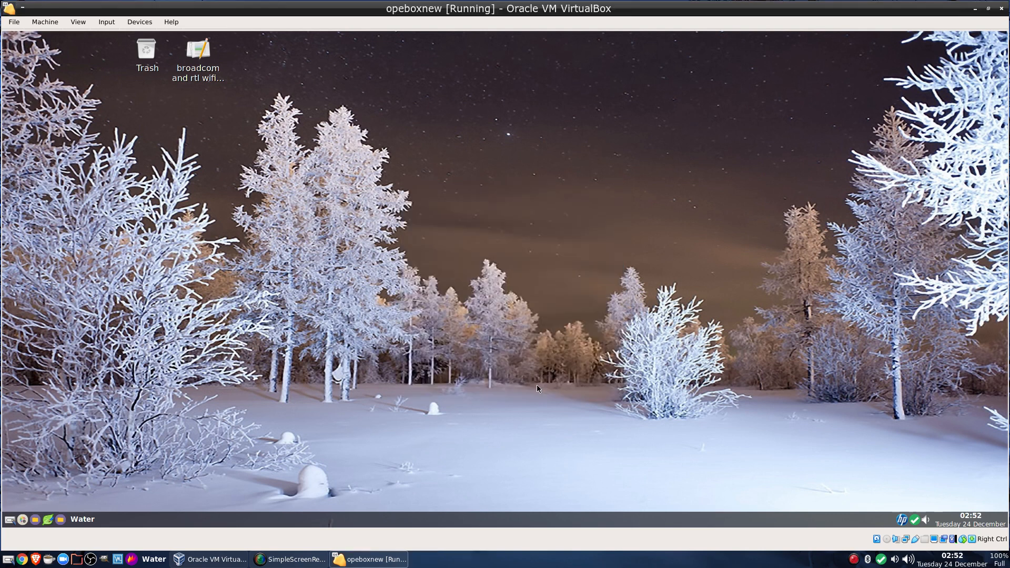
{"action": "left_click", "coordinate": [1001, 9]}
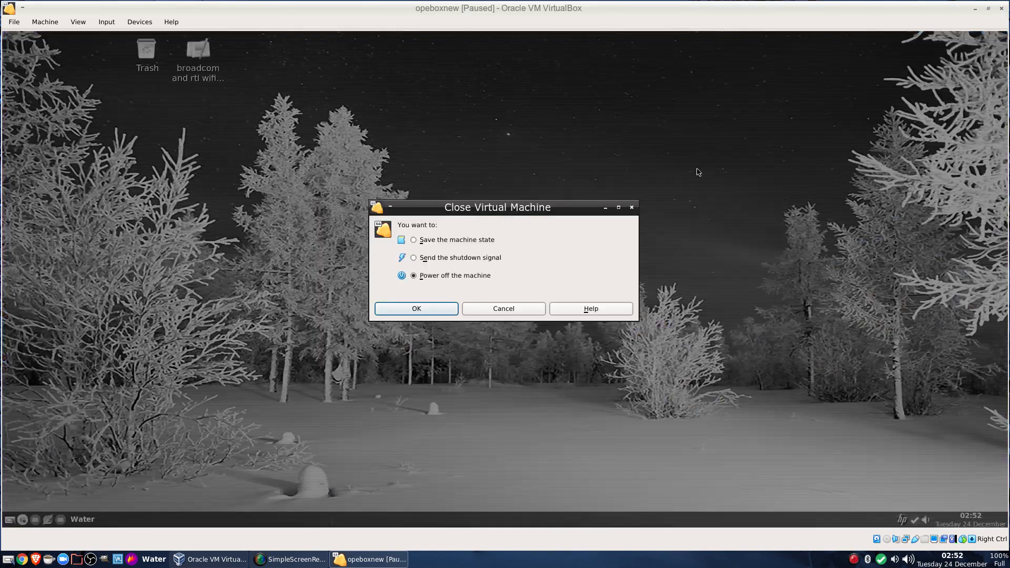
{"action": "left_click", "coordinate": [417, 310]}
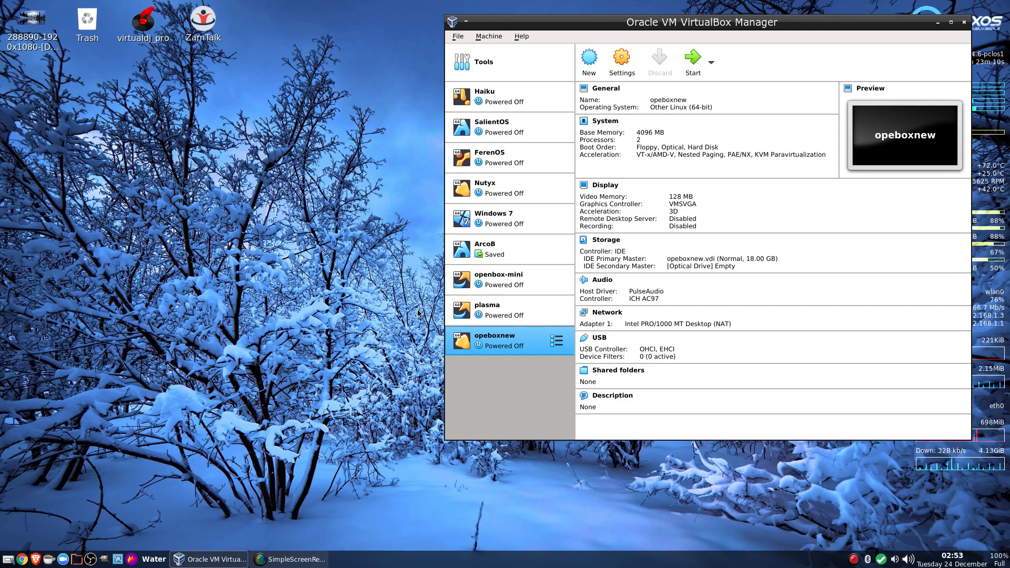